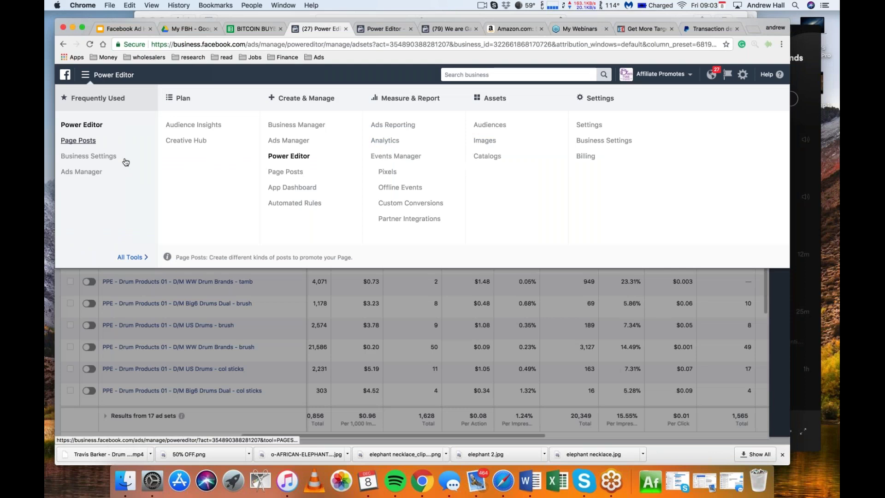
# Open the Asset Library Audiences list for the Passion Toolbox ad account
pyautogui.click(495, 126)
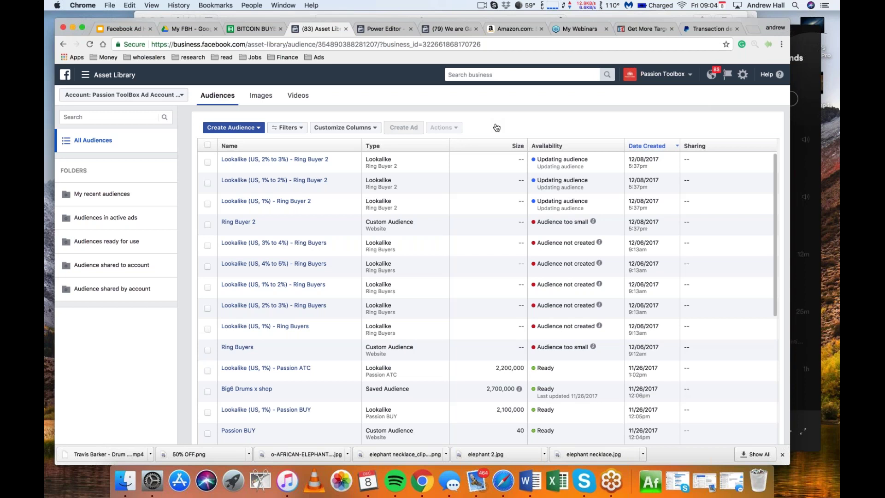
# Switch to the A Variety of Value business and open its Audiences list from All Tools
pyautogui.click(168, 97)
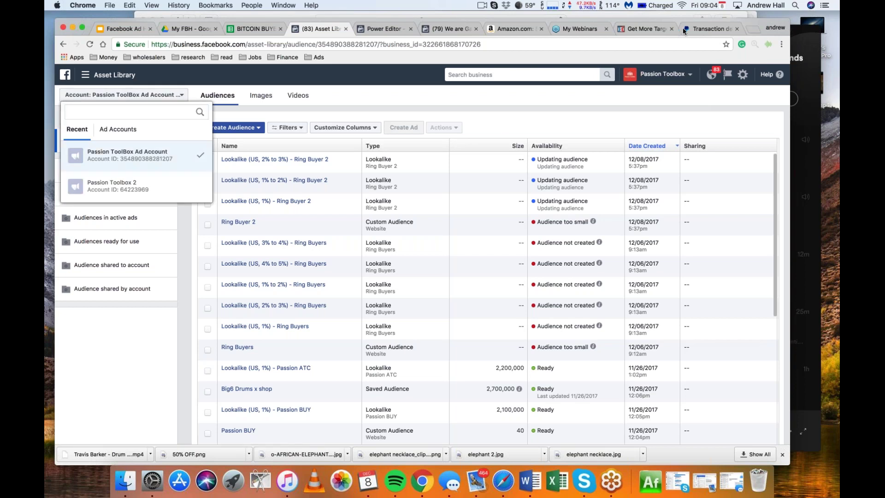
pyautogui.click(667, 76)
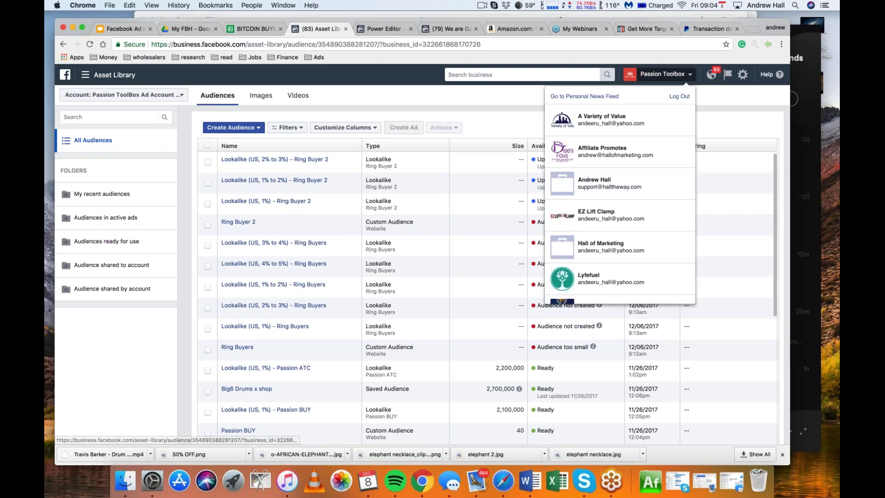
pyautogui.click(610, 119)
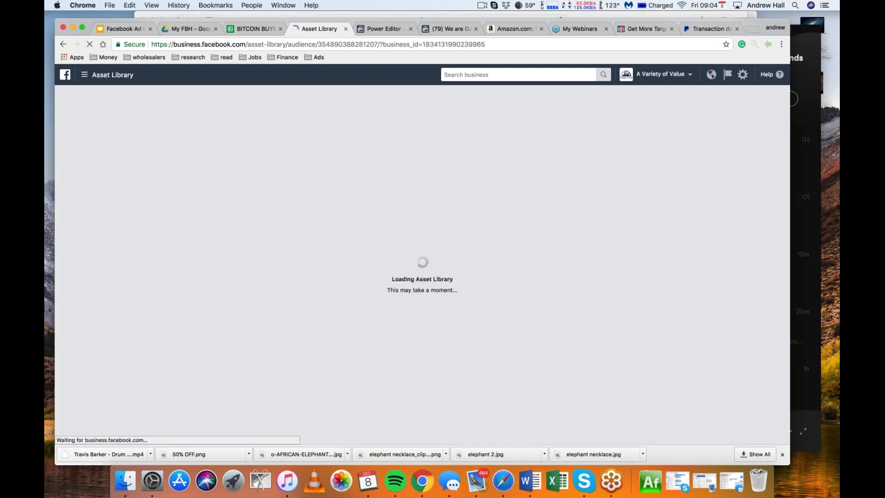
pyautogui.click(85, 75)
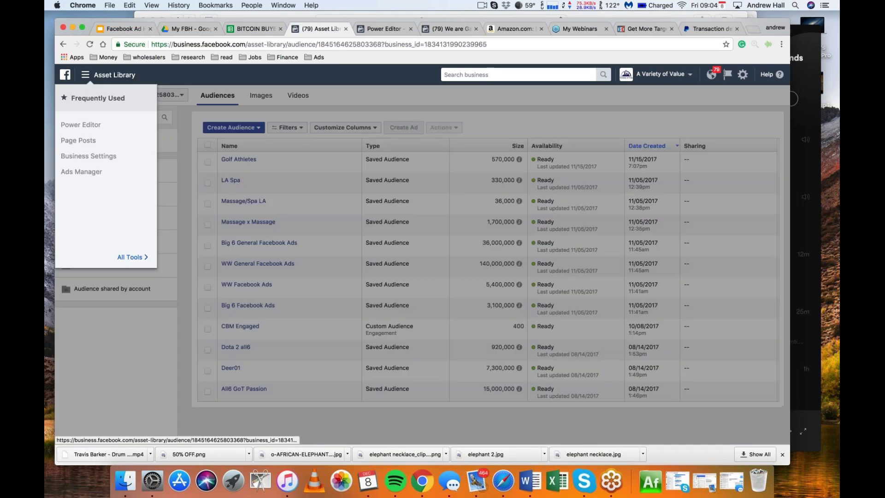
pyautogui.click(143, 258)
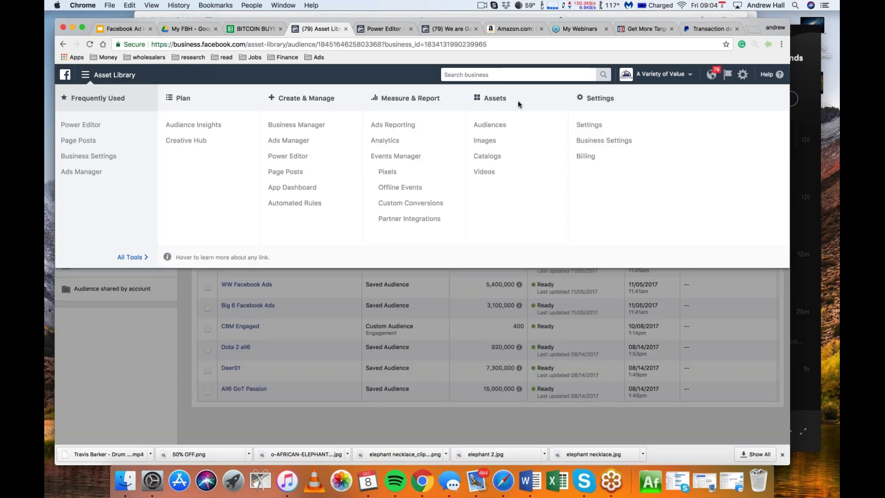
pyautogui.click(502, 127)
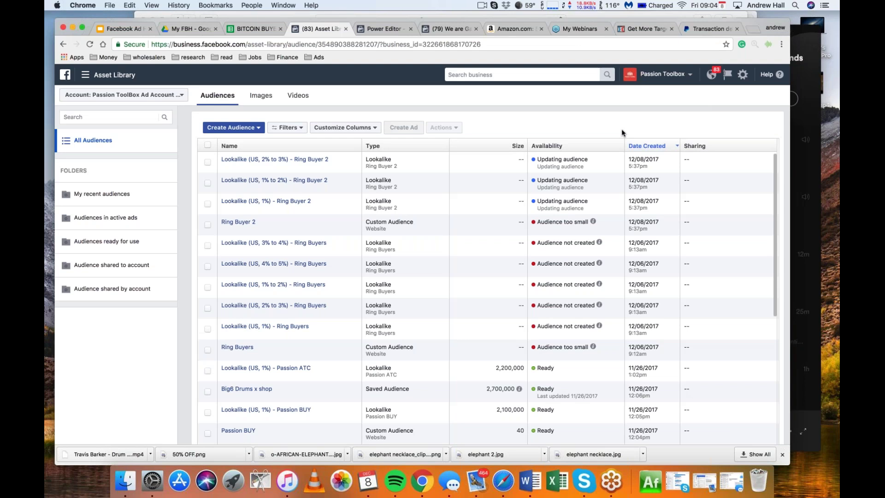
# Select a different ad account to show its Watch Car Stickers lookalike audiences
pyautogui.click(662, 75)
pyautogui.click(609, 119)
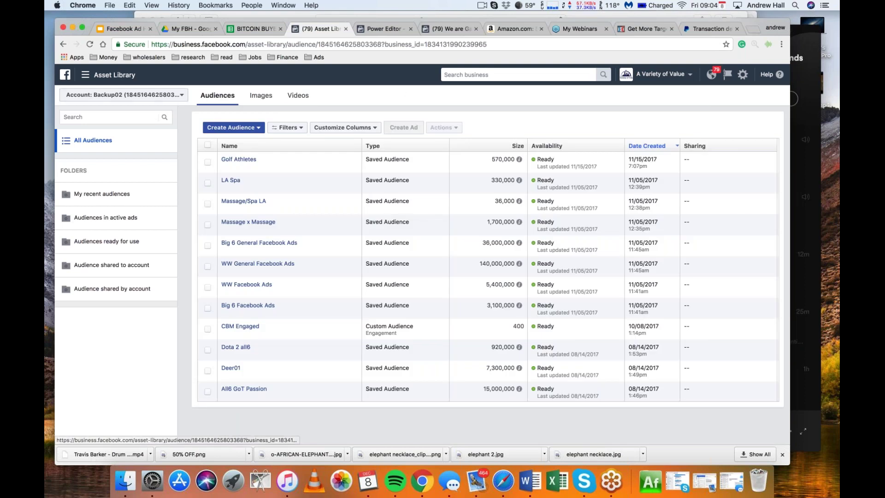
pyautogui.click(124, 94)
pyautogui.click(133, 188)
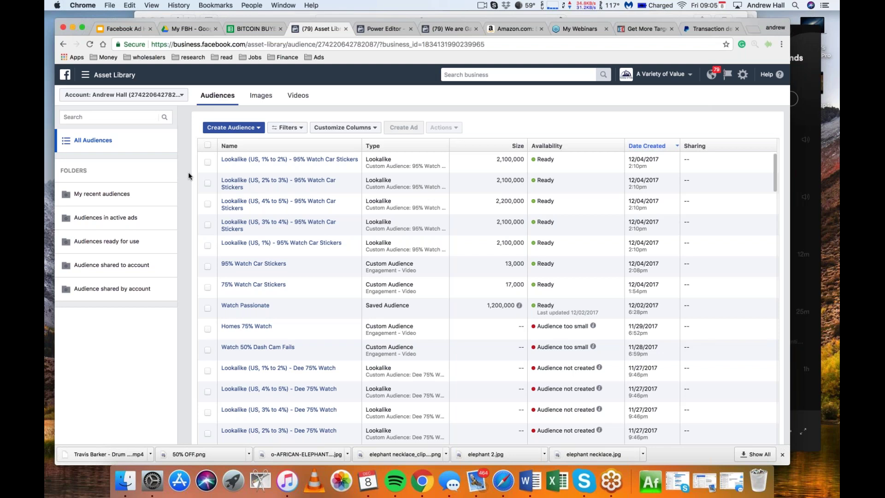
pyautogui.moveTo(289, 160)
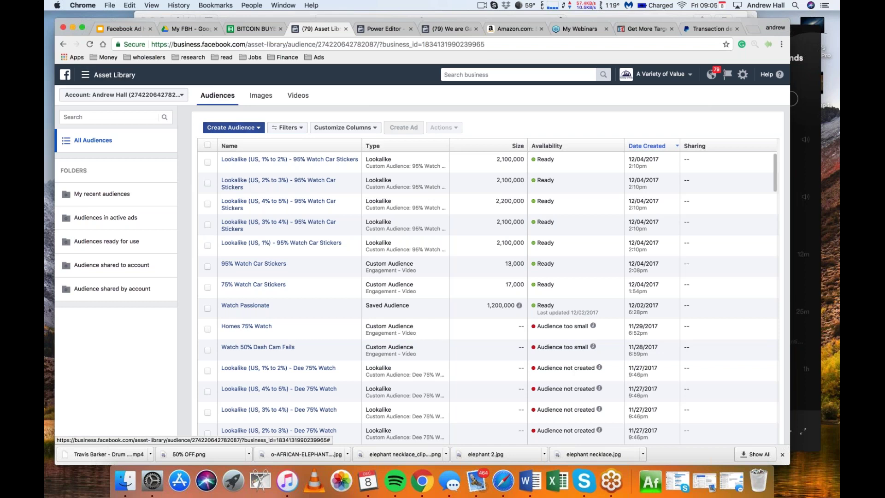
# Start a Customer File Custom Audience and open a new Chrome tab
pyautogui.click(231, 132)
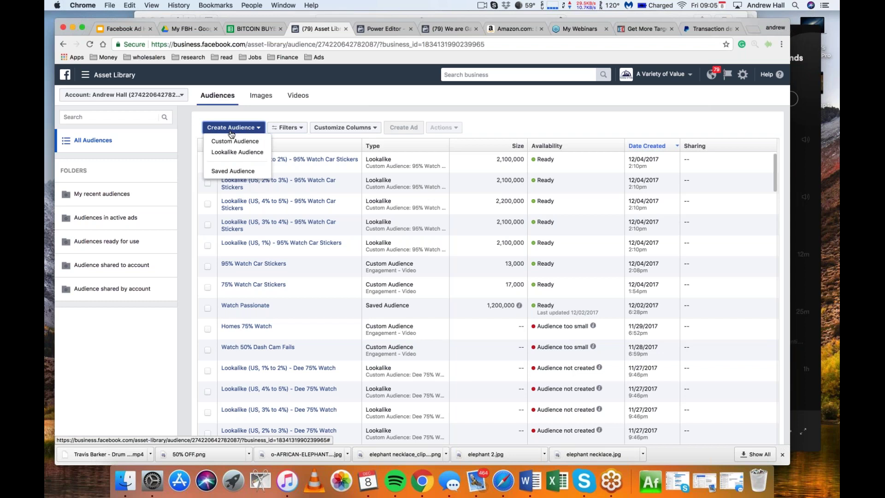
pyautogui.click(235, 142)
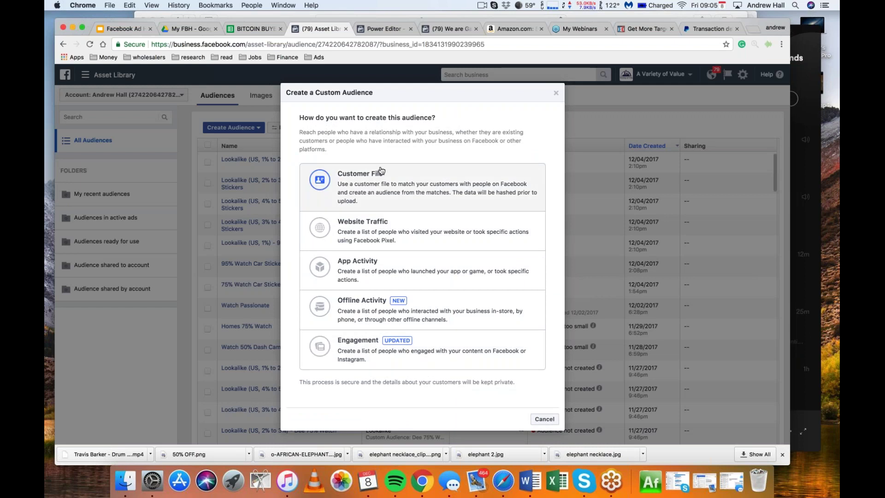
pyautogui.click(377, 192)
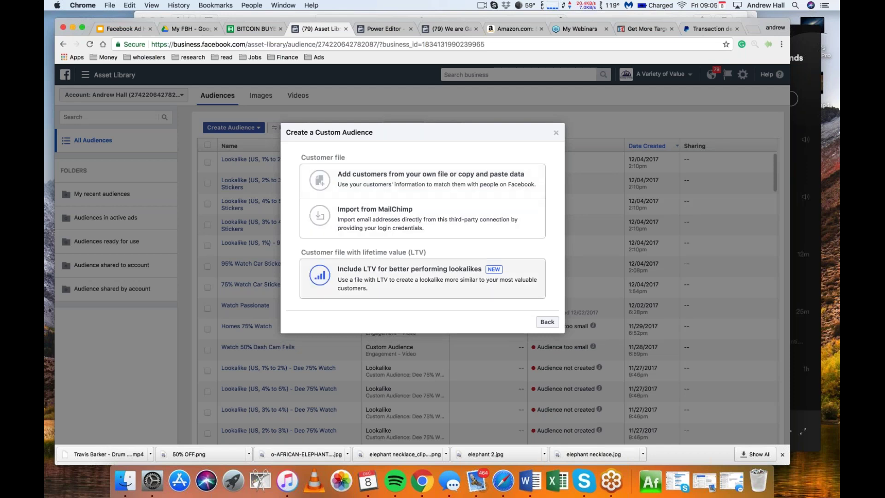
pyautogui.click(397, 186)
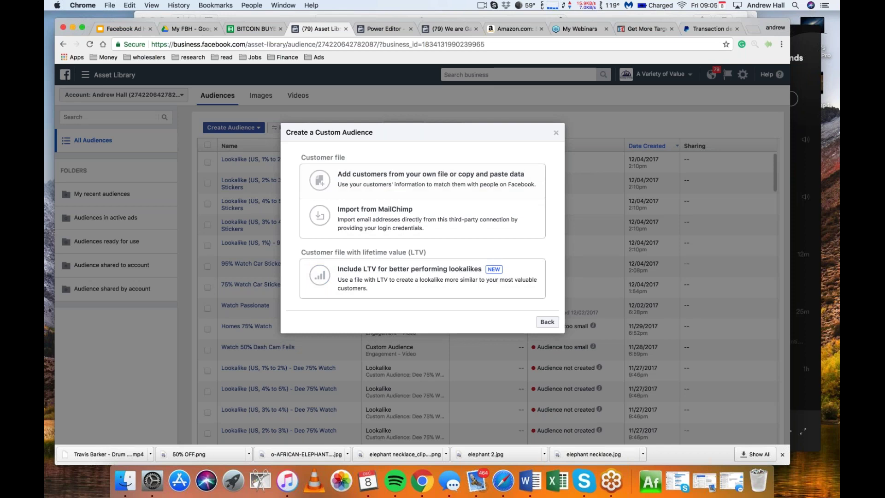
pyautogui.click(752, 29)
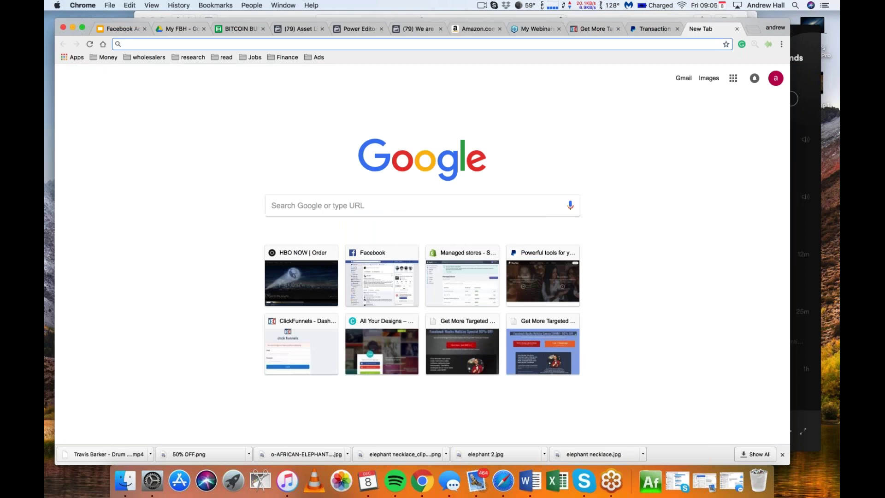
# Log into the 7 Kingdoms store from the Shopify Partners managed stores bookmark
pyautogui.click(105, 57)
pyautogui.moveTo(301, 72)
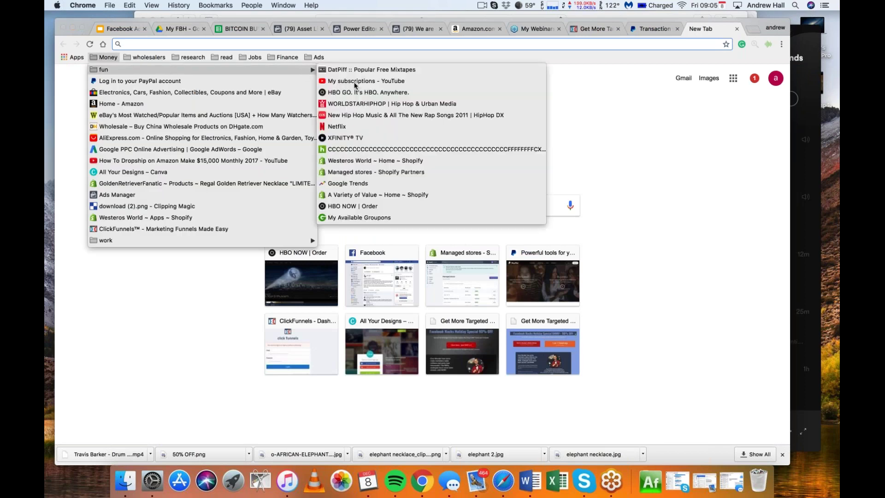
pyautogui.click(359, 172)
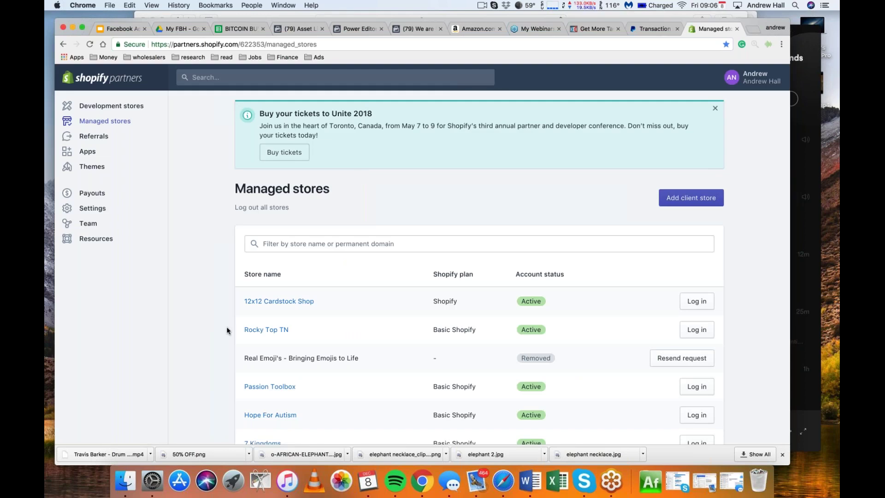
pyautogui.scroll(-3, 227, 330)
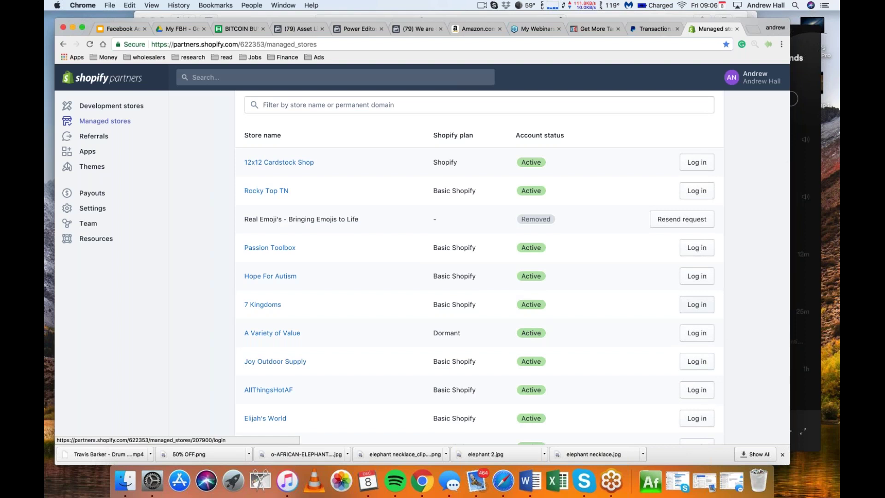
pyautogui.click(696, 304)
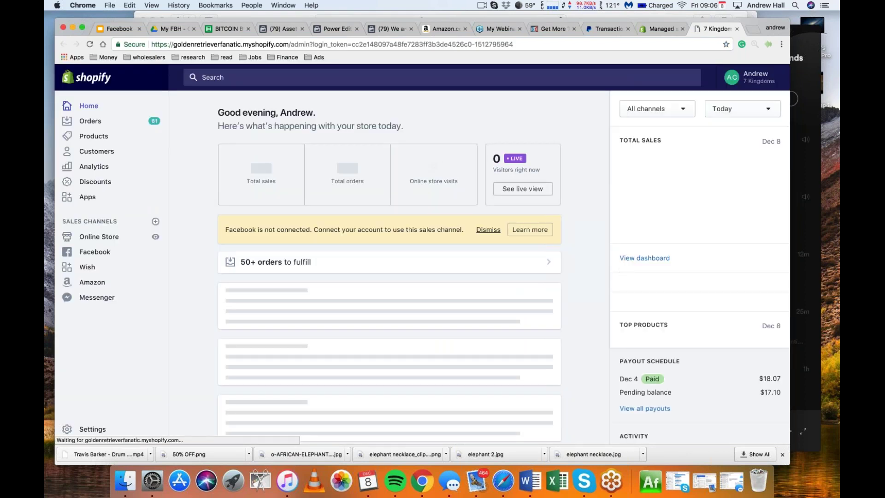
# Select all 50 customers in the store's customer list, then return to Facebook
pyautogui.click(99, 151)
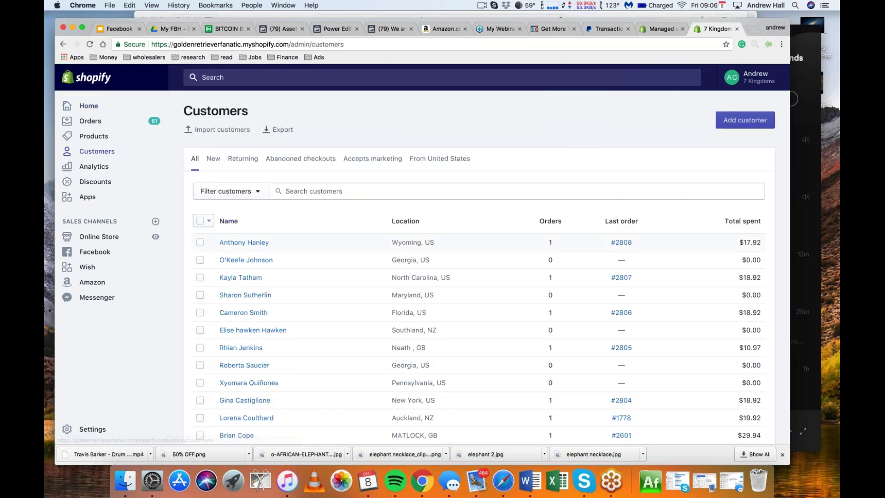
pyautogui.click(200, 221)
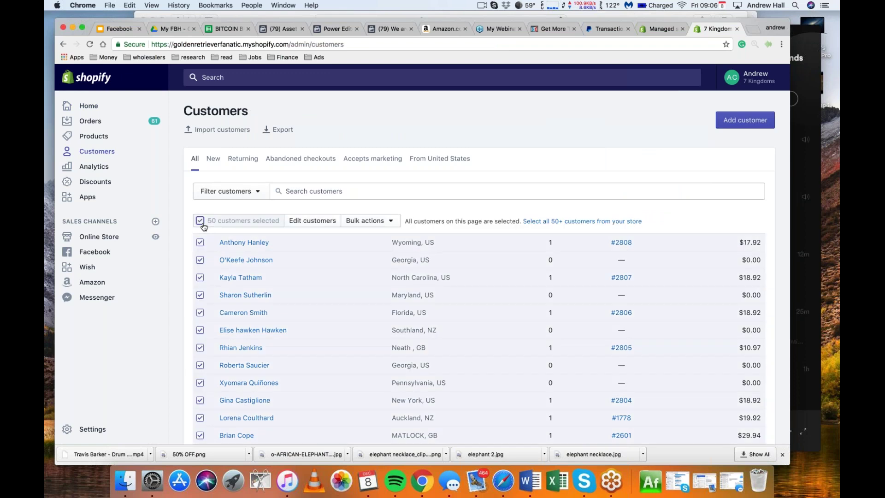
pyautogui.click(367, 221)
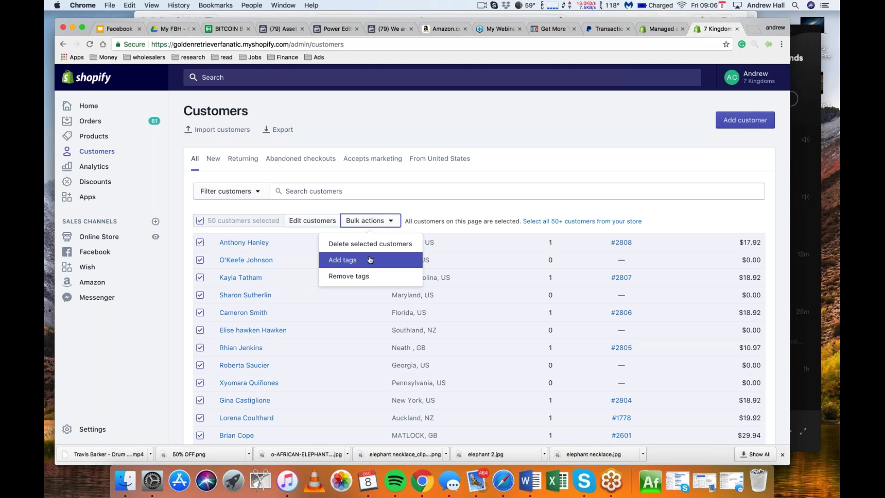
pyautogui.click(370, 259)
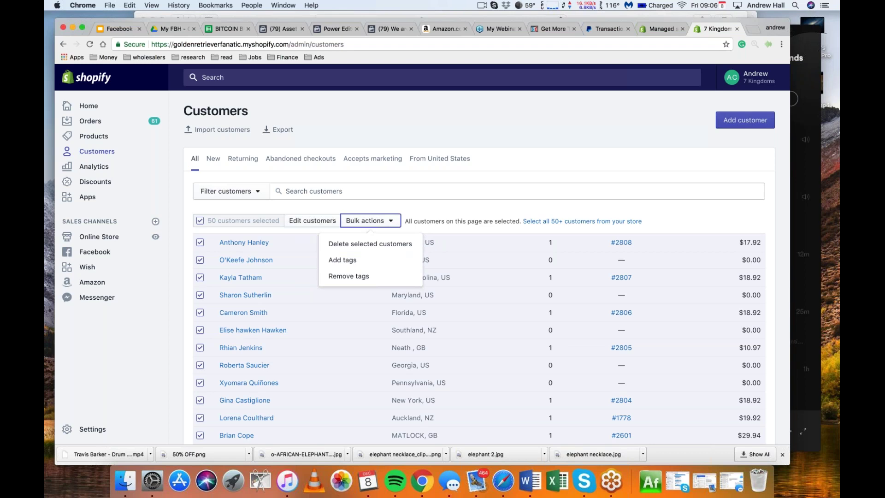
pyautogui.click(282, 28)
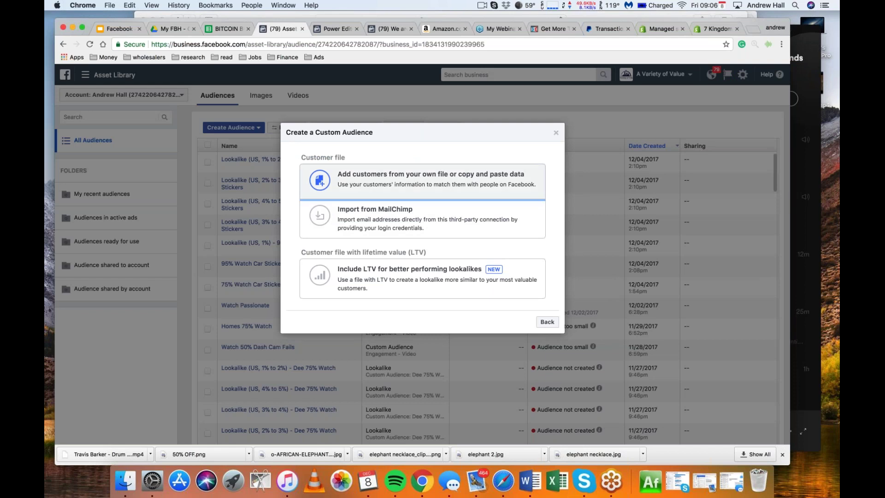
# Choose 'Add customers from your own file or copy and paste data'
pyautogui.click(413, 182)
pyautogui.moveTo(286, 202)
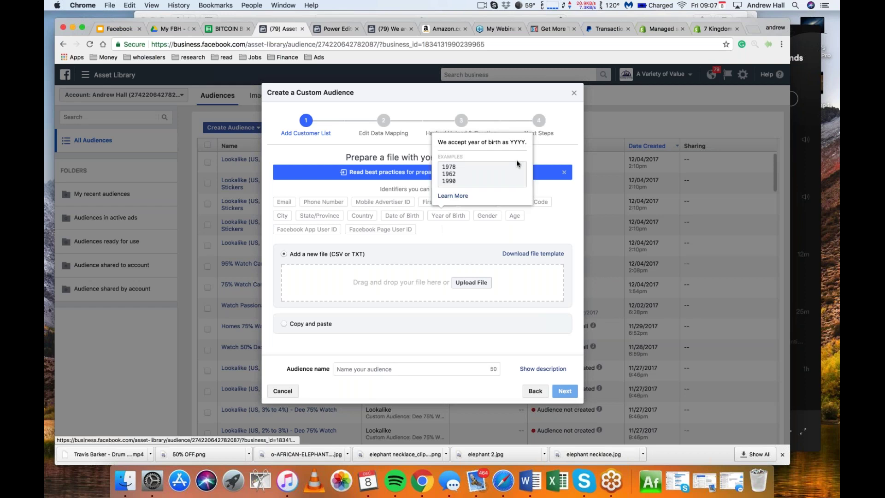
# In a new tab, search Google for Google Drive and open the Drive site
pyautogui.click(744, 29)
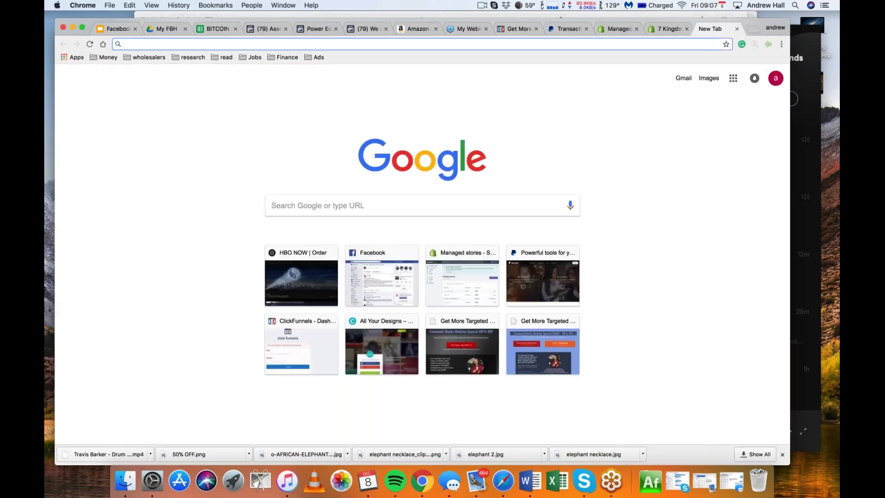
pyautogui.click(401, 207)
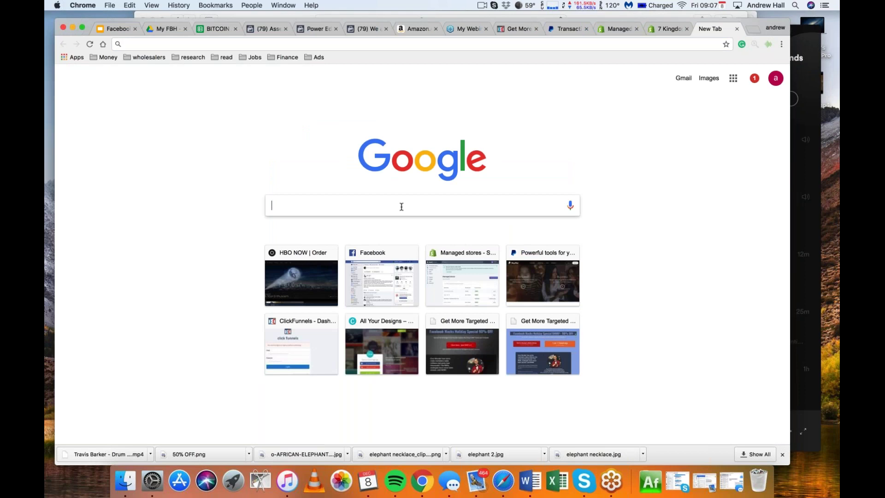
pyautogui.write('google dri')
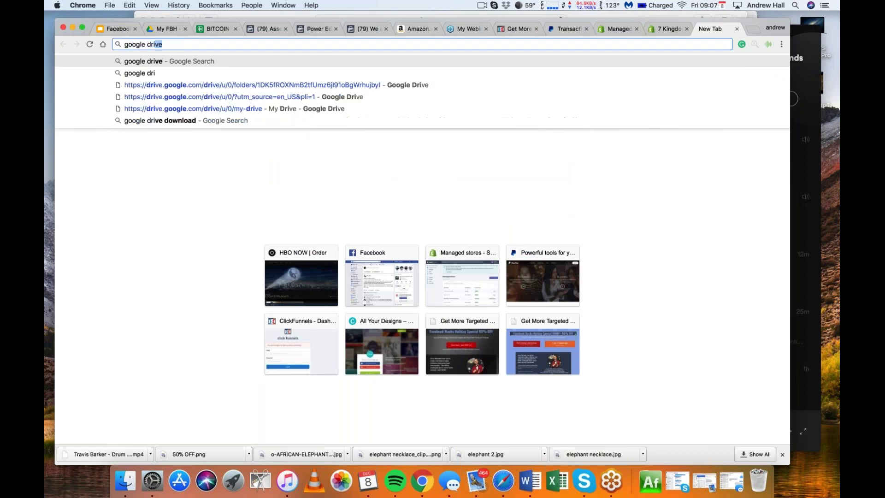
pyautogui.press('Return')
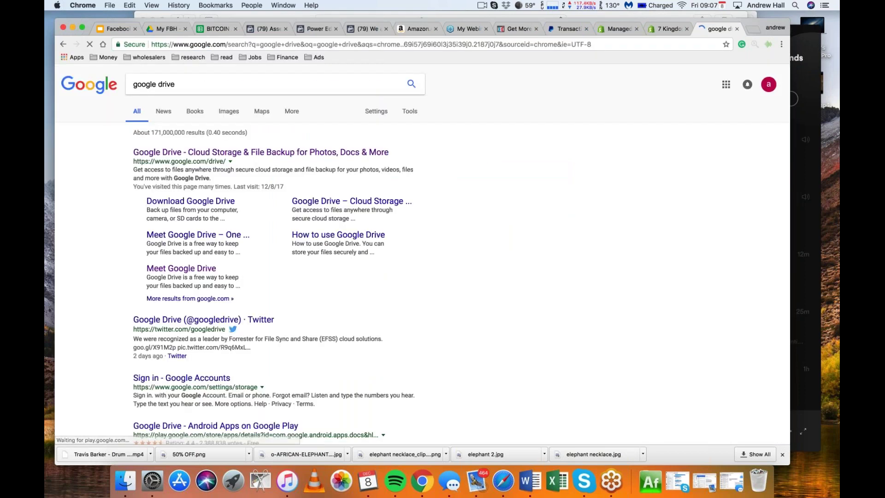
pyautogui.click(340, 153)
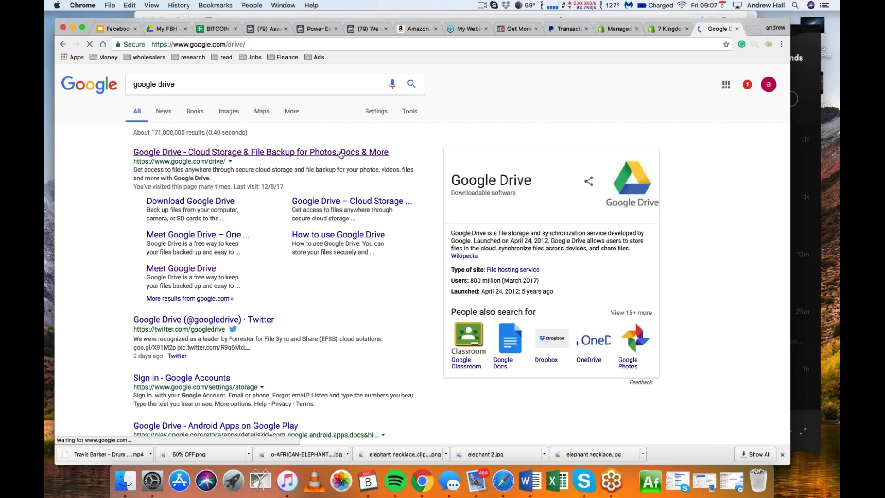
# Create a new blank Google Sheets spreadsheet, then return to the Facebook tab
pyautogui.press('super+l')
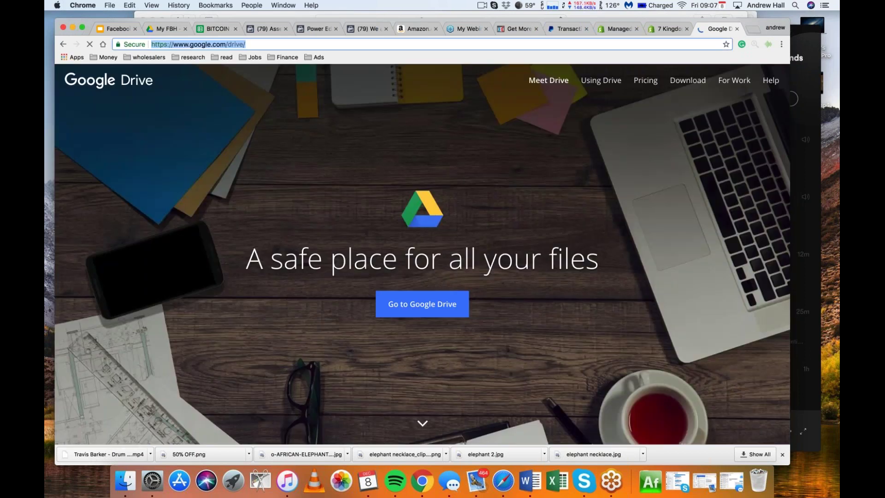
pyautogui.write('google sheets')
pyautogui.press('Return')
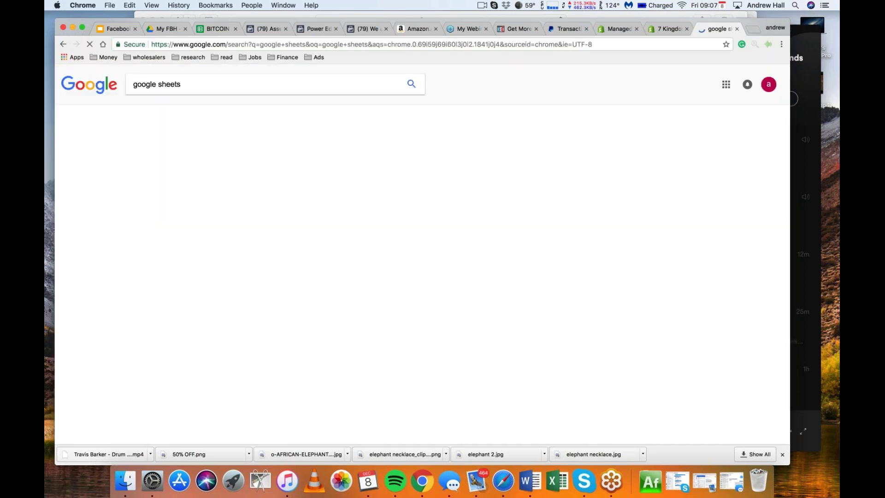
pyautogui.click(340, 153)
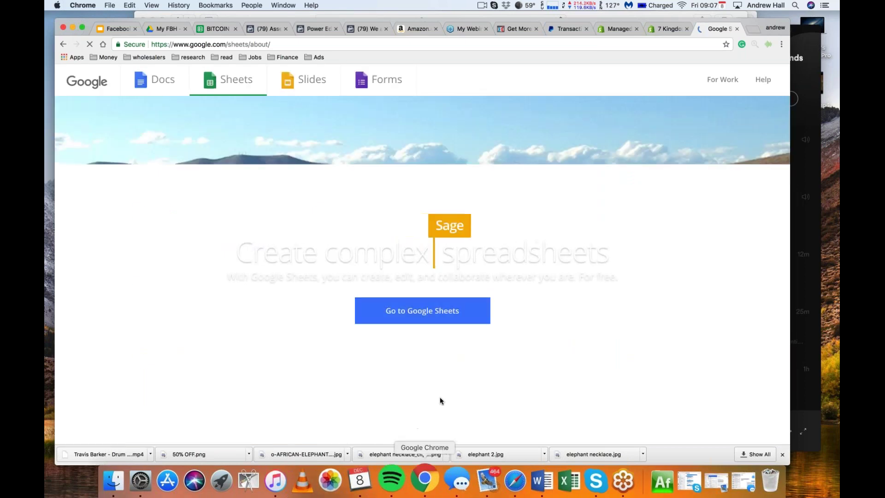
pyautogui.click(422, 310)
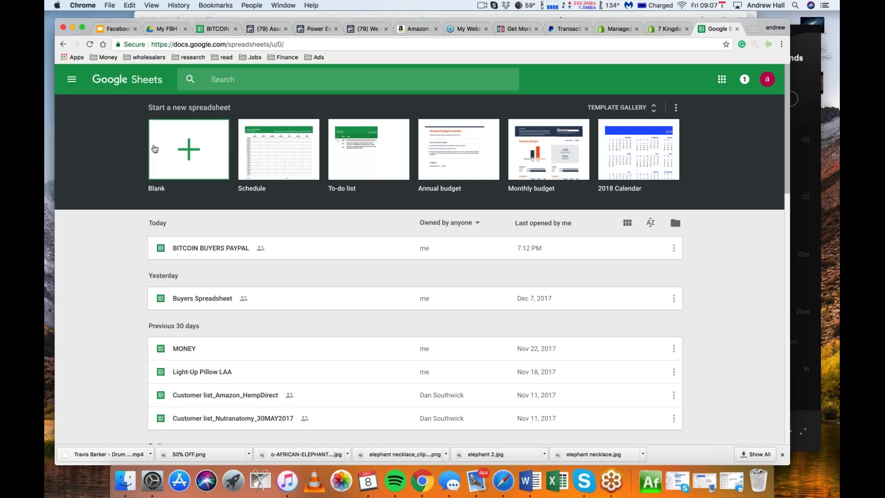
pyautogui.click(189, 149)
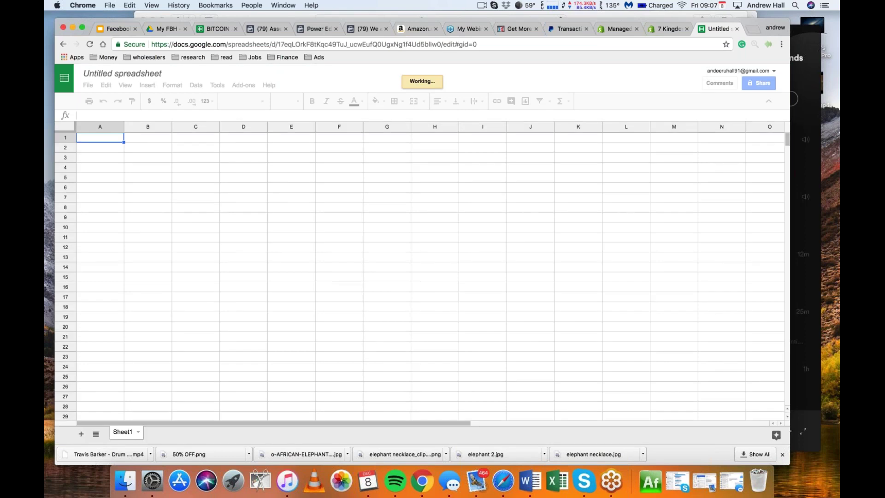
pyautogui.click(272, 29)
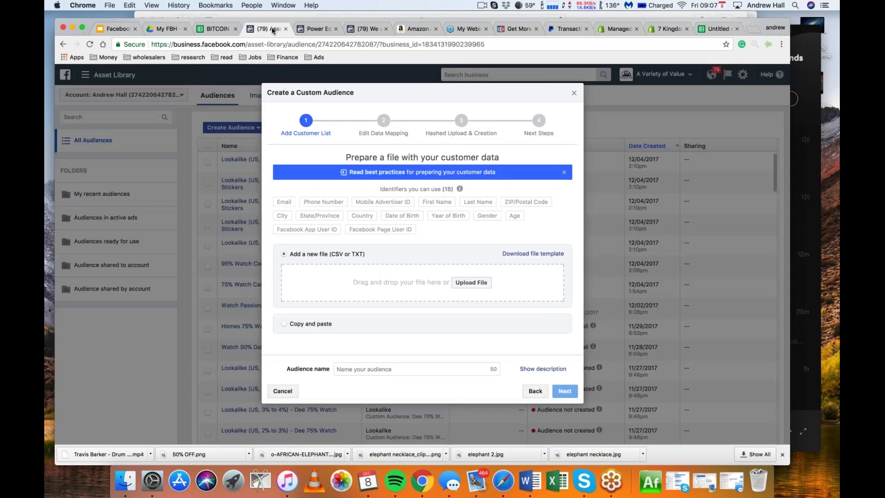
# Review the accepted customer identifiers, then switch to the blank spreadsheet
pyautogui.moveTo(369, 201)
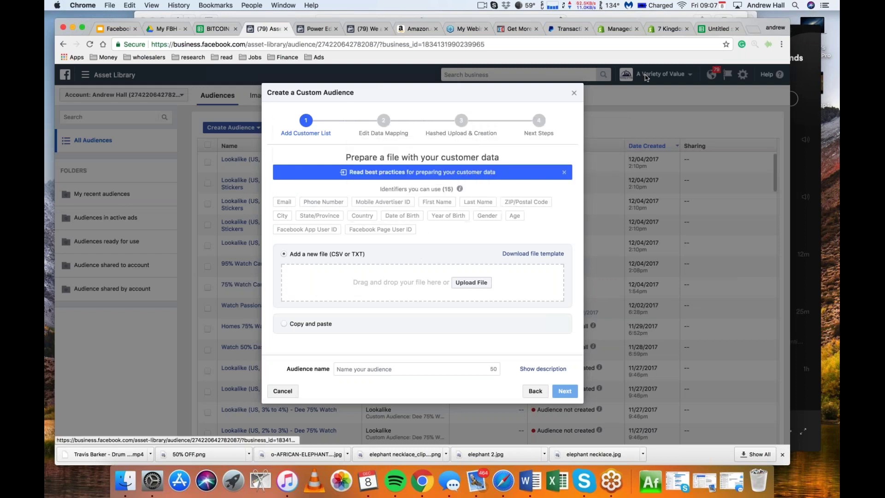
pyautogui.press('super+9')
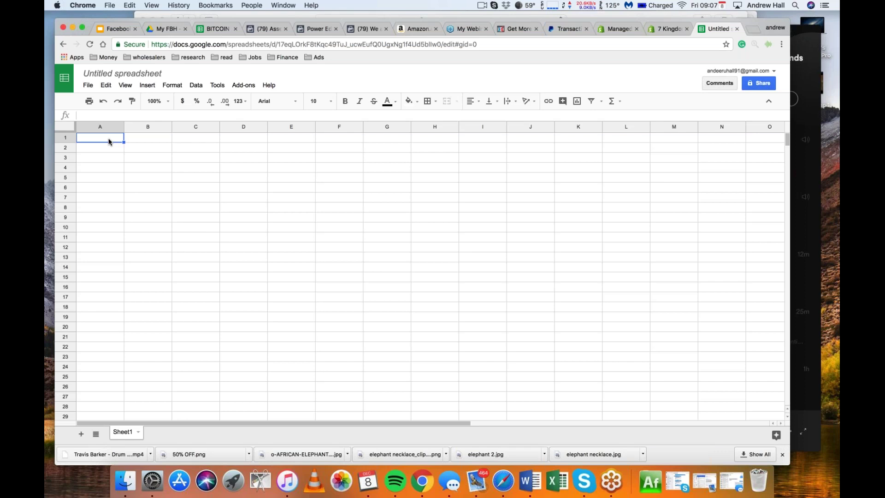
# Enter the headers Email, First Name and Last Name in A1:C1
pyautogui.write('Email')
pyautogui.press('Tab')
pyautogui.write('Name')
pyautogui.press('Tab')
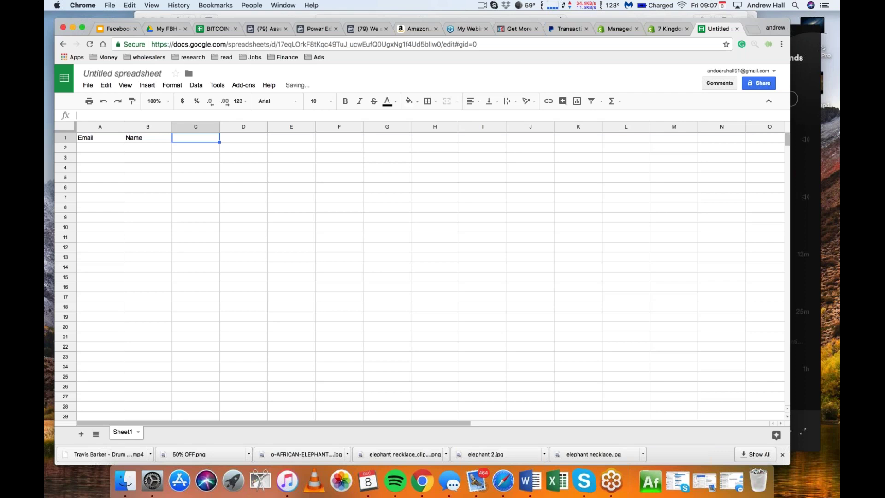
pyautogui.click(145, 138)
pyautogui.write('First Name')
pyautogui.press('Tab')
pyautogui.write('Last Name')
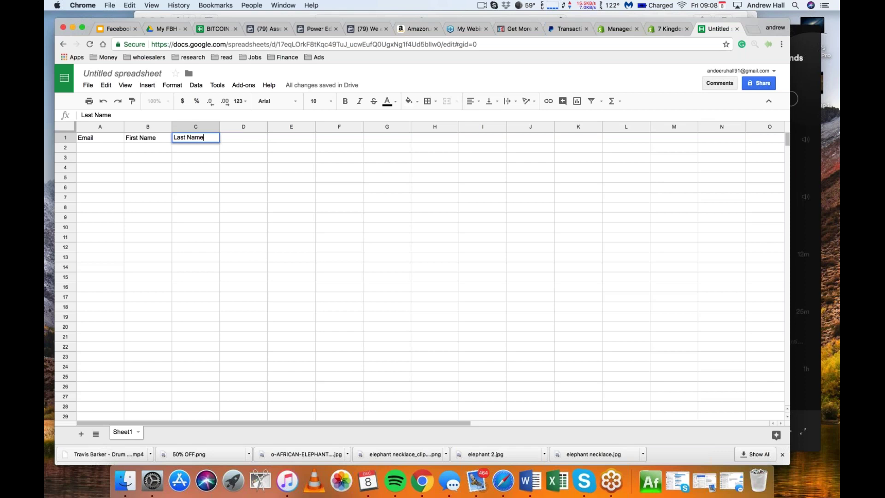
pyautogui.click(252, 139)
# Add the headers City, Zipcode, State and Country in D1:G1, then return to Facebook
pyautogui.write('Ci')
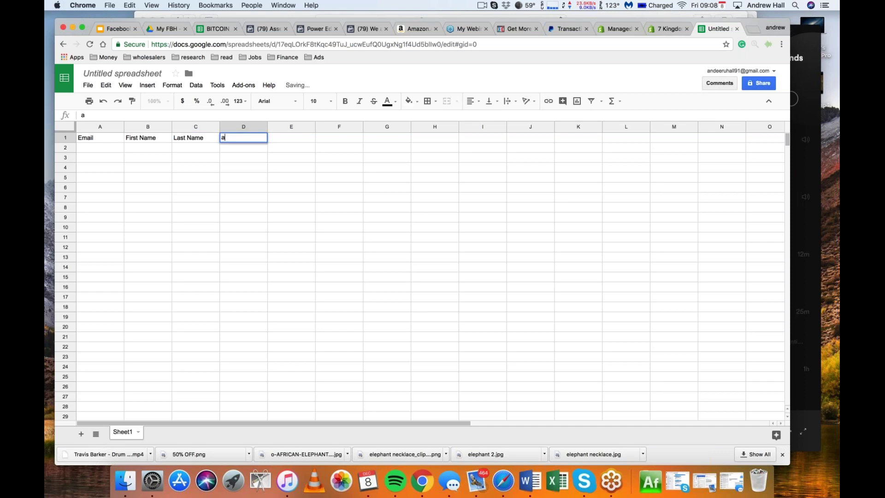
pyautogui.write('ty')
pyautogui.press('Tab')
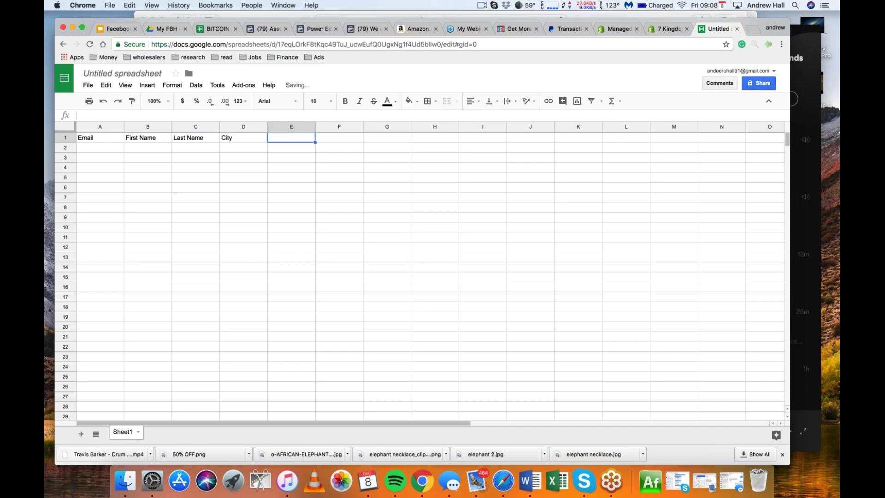
pyautogui.write('Zipcode')
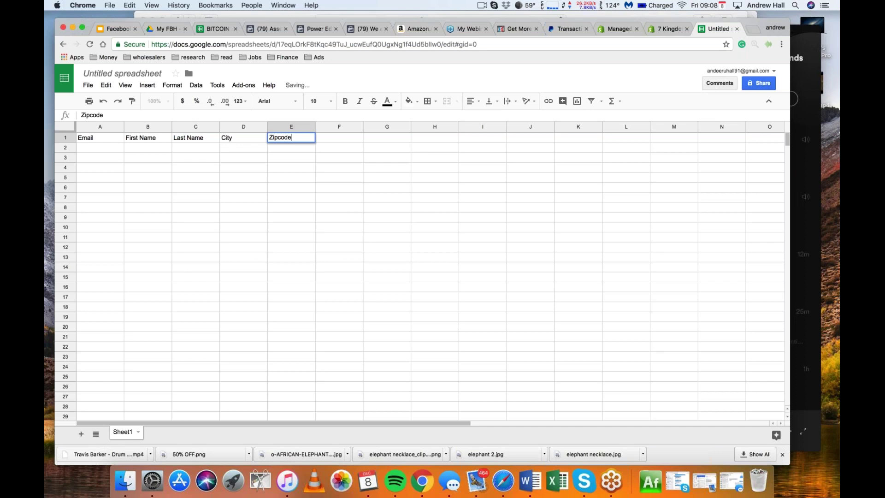
pyautogui.press('Tab')
pyautogui.write('State')
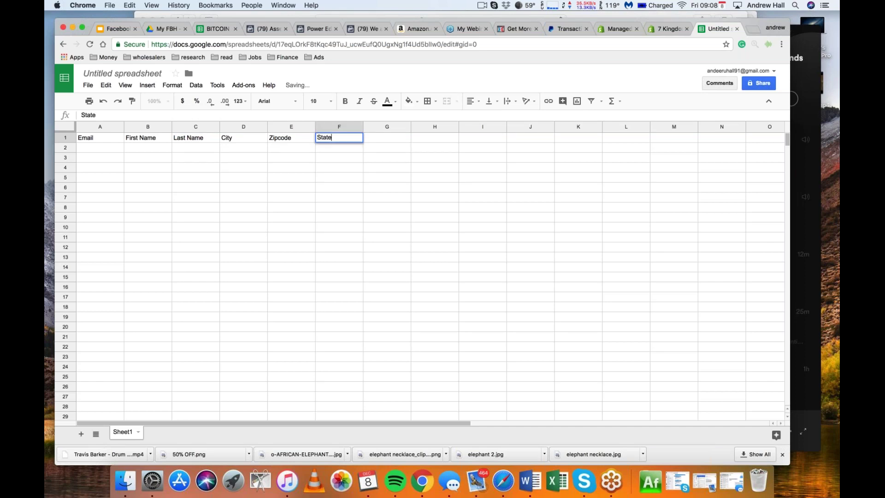
pyautogui.press('Tab')
pyautogui.write('Country')
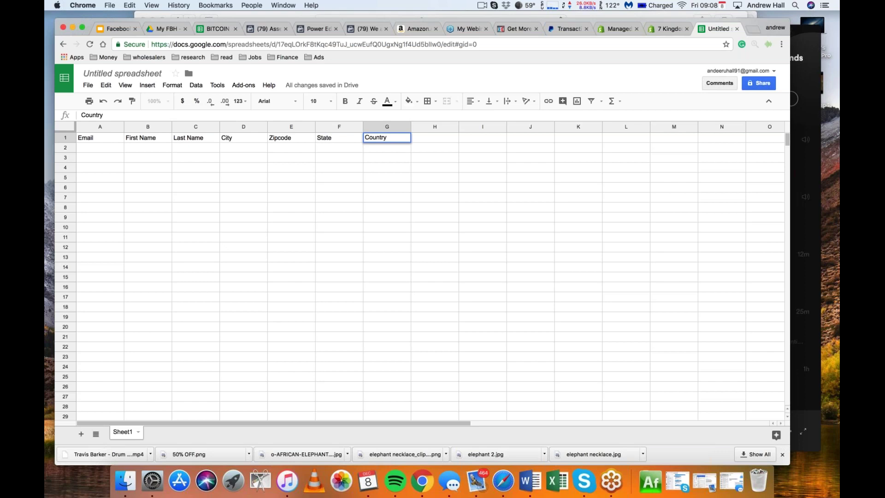
pyautogui.click(261, 30)
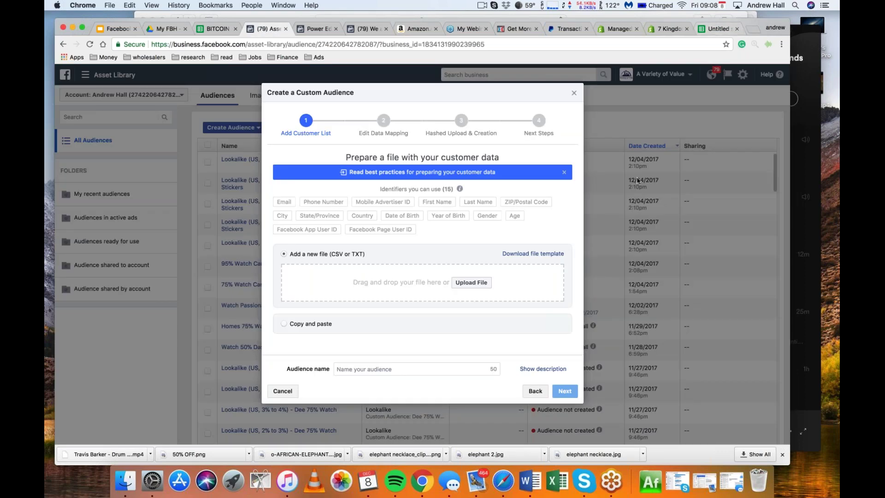
# Read the First Name identifier's accepted formats, then return to the spreadsheet
pyautogui.moveTo(428, 198)
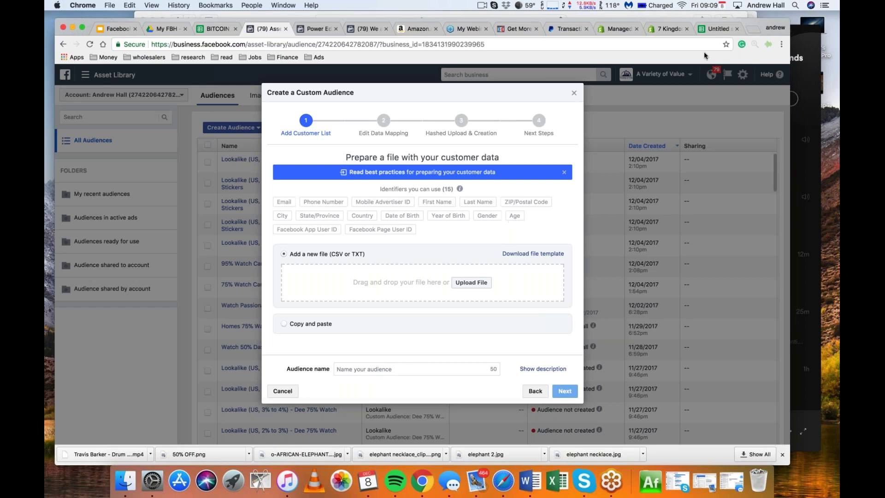
pyautogui.press('super+9')
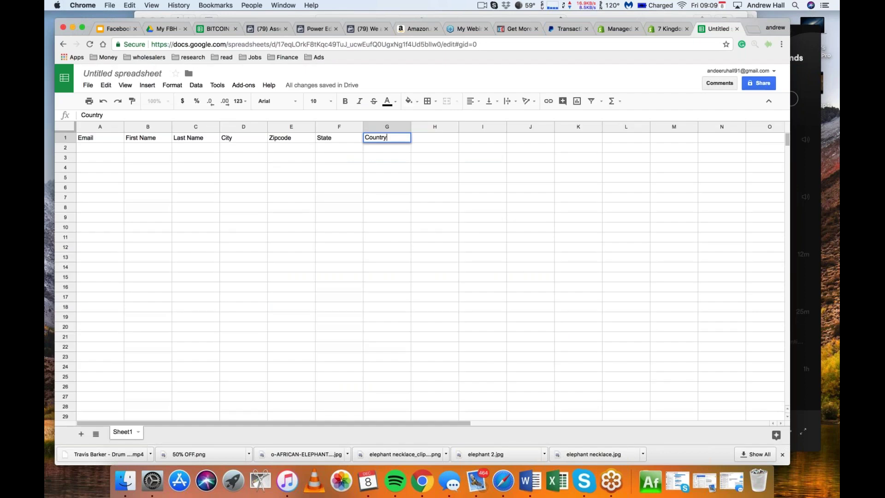
# Enter the sample customer's email, first name and last name in A2:C2
pyautogui.click(261, 29)
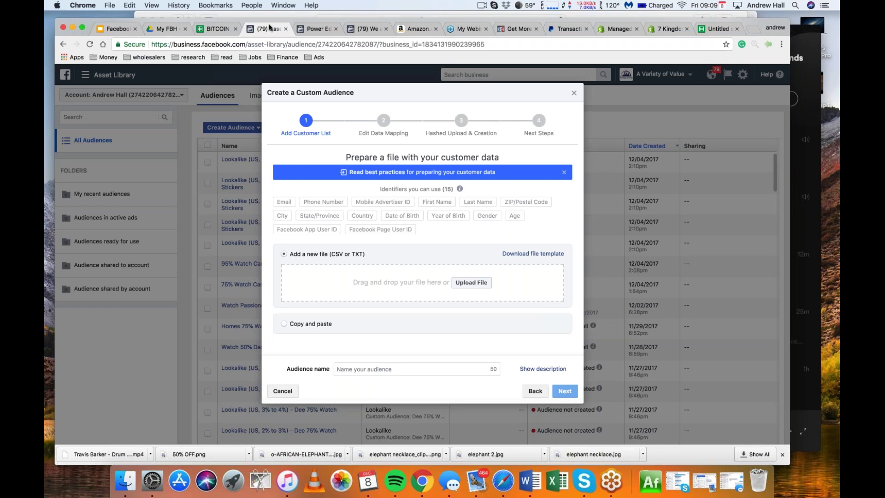
pyautogui.click(689, 27)
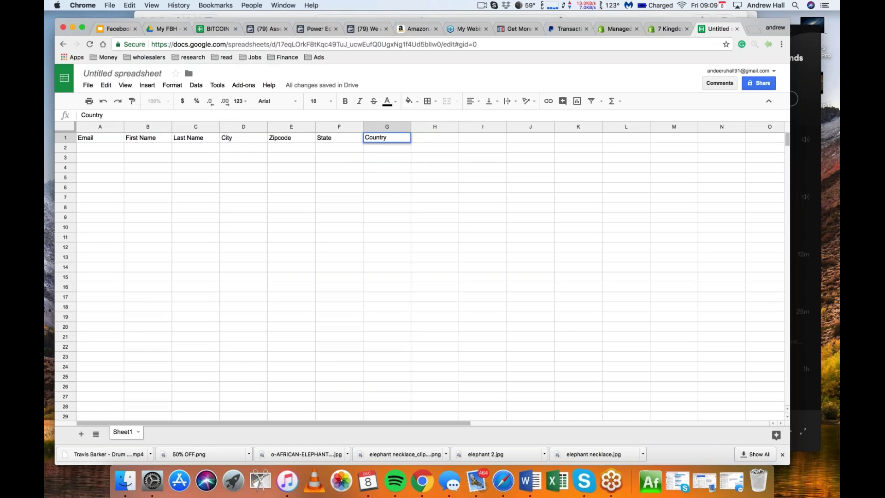
pyautogui.press('Return')
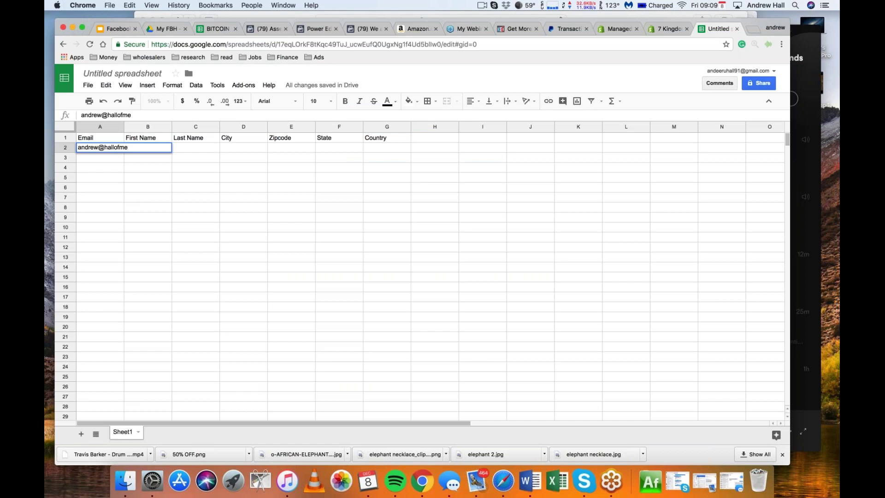
pyautogui.press('Tab')
pyautogui.write('a')
pyautogui.press('BackSpace')
pyautogui.press('Tab')
pyautogui.press('Tab')
# Fill in the customer's city, zip code, state and country, and widen column A
pyautogui.write('Newport Beach')
pyautogui.press('Tab')
pyautogui.write('92')
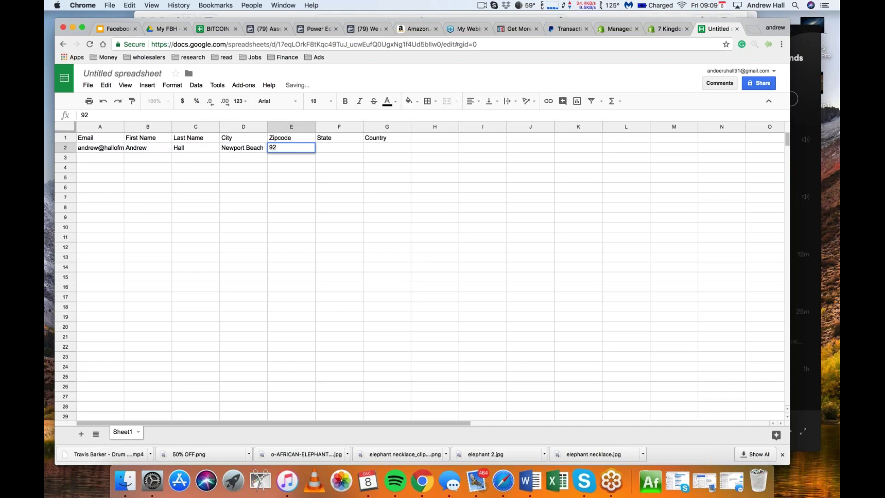
pyautogui.write('663')
pyautogui.press('Tab')
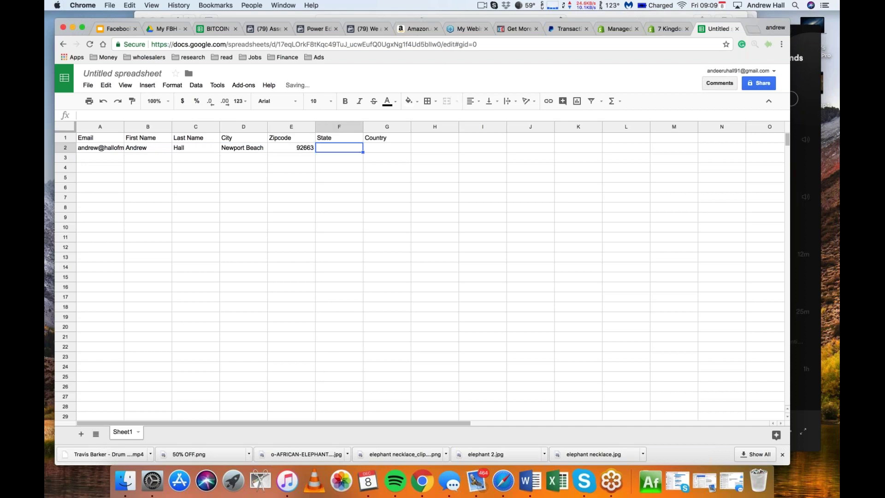
pyautogui.write('CA')
pyautogui.press('Tab')
pyautogui.write('US')
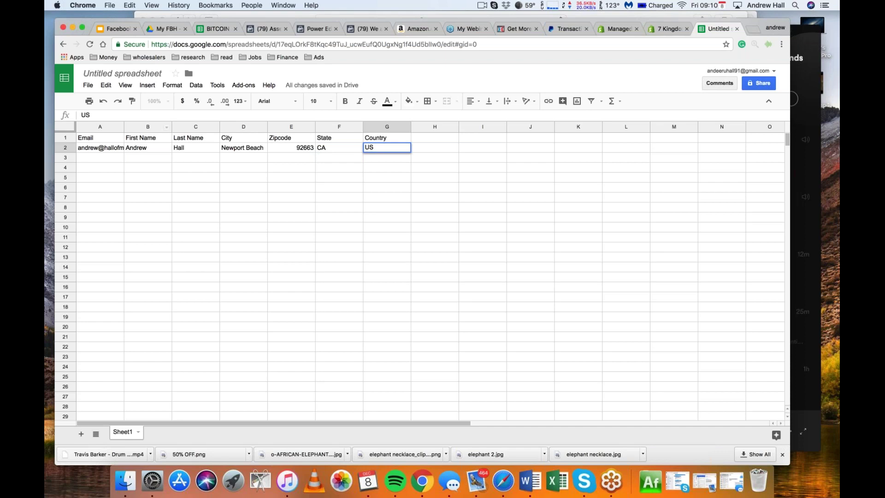
pyautogui.moveTo(124, 126); pyautogui.dragTo(167, 127)
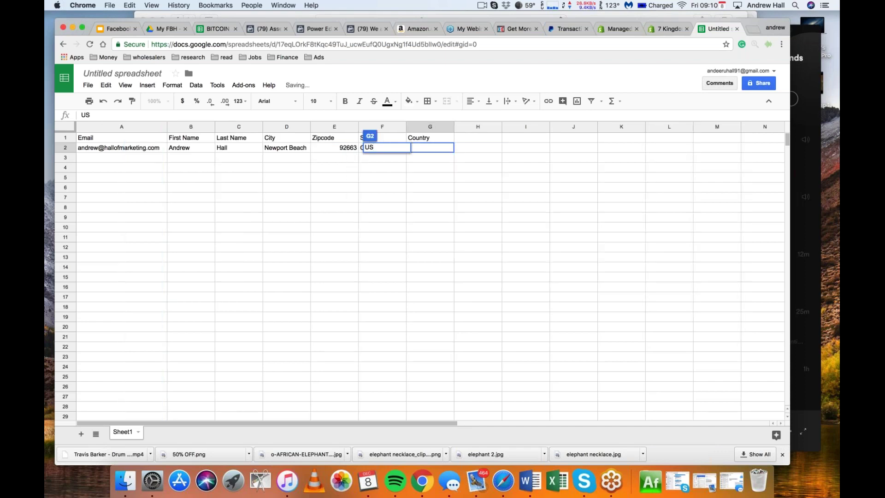
pyautogui.click(117, 73)
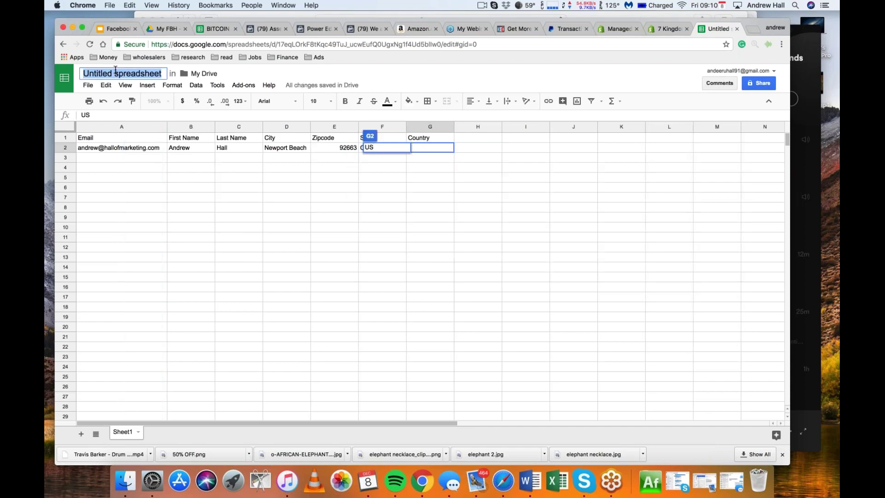
# Commit the sample row's state CA and country US, undoing the accidental spreadsheet-title edit
pyautogui.write('Test')
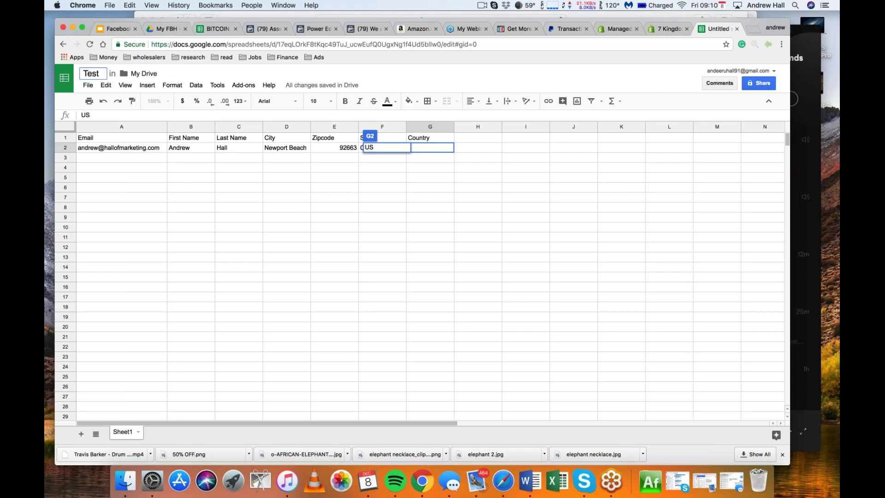
pyautogui.write('Custom')
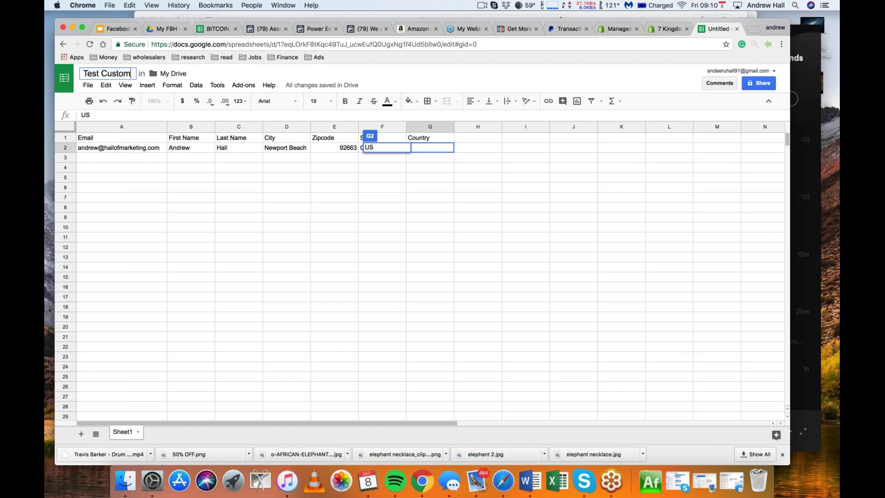
pyautogui.write(' Audience')
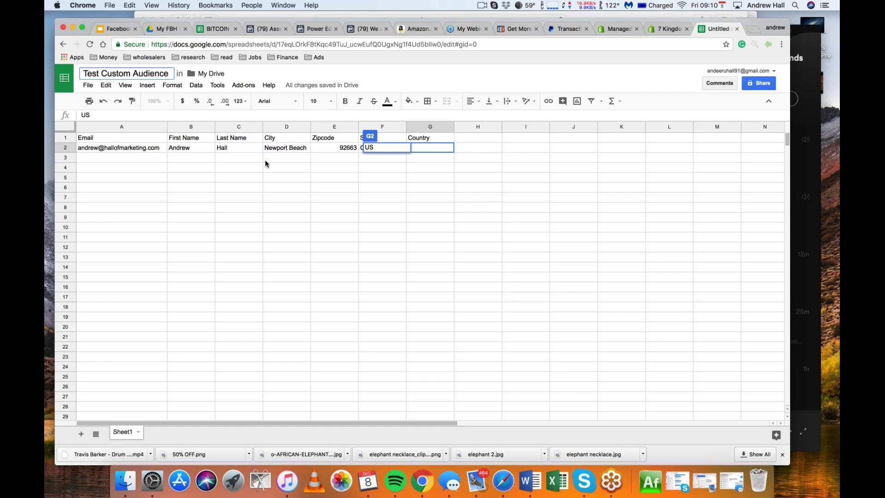
pyautogui.press('super+z')
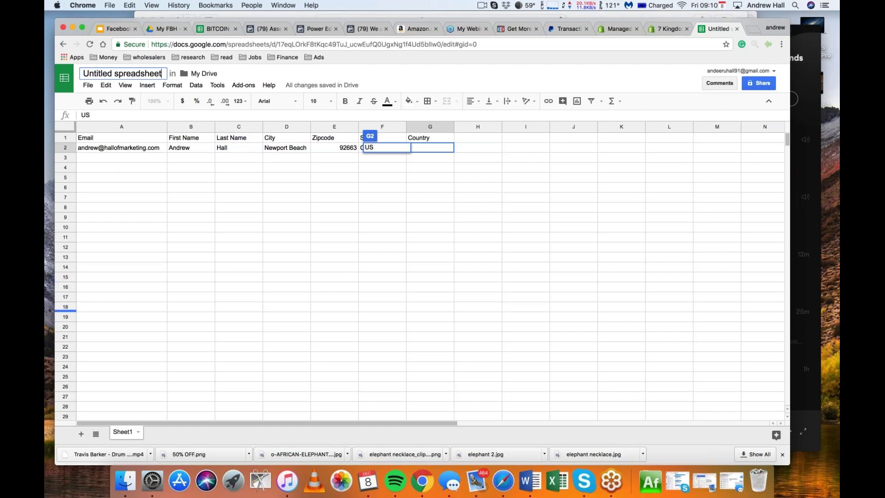
pyautogui.click(82, 326)
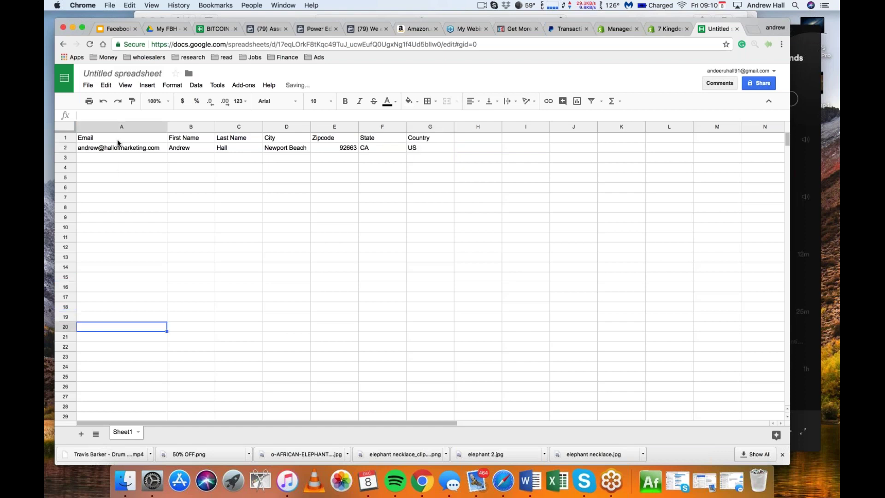
pyautogui.click(95, 340)
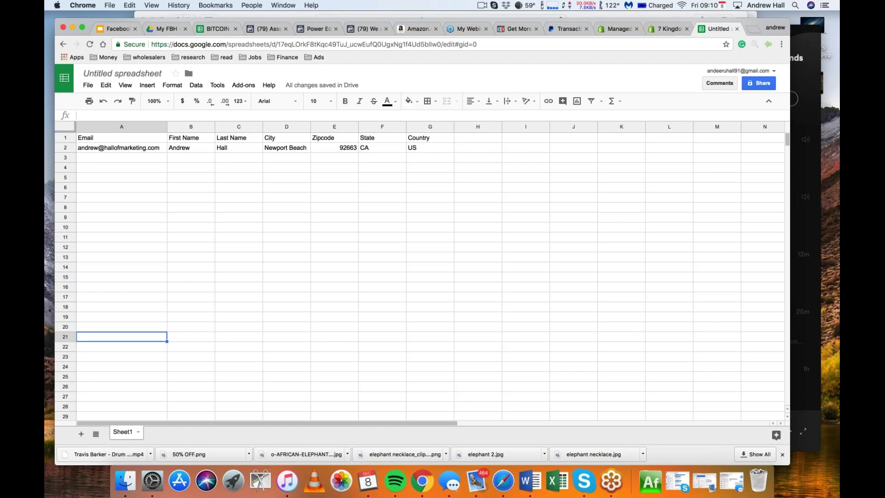
# Go back through the Chrome tabs to the Create a Custom Audience dialog in Asset Library
pyautogui.click(215, 29)
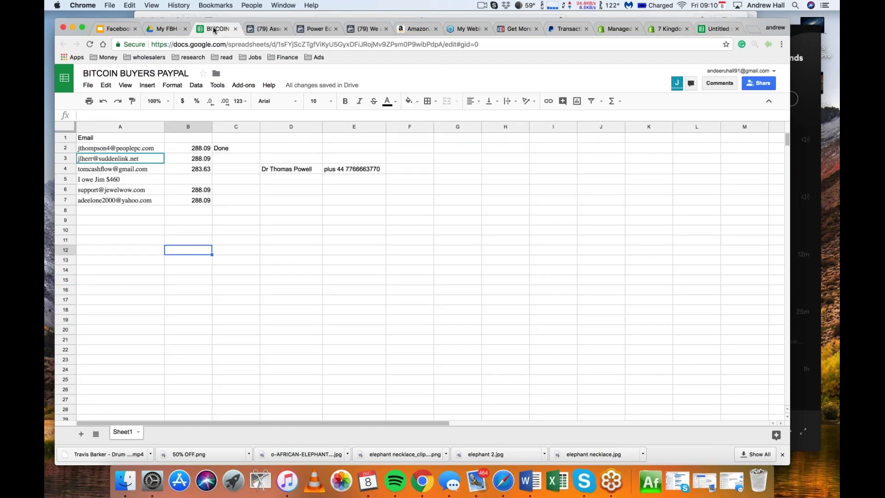
pyautogui.click(169, 28)
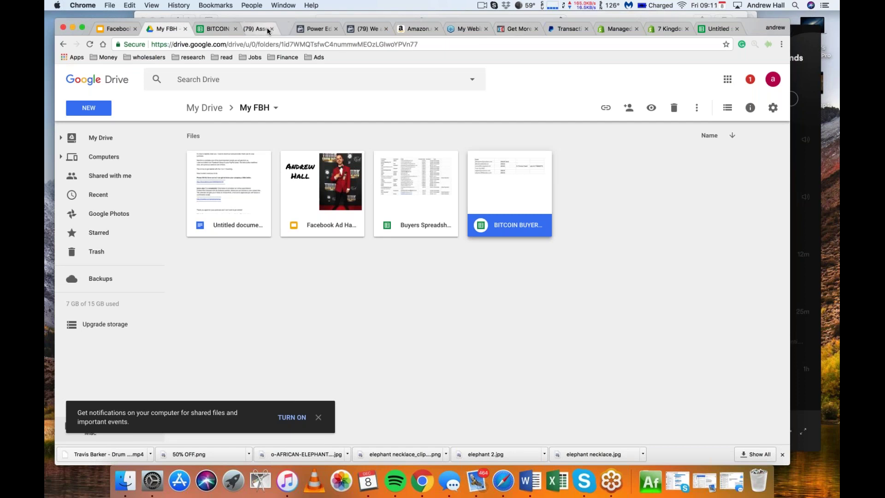
pyautogui.click(280, 28)
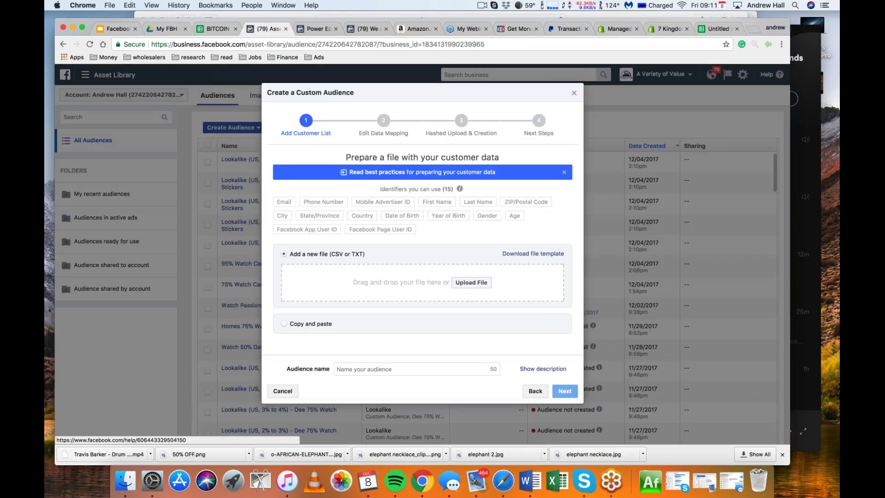
pyautogui.click(471, 282)
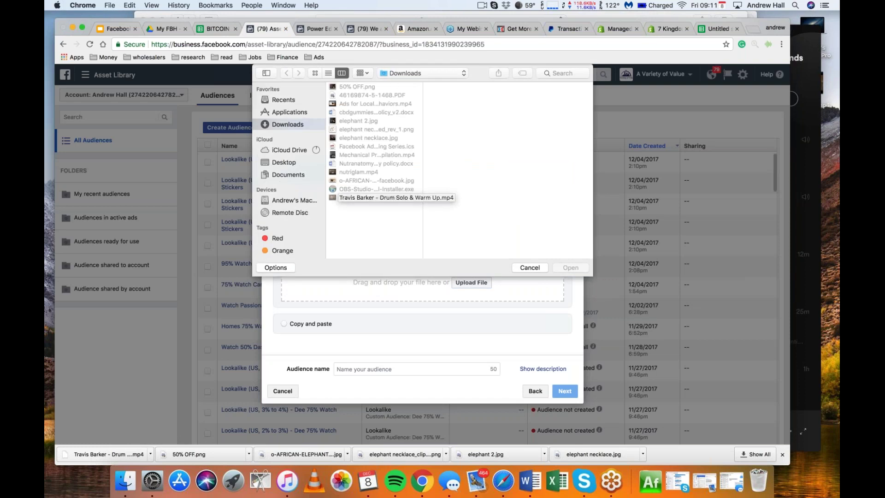
pyautogui.click(530, 267)
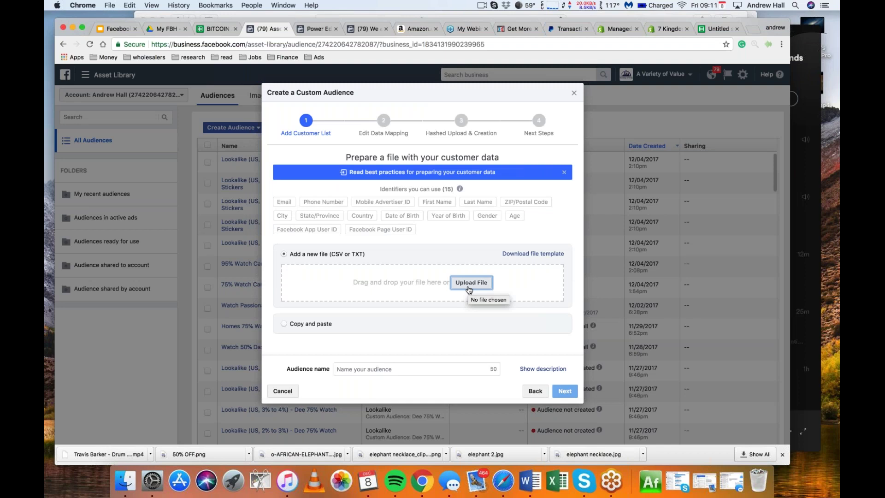
pyautogui.click(469, 290)
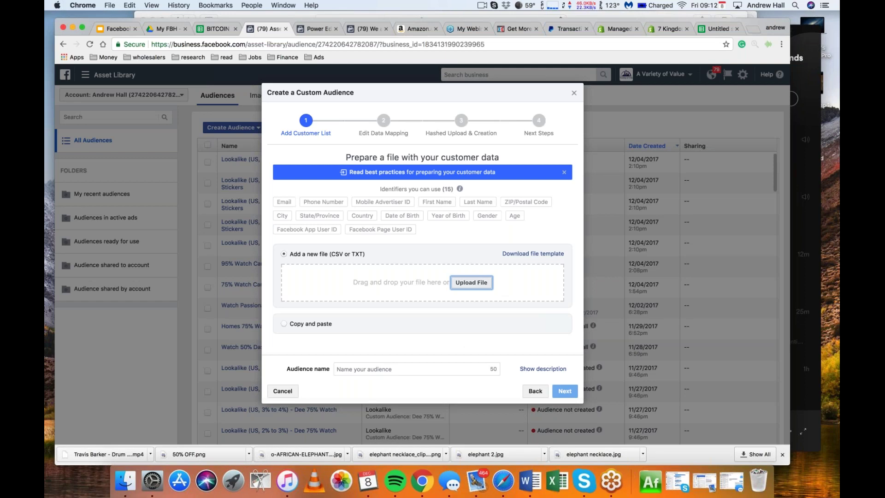
pyautogui.click(471, 282)
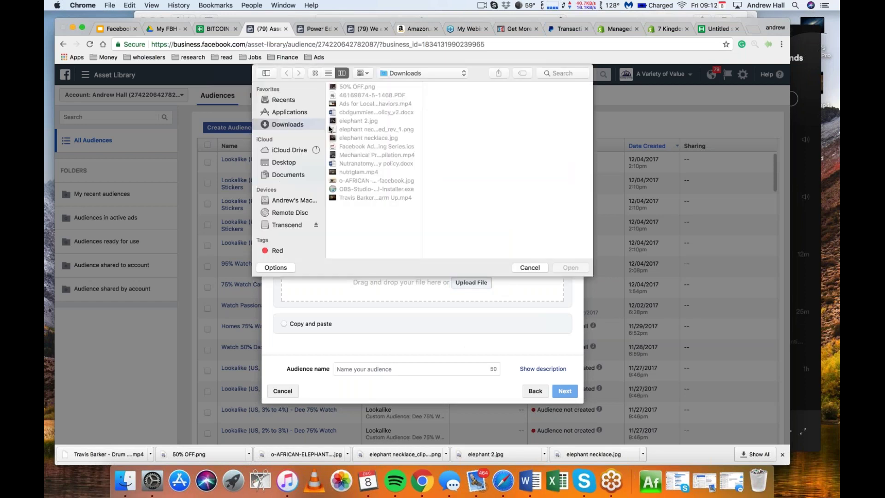
# Search the Transcend drive's ASUS Backup 12_6_17 folder, then the drive itself, for csv files
pyautogui.click(291, 222)
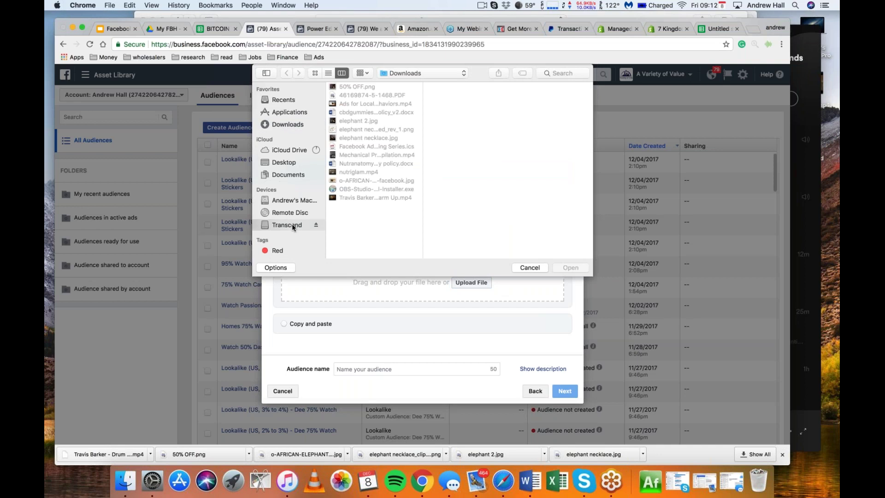
pyautogui.click(388, 121)
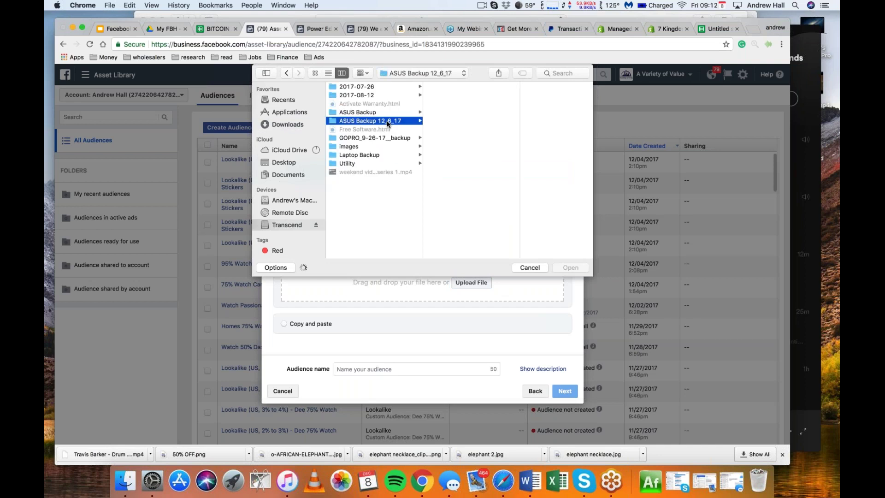
pyautogui.click(565, 73)
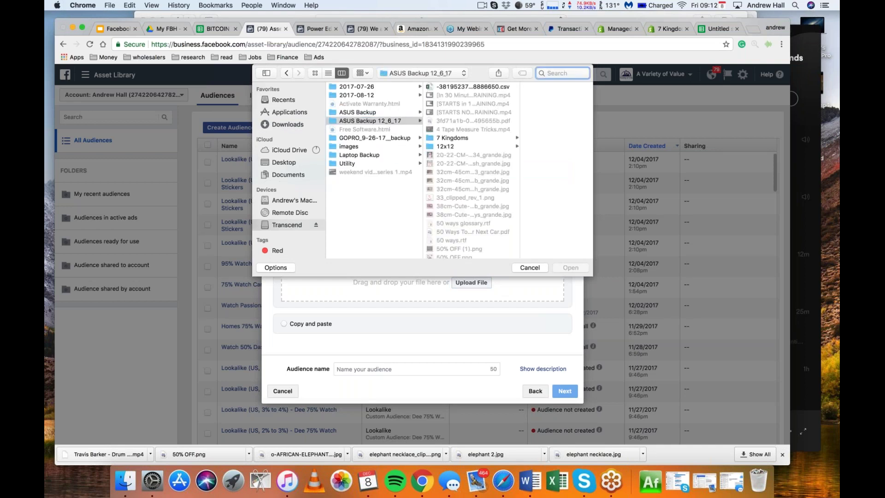
pyautogui.write('csv')
pyautogui.press('Return')
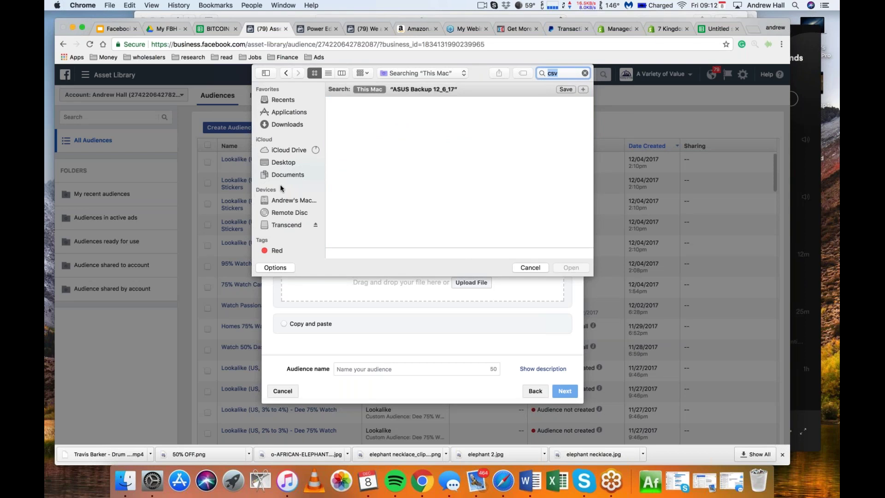
pyautogui.click(291, 224)
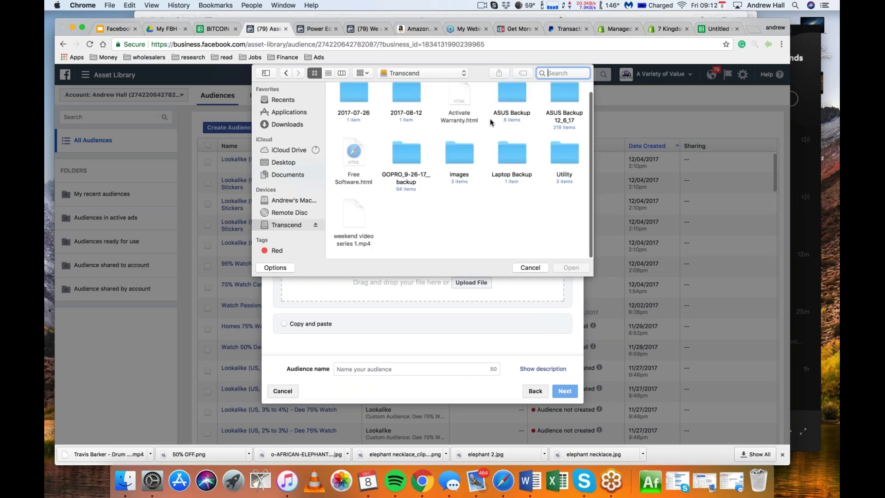
pyautogui.write('csv')
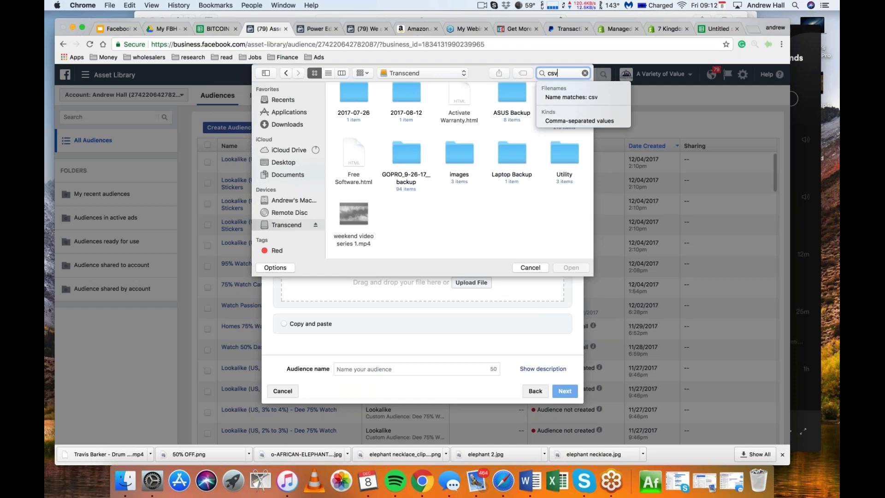
pyautogui.press('Return')
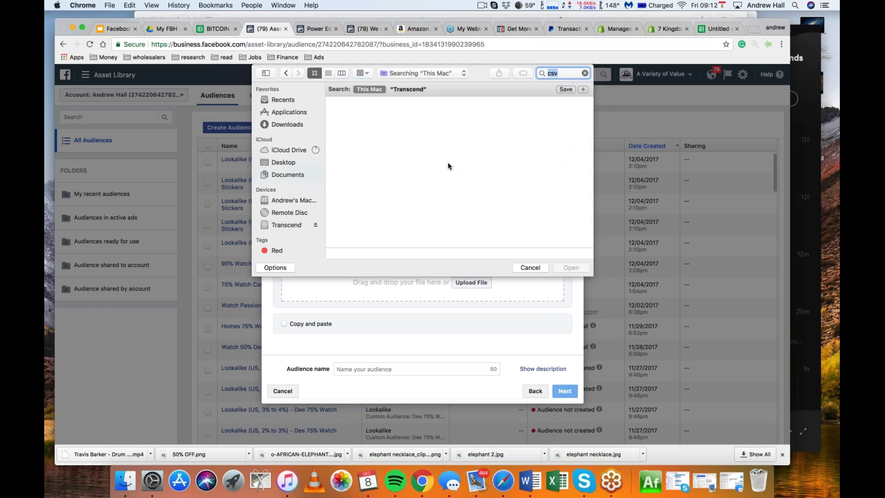
# Browse ASUS Backup and its Documents folder, then search ASUS Backup 12_6_17 again for csv
pyautogui.click(287, 225)
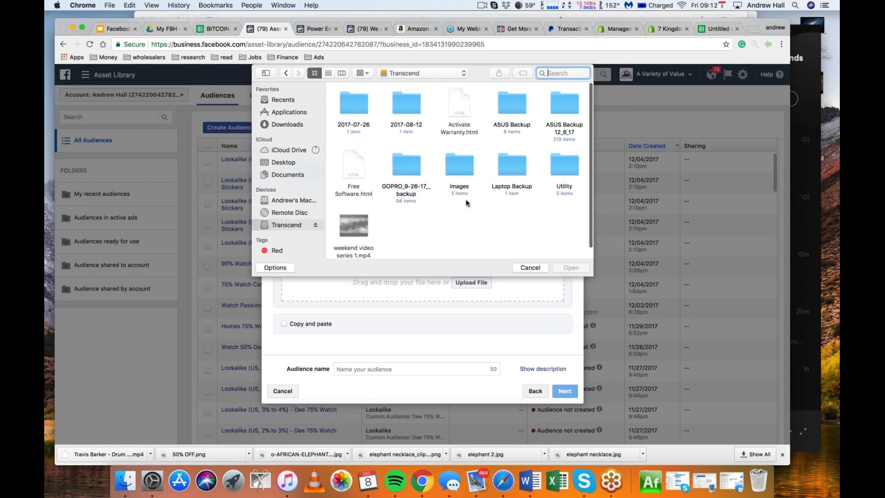
pyautogui.doubleClick(515, 105)
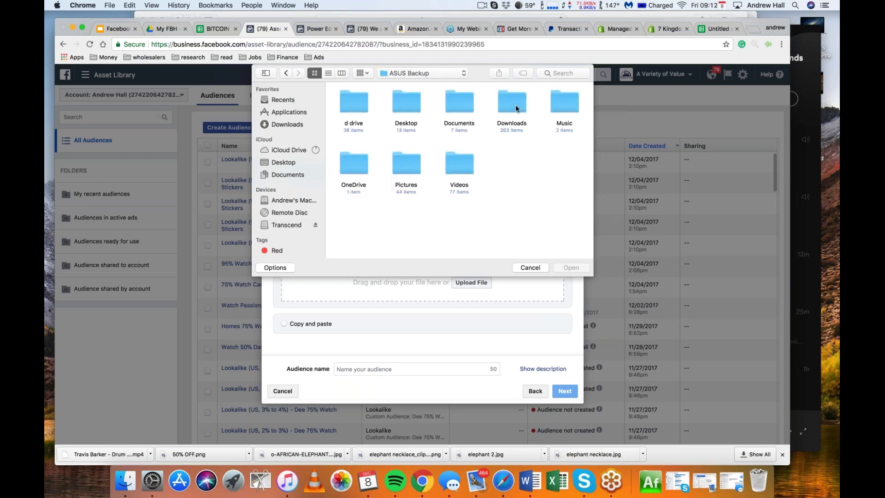
pyautogui.doubleClick(454, 102)
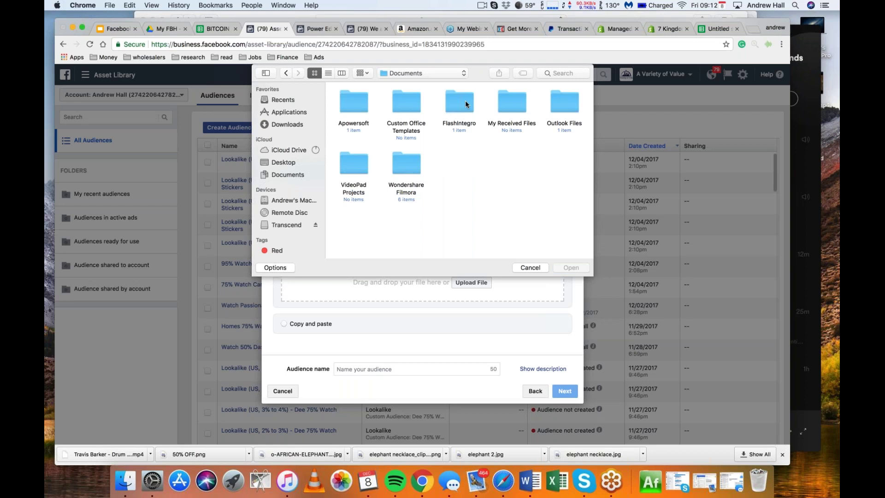
pyautogui.click(286, 73)
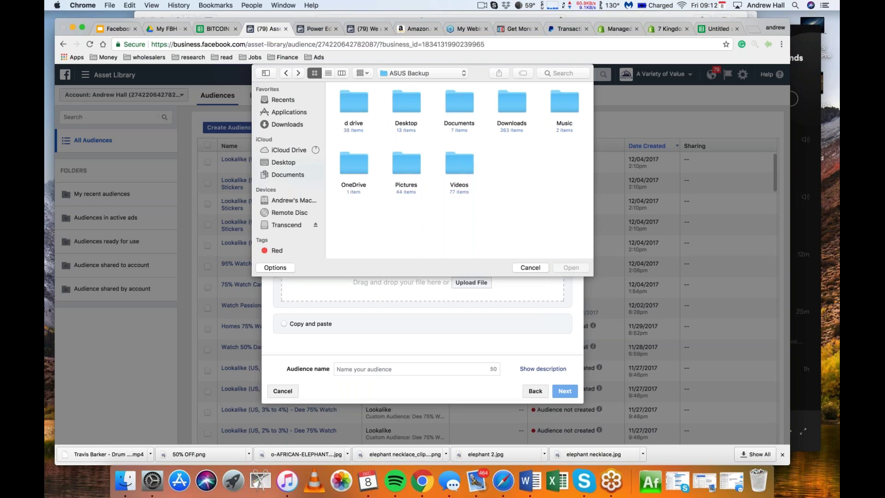
pyautogui.click(286, 224)
pyautogui.doubleClick(566, 107)
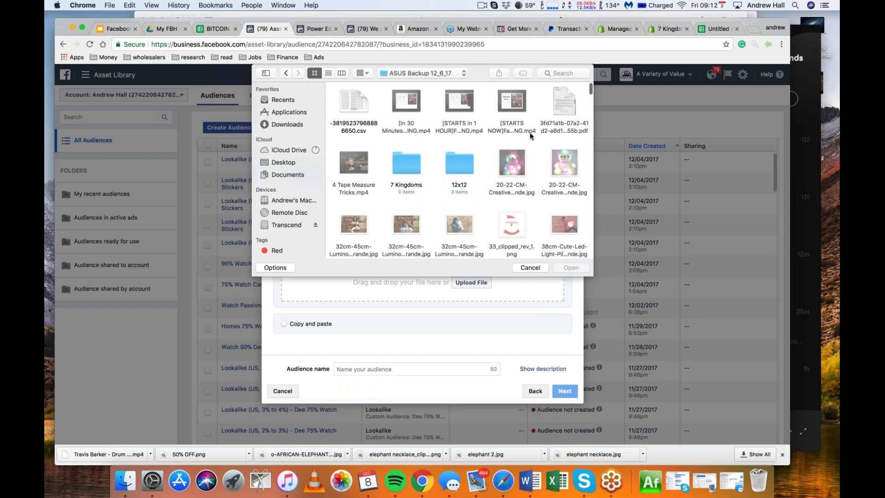
pyautogui.click(559, 73)
pyautogui.write('c')
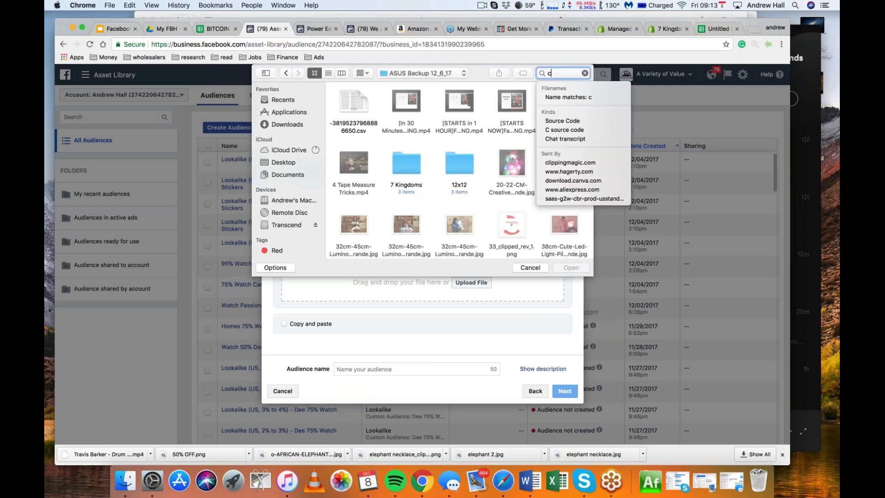
pyautogui.write('sv')
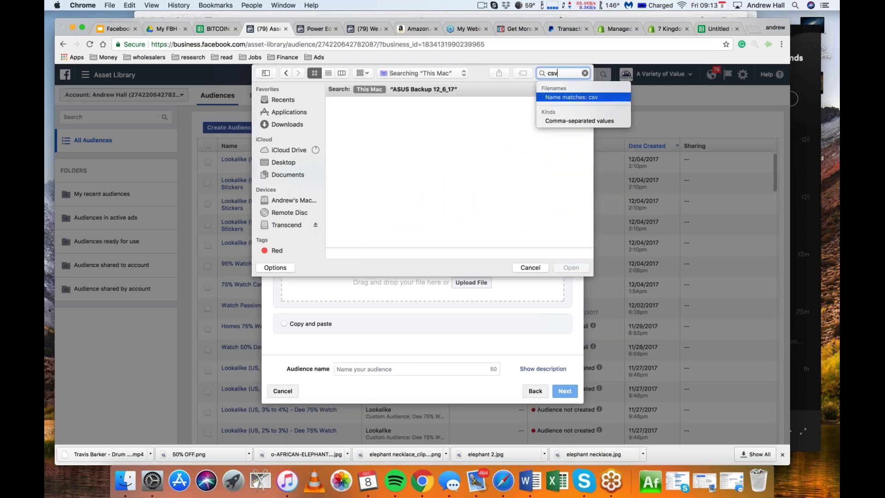
# Find the CSV files in ASUS Backup 12_6_17 and upload customers_export (1).csv as the customer list
pyautogui.click(574, 121)
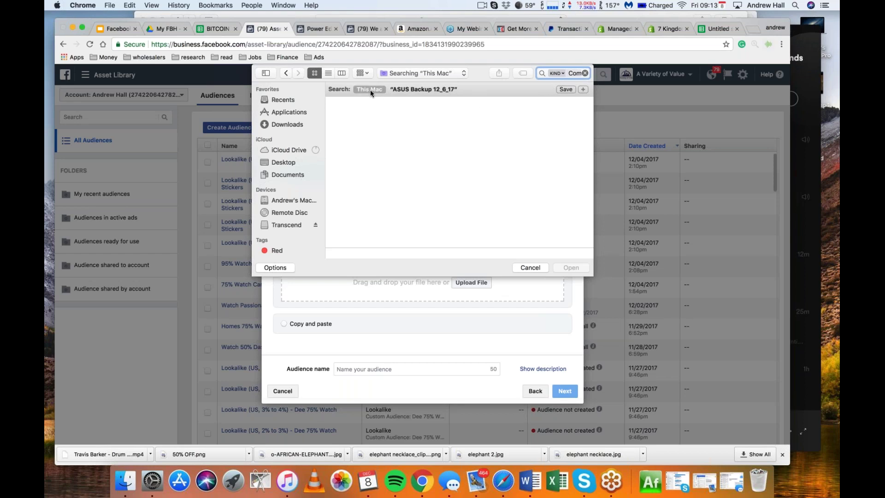
pyautogui.click(440, 88)
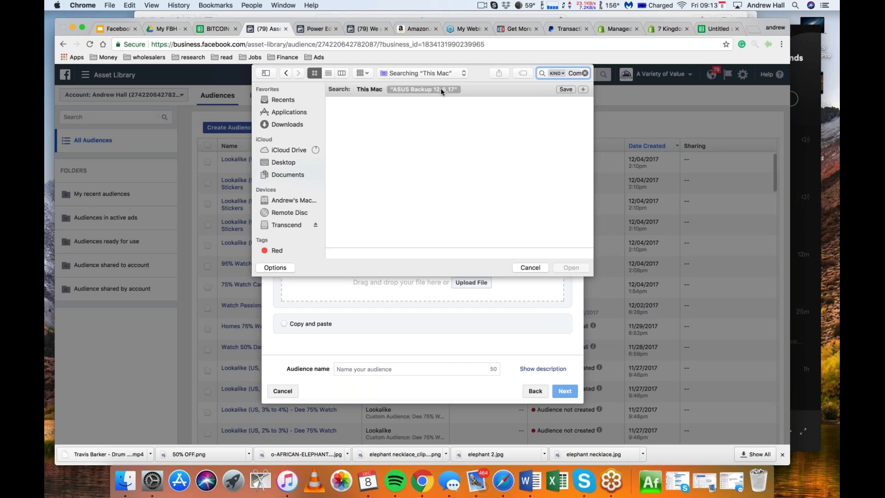
pyautogui.click(287, 225)
pyautogui.scroll(2, 457, 221)
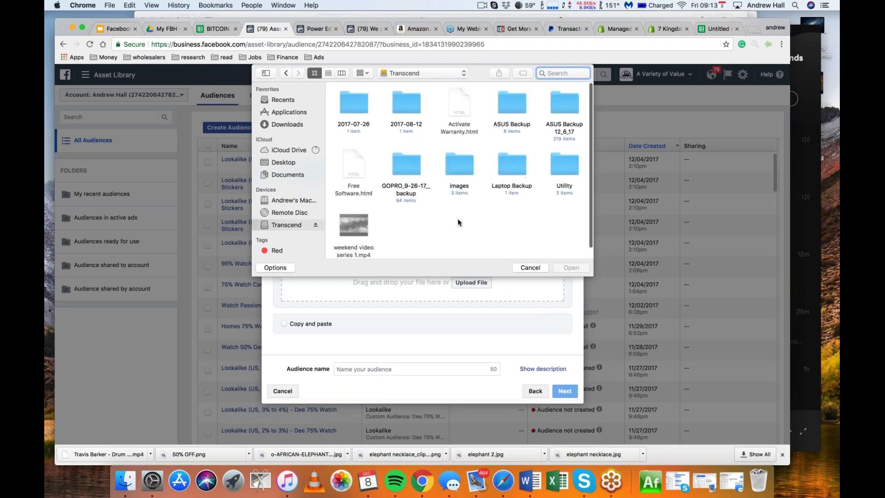
pyautogui.doubleClick(566, 109)
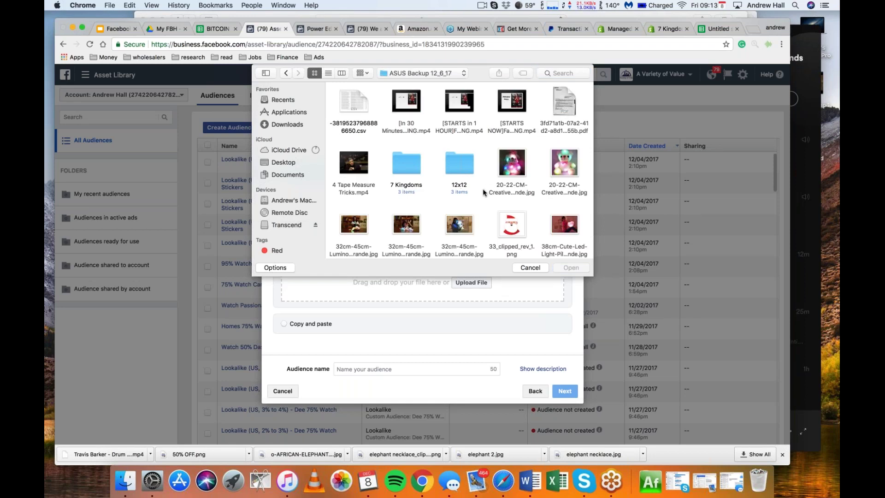
pyautogui.scroll(-10, 486, 190)
pyautogui.scroll(-6, 483, 191)
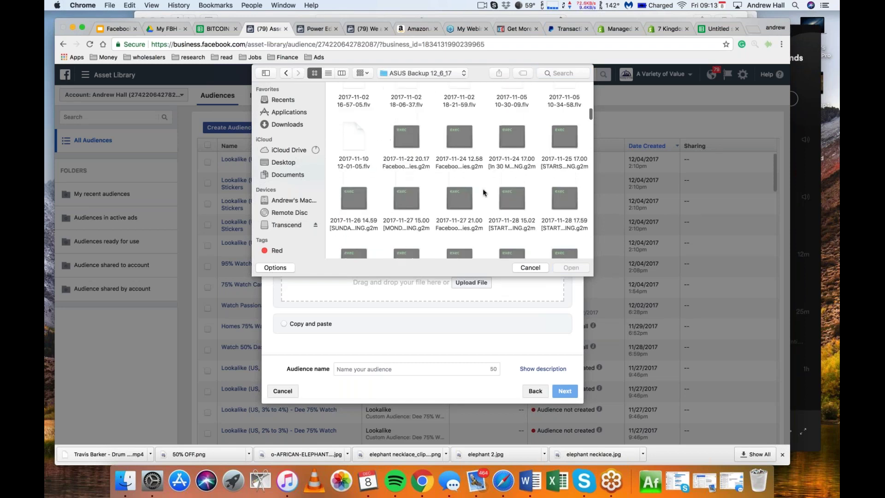
pyautogui.scroll(-10, 482, 192)
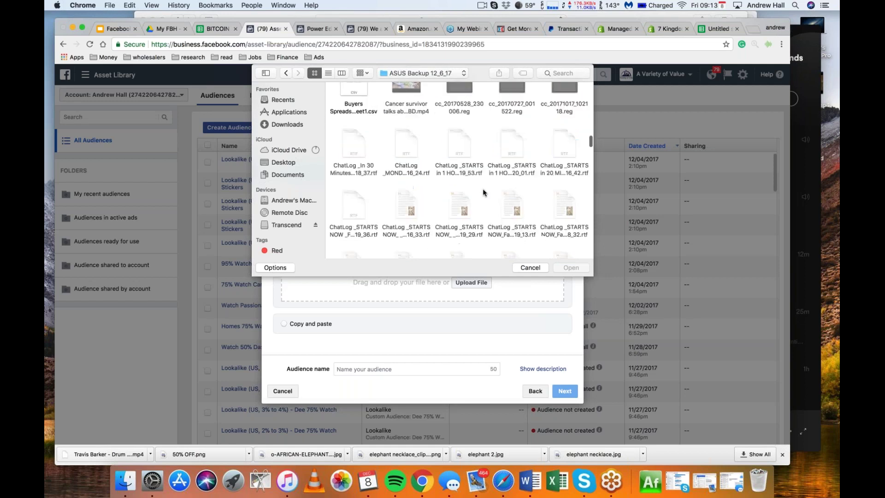
pyautogui.scroll(5, 483, 192)
pyautogui.scroll(-2, 388, 148)
pyautogui.doubleClick(403, 147)
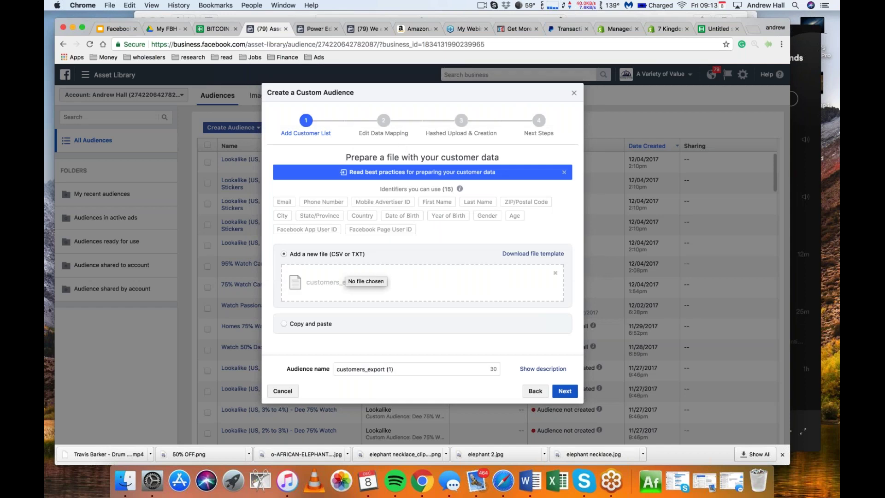
# Replace the default audience name with 'Customers Test' and continue to data mapping
pyautogui.moveTo(405, 369); pyautogui.dragTo(317, 367)
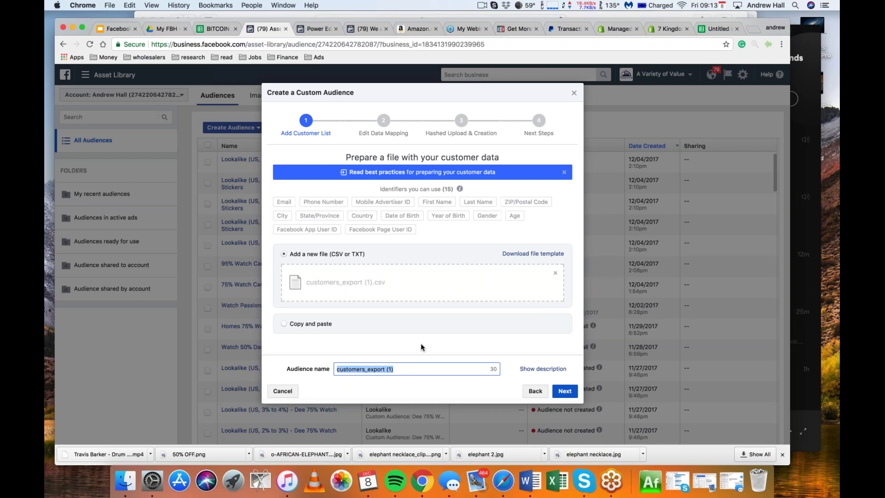
pyautogui.write('Cust')
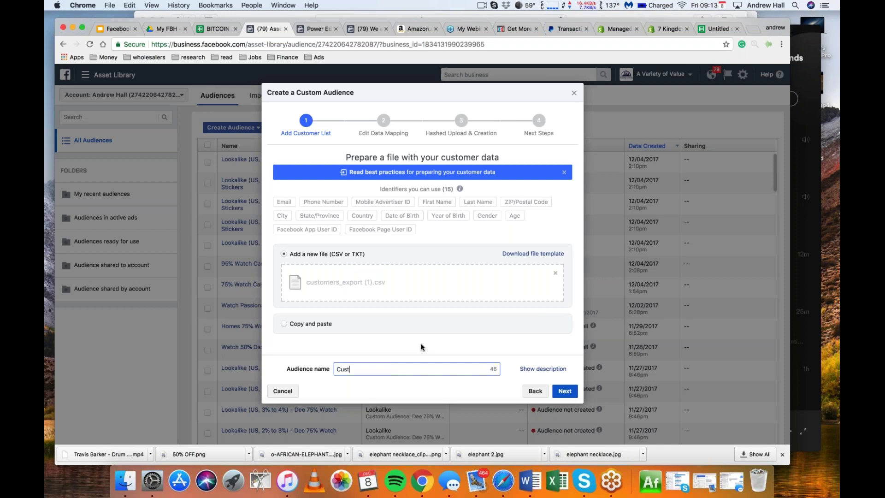
pyautogui.write('omers Test')
pyautogui.click(564, 390)
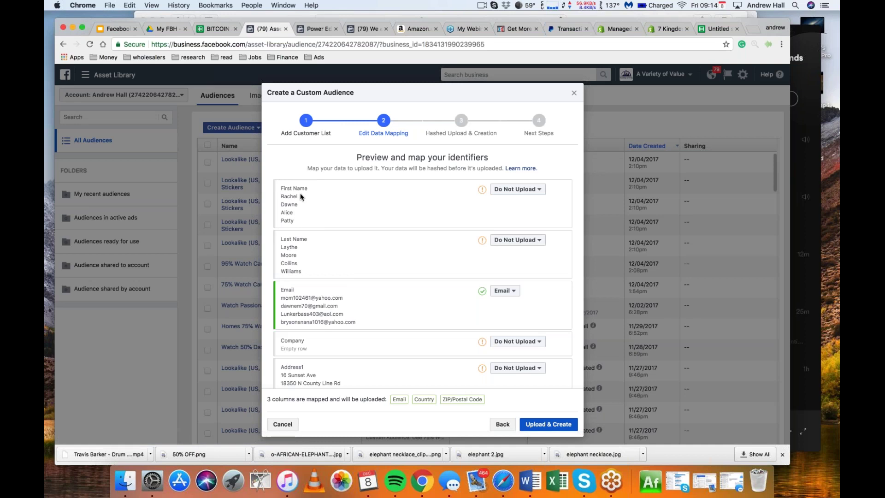
# Map the First Name, Last Name and City columns to their matching identifiers
pyautogui.click(517, 189)
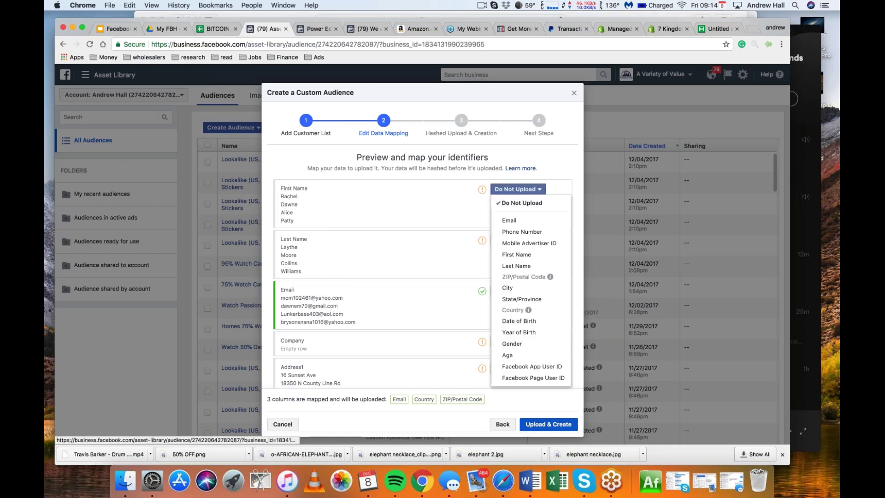
pyautogui.click(523, 254)
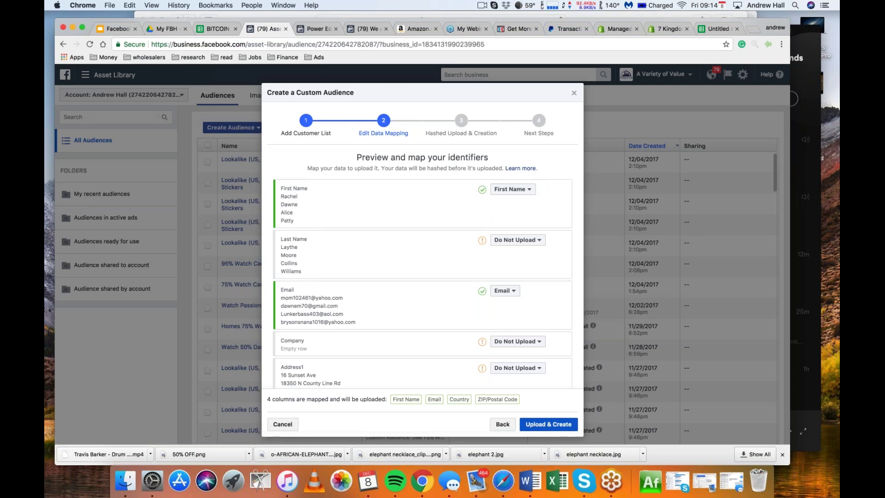
pyautogui.click(515, 240)
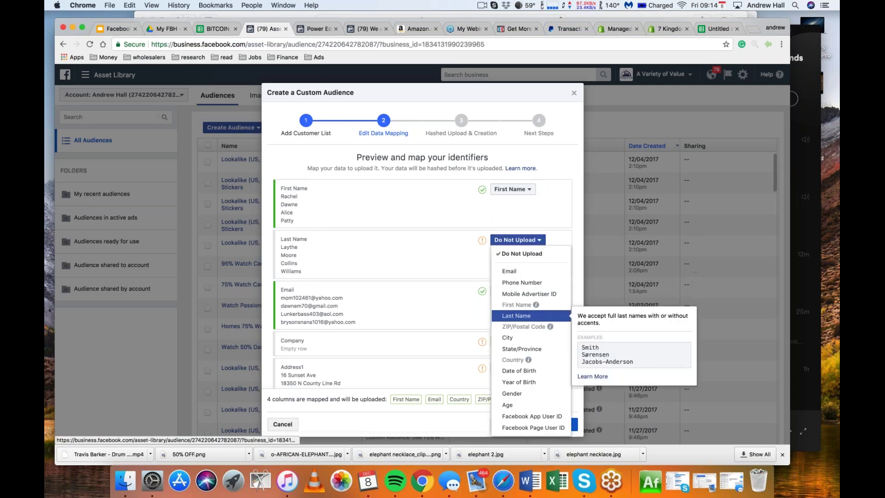
pyautogui.click(516, 316)
pyautogui.scroll(-1, 425, 248)
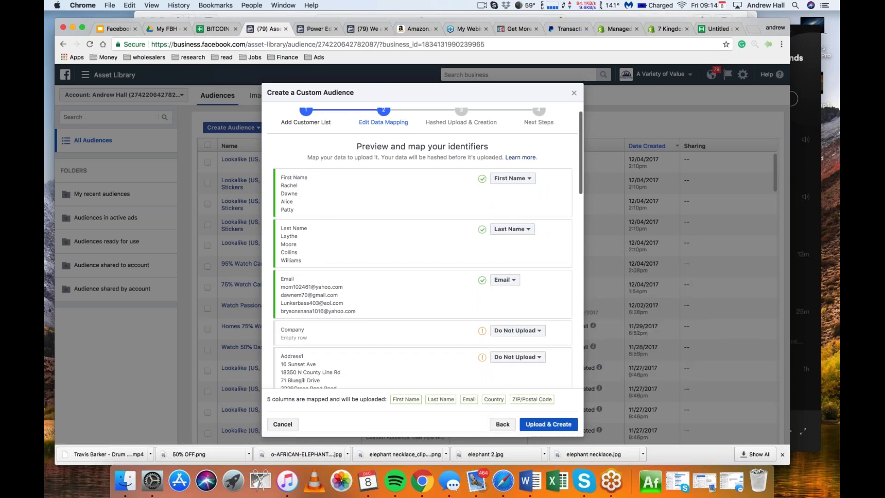
pyautogui.scroll(-10, 519, 296)
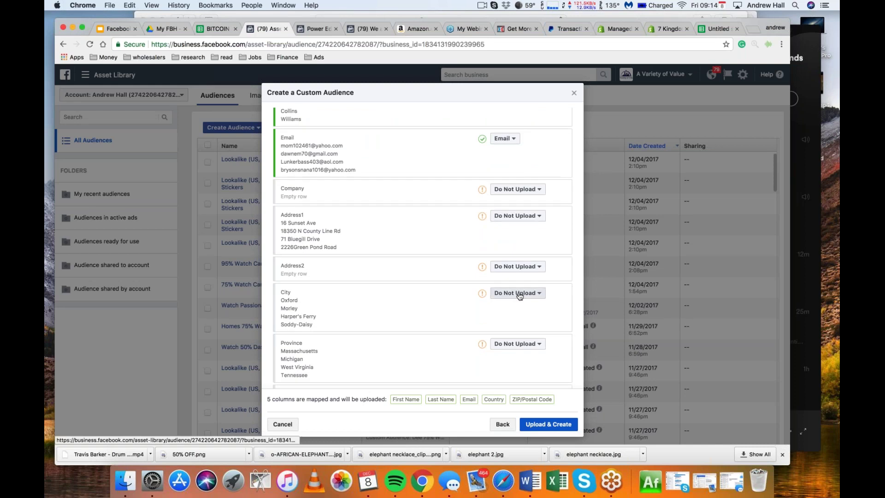
pyautogui.click(520, 295)
pyautogui.click(503, 190)
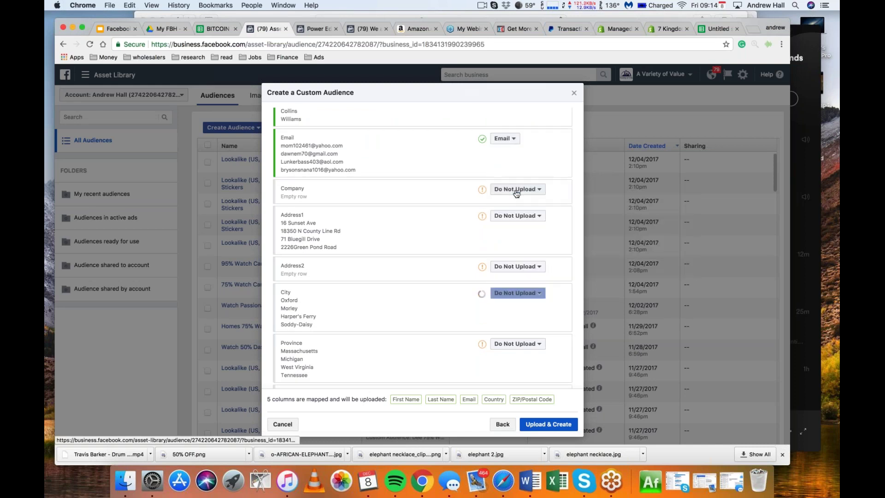
# Map Province as state/province, leave Province Code unmapped, and upload and create the audience
pyautogui.scroll(-6, 516, 259)
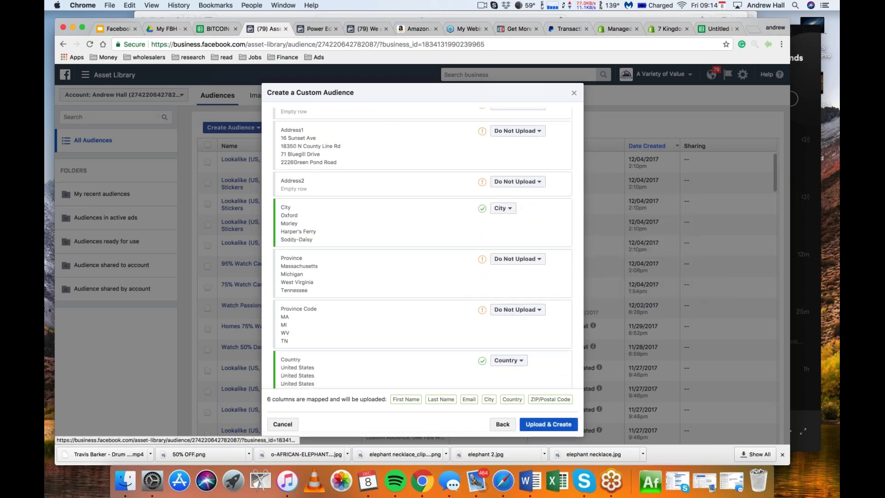
pyautogui.click(517, 258)
pyautogui.click(521, 166)
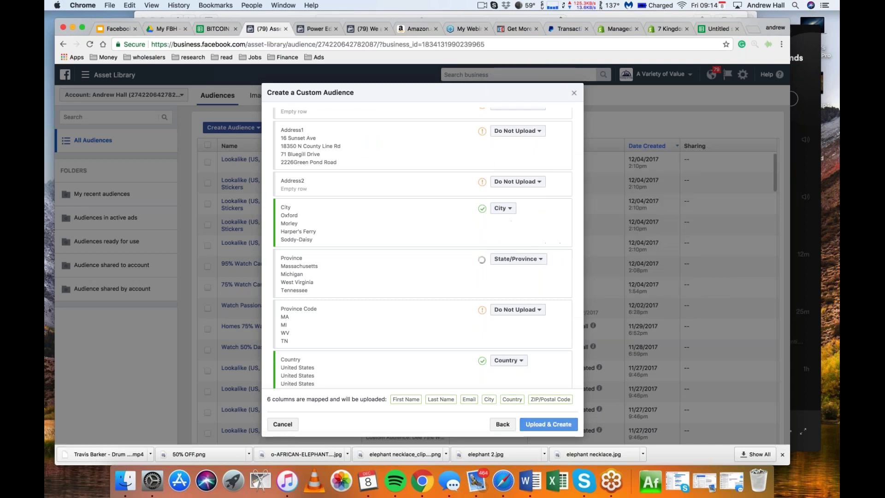
pyautogui.click(517, 310)
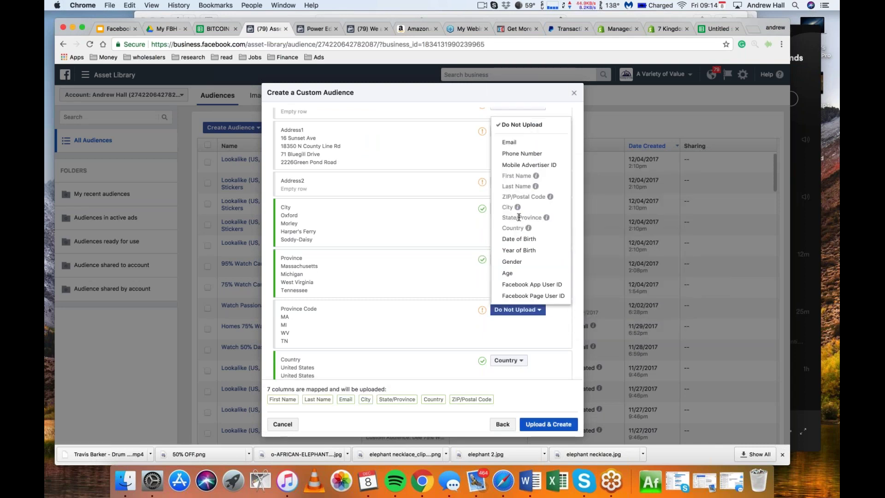
pyautogui.click(369, 267)
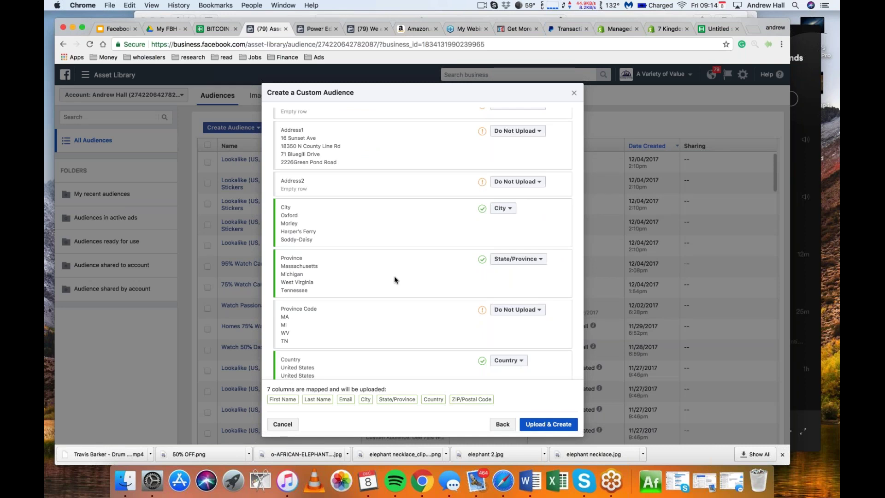
pyautogui.scroll(-10, 400, 293)
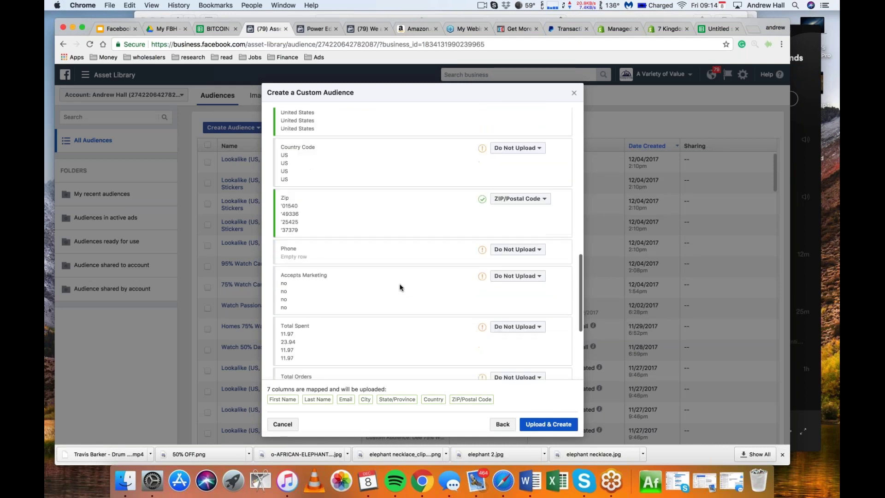
pyautogui.scroll(-5, 399, 287)
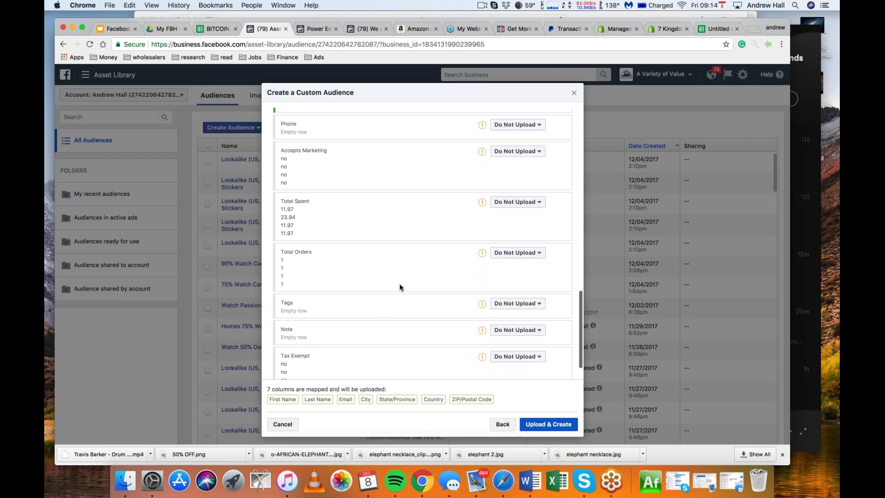
pyautogui.scroll(3, 400, 287)
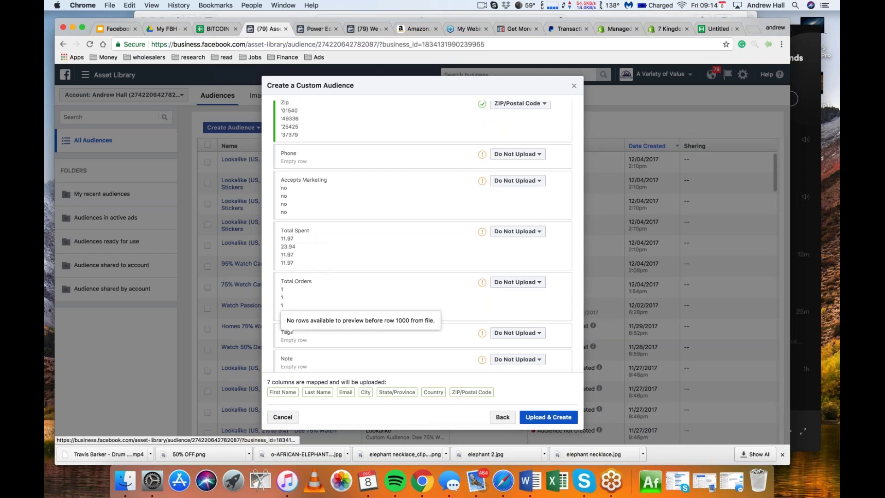
pyautogui.click(537, 417)
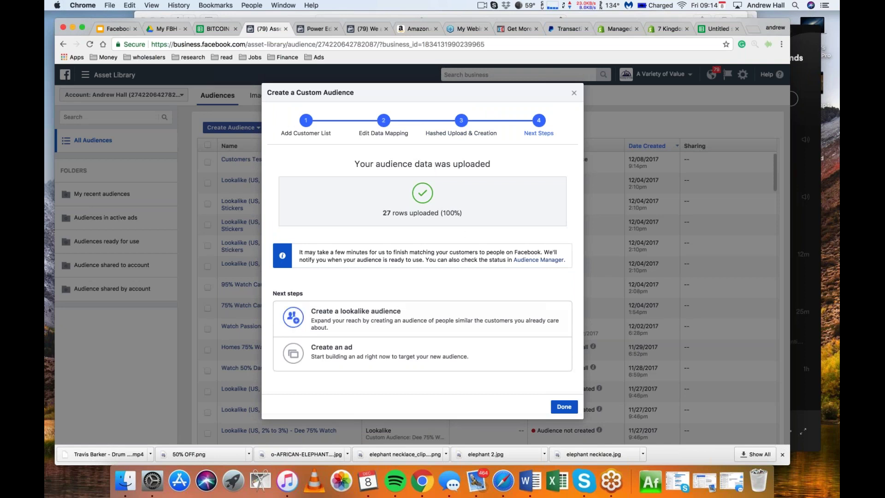
# Start a lookalike audience from Customers Test targeting United States
pyautogui.click(409, 326)
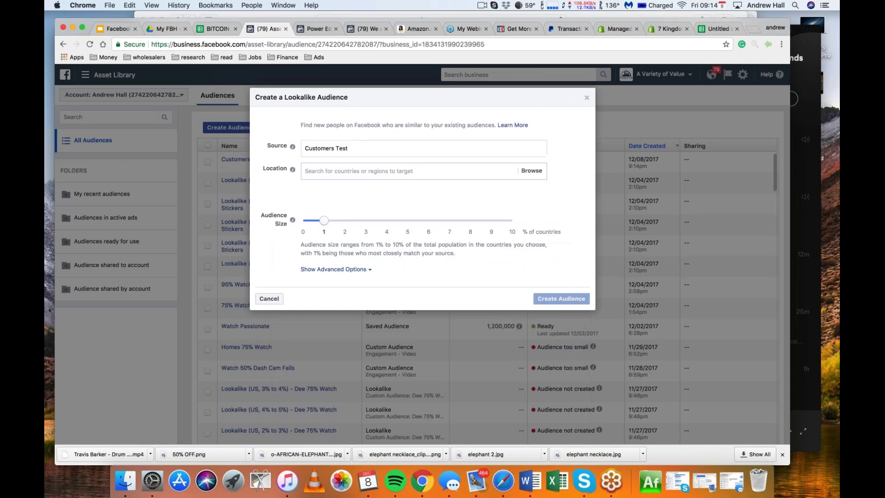
pyautogui.click(375, 175)
pyautogui.write('united states')
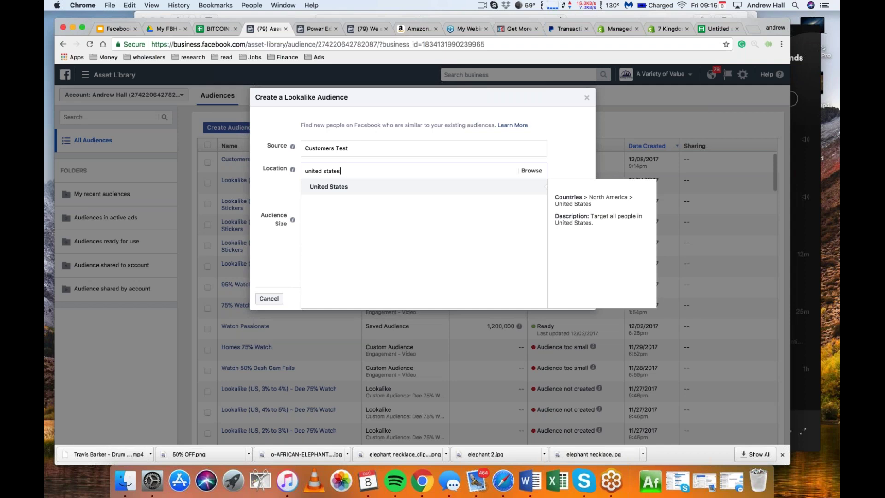
pyautogui.press('Return')
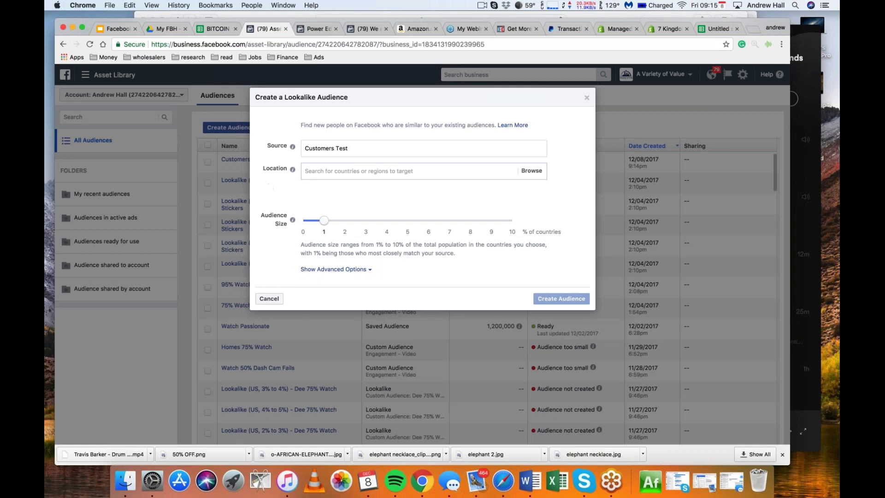
pyautogui.write('united')
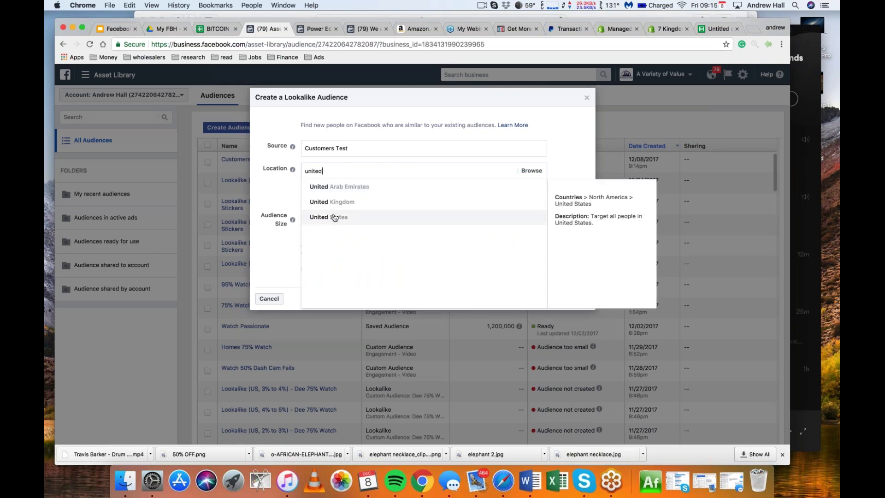
pyautogui.click(334, 217)
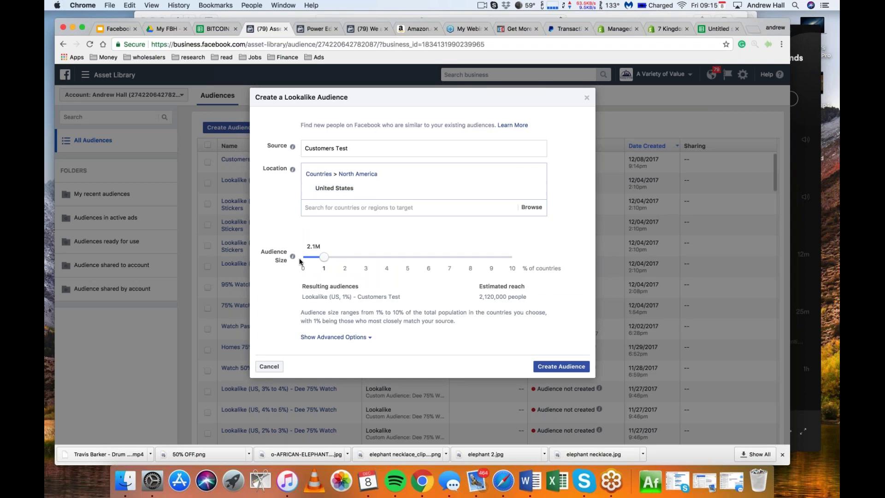
# Set the advanced options to create five lookalike audiences and create them
pyautogui.click(333, 337)
pyautogui.moveTo(408, 278); pyautogui.dragTo(364, 277)
pyautogui.click(310, 248)
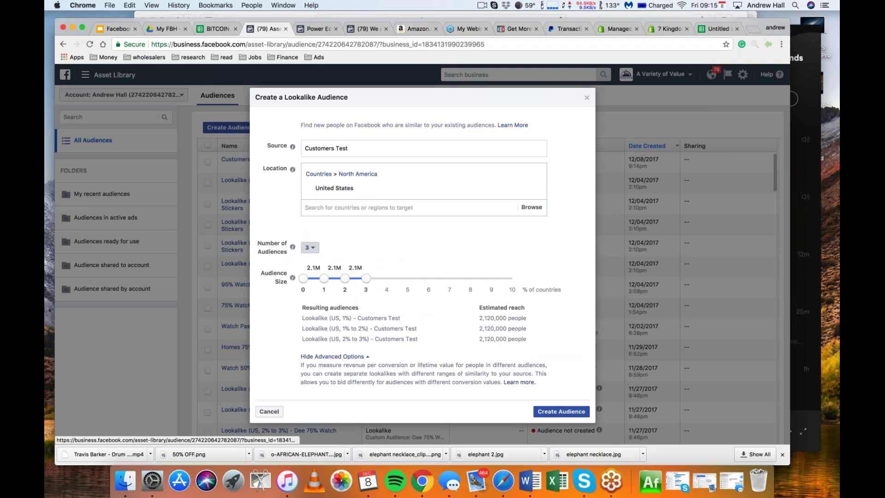
pyautogui.click(313, 308)
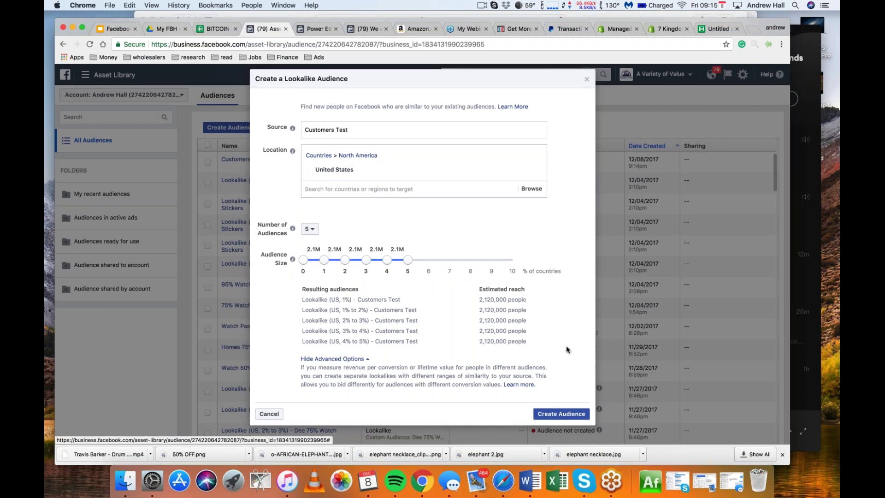
pyautogui.click(566, 415)
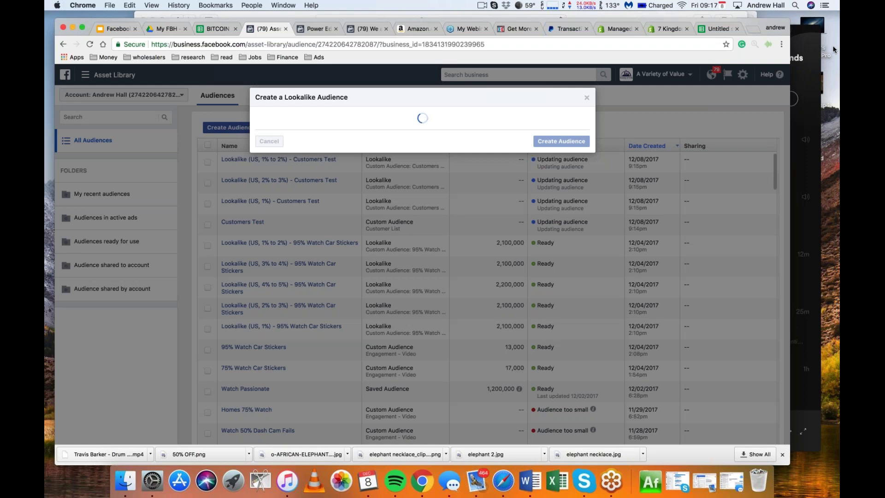
# Open the draft ad set PPE - Ecom Event - Influencers x Marketers Big 5 from Power Editor's Ad Sets list
pyautogui.click(319, 32)
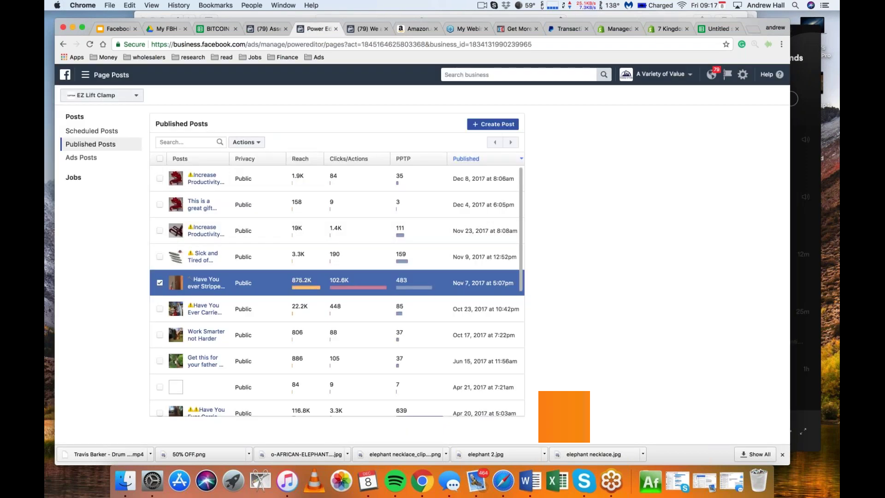
pyautogui.click(105, 76)
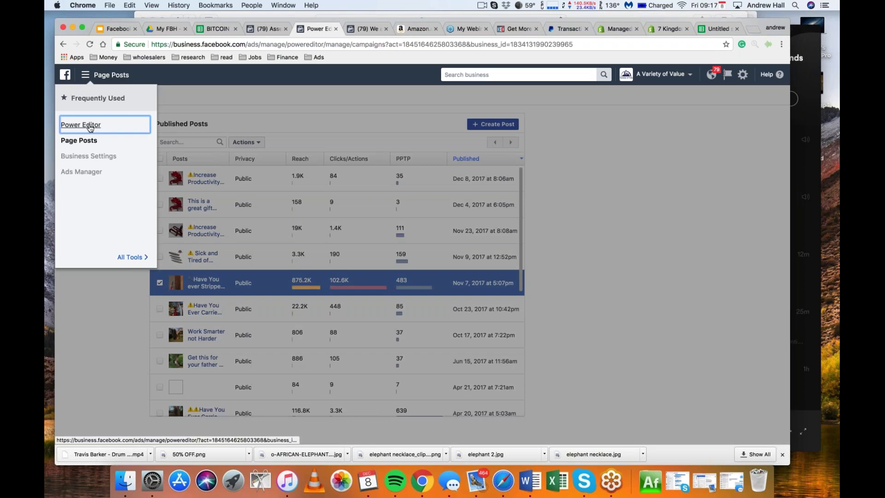
pyautogui.click(81, 124)
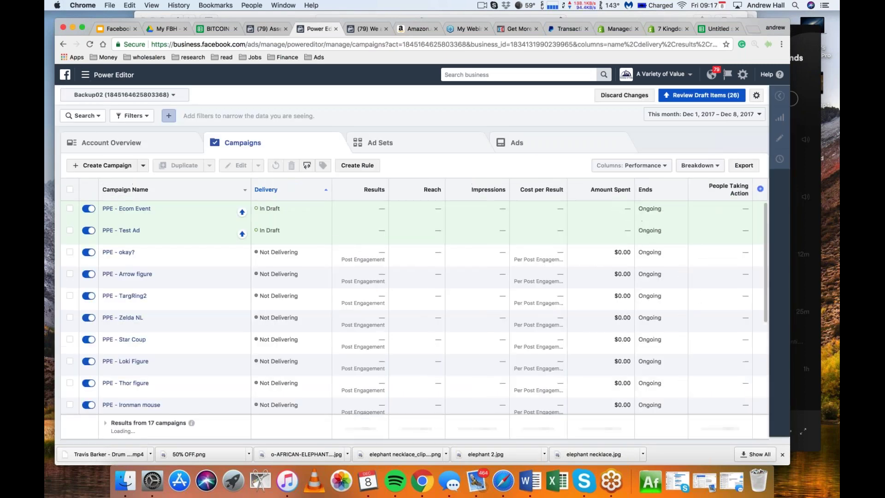
pyautogui.click(380, 142)
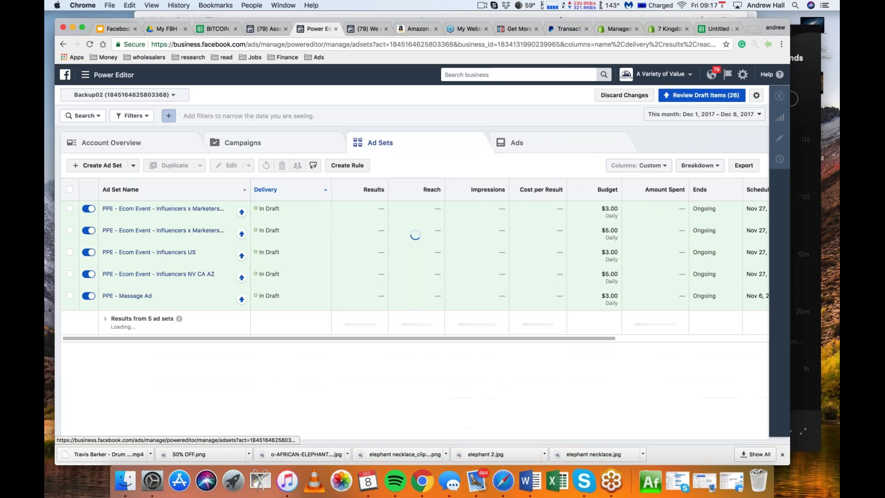
pyautogui.click(69, 208)
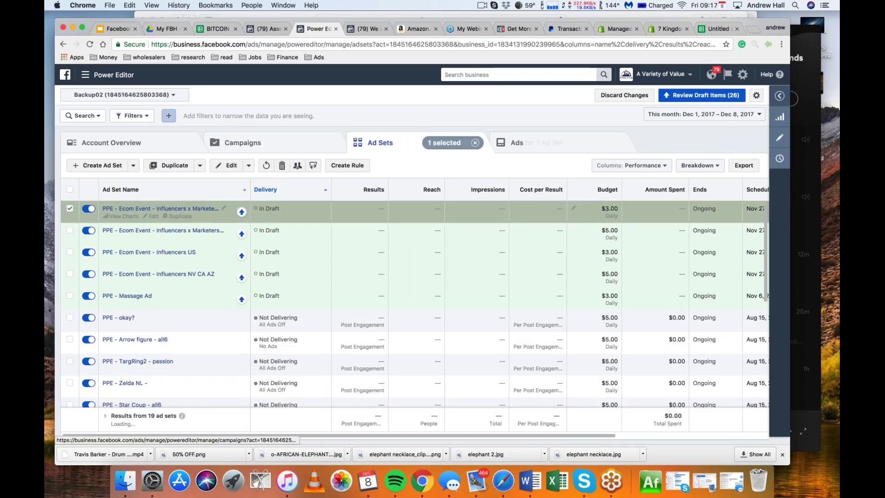
pyautogui.click(227, 165)
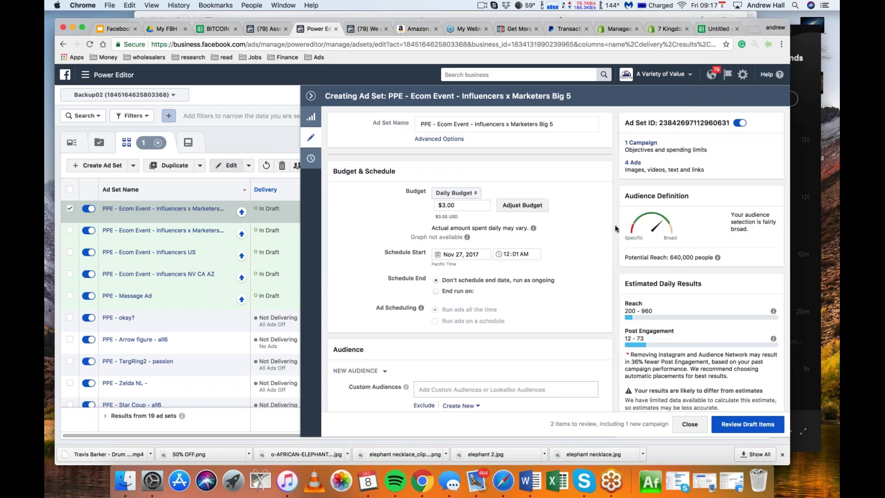
# Replace the UK, Canada, Ireland, New Zealand and Australia locations with United States
pyautogui.scroll(-6, 614, 222)
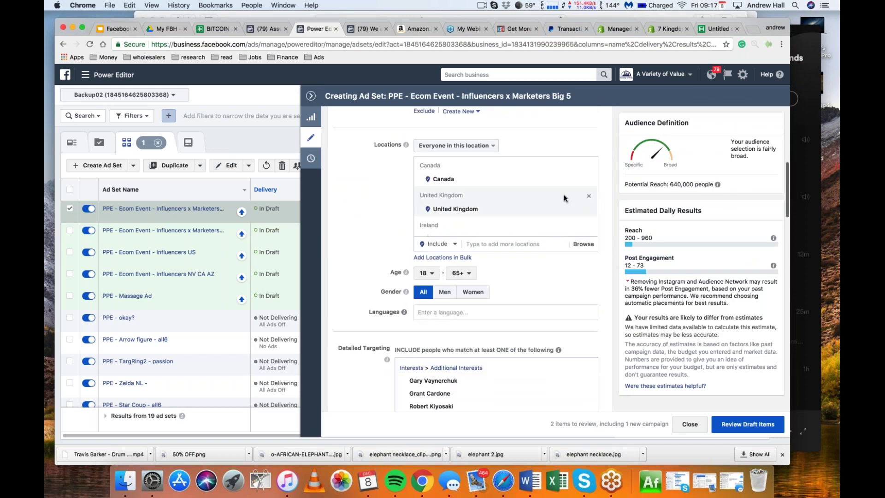
pyautogui.click(588, 196)
pyautogui.click(589, 166)
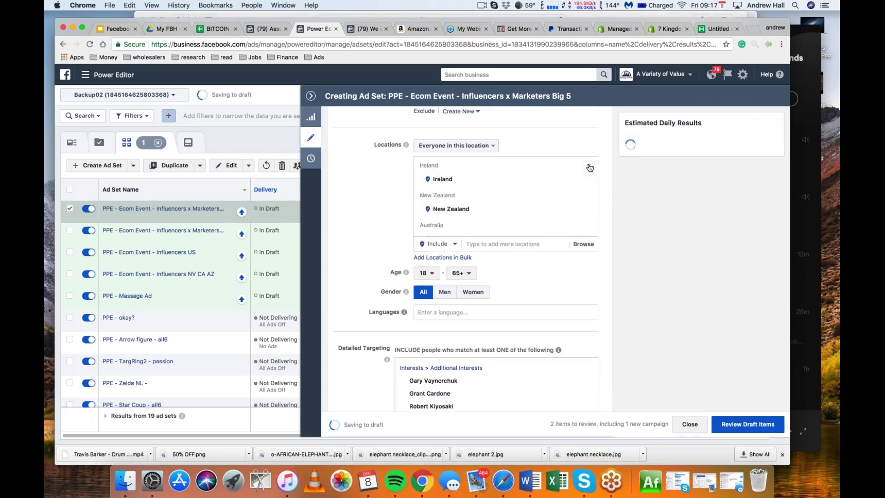
pyautogui.click(589, 167)
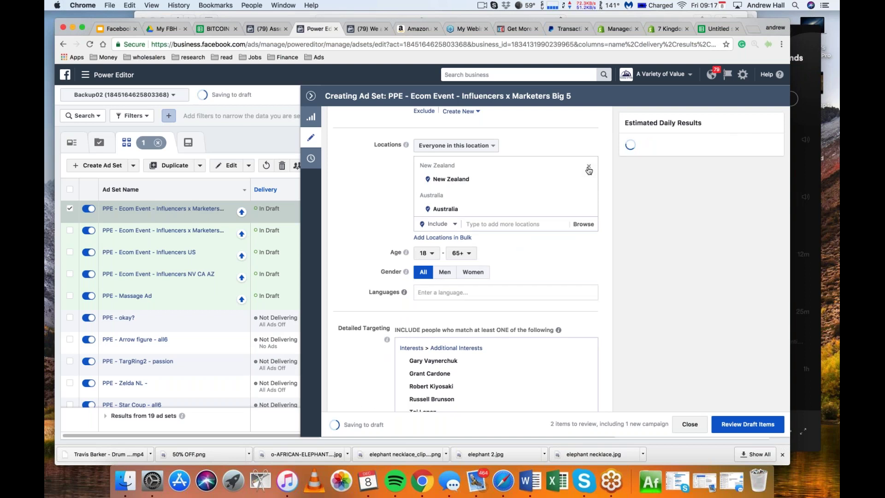
pyautogui.click(588, 168)
pyautogui.click(589, 167)
pyautogui.click(510, 162)
pyautogui.write('u')
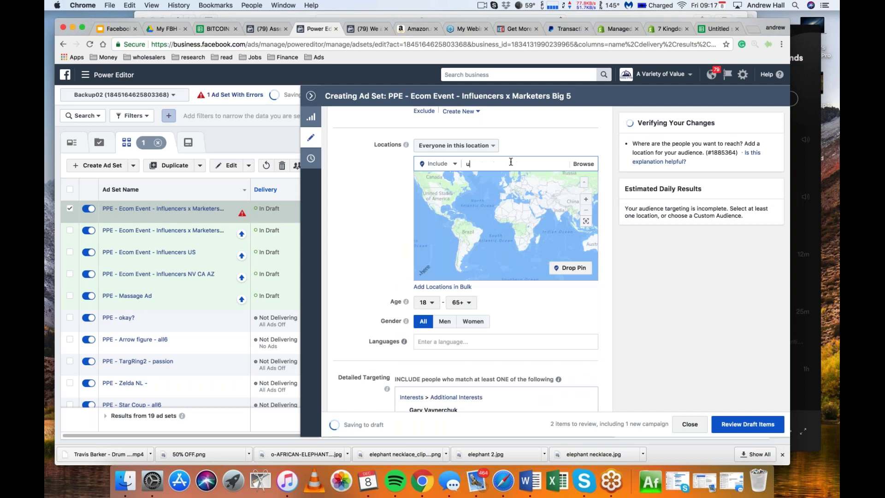
pyautogui.write('nited states')
pyautogui.click(490, 179)
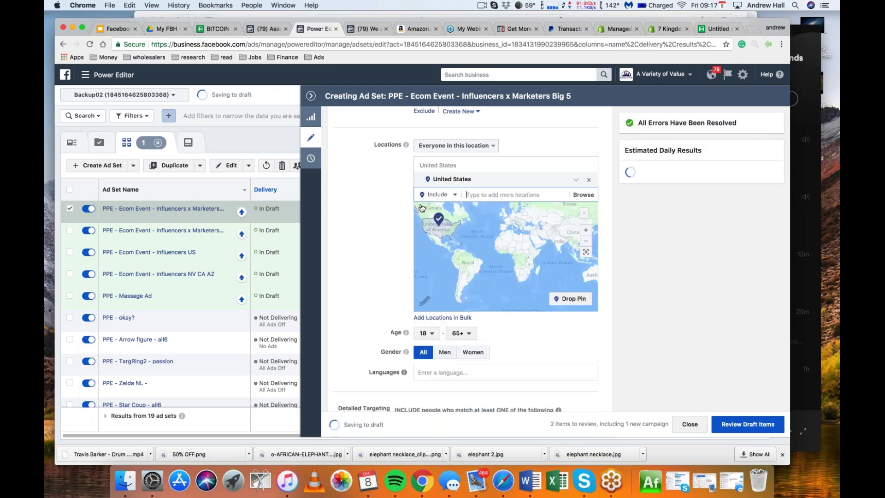
# Delete both detailed interest targeting groups and review the available custom audiences
pyautogui.scroll(-5, 599, 217)
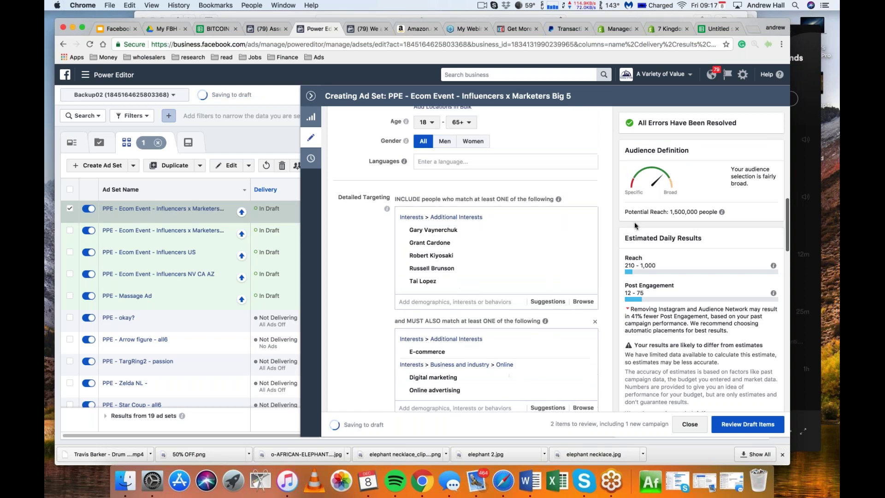
pyautogui.click(585, 217)
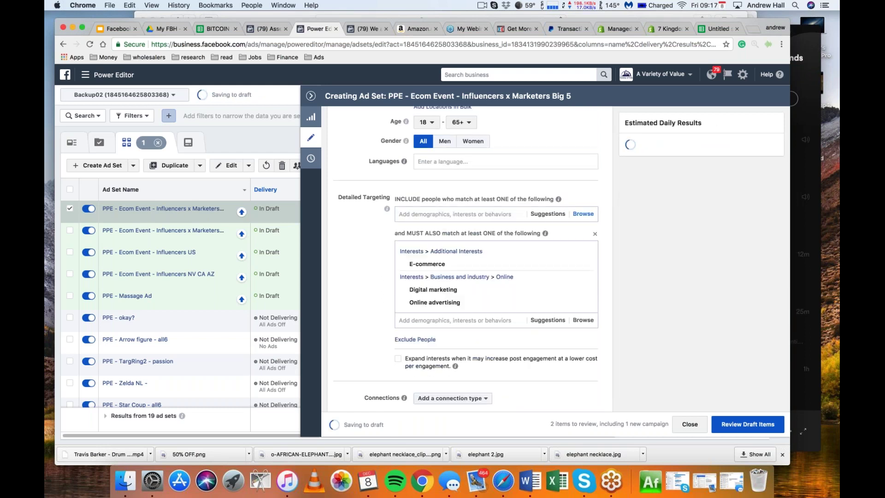
pyautogui.click(594, 239)
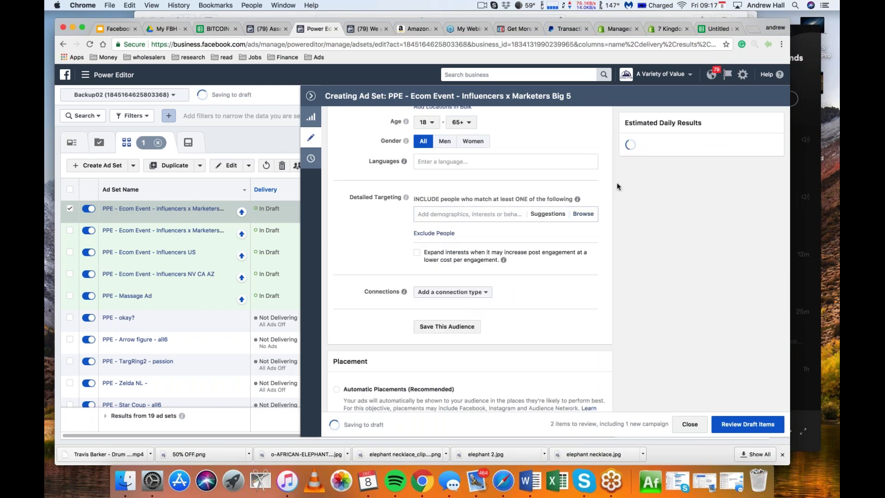
pyautogui.scroll(5, 616, 182)
pyautogui.scroll(1, 617, 182)
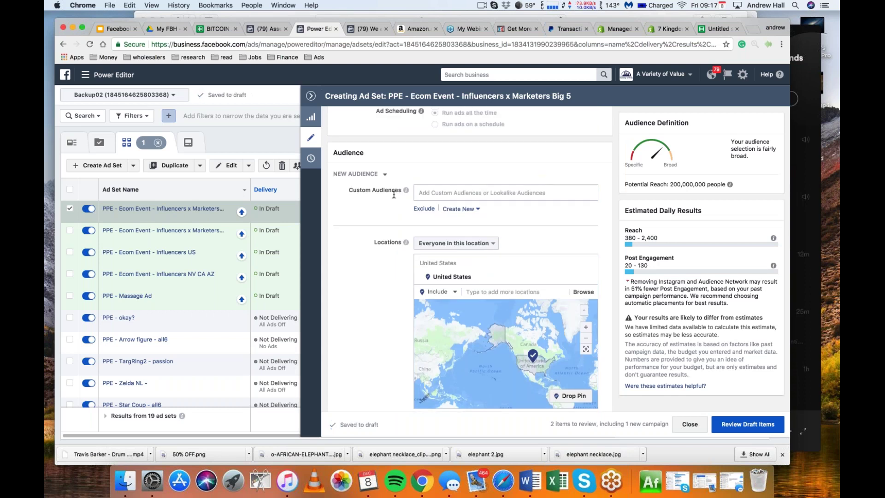
pyautogui.click(439, 192)
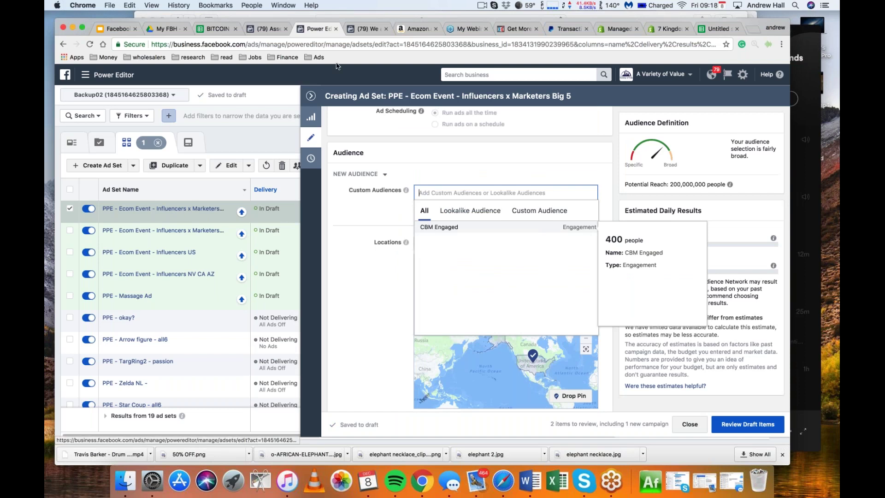
# After checking the lookalike in Asset Library, switch Power Editor to the other ad account
pyautogui.click(253, 27)
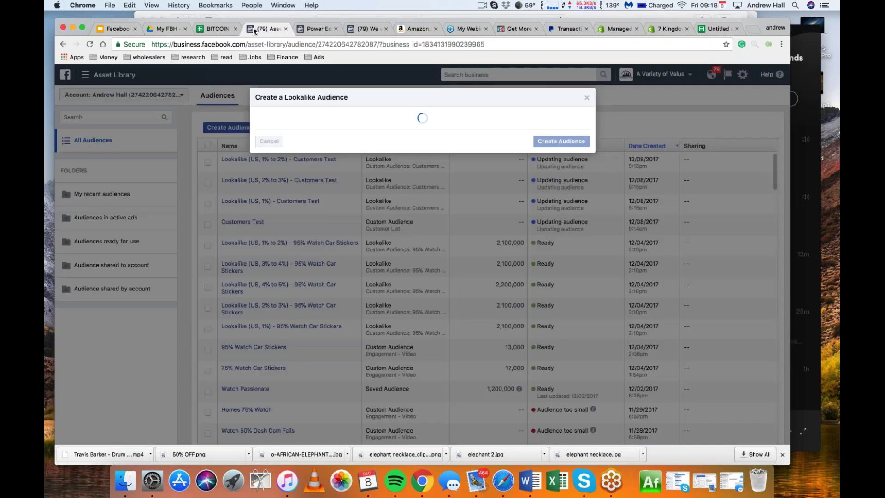
pyautogui.click(316, 32)
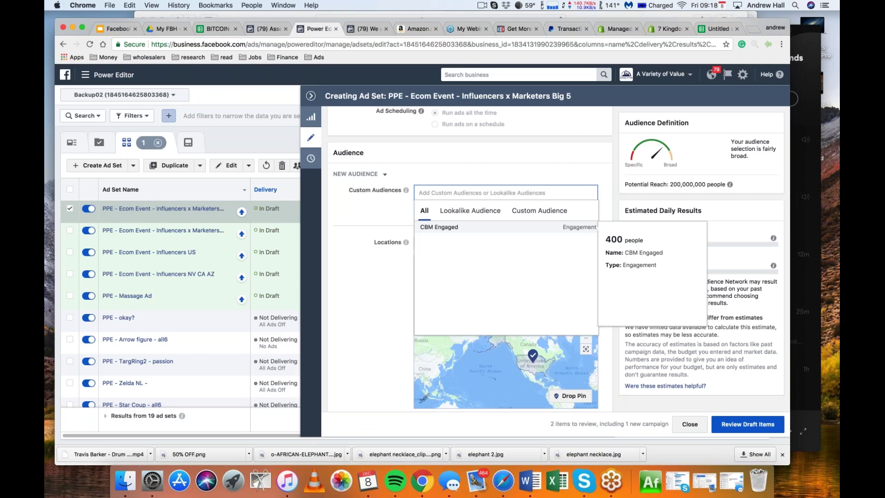
pyautogui.click(123, 95)
pyautogui.click(126, 256)
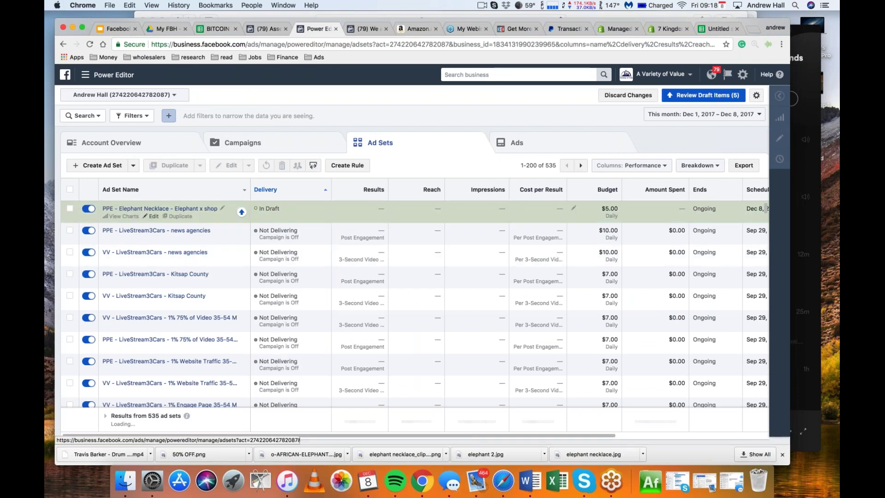
# Target the Elephant Necklace ad set at Lookalike (US, 1%) - Customers Test and drop its elephant interest group
pyautogui.click(154, 216)
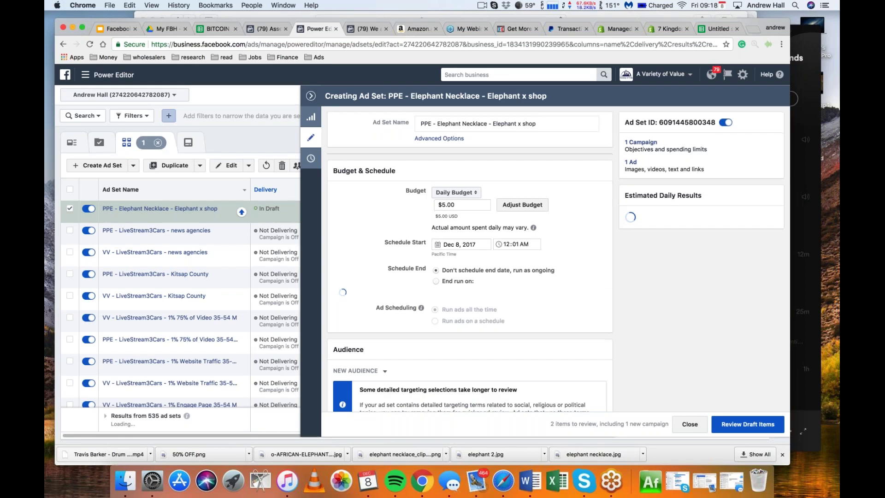
pyautogui.scroll(-4, 468, 258)
pyautogui.click(460, 270)
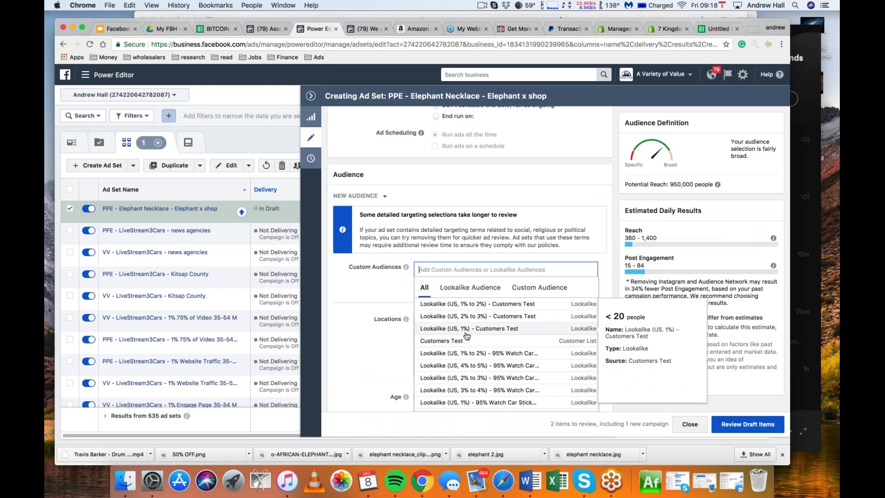
pyautogui.click(467, 328)
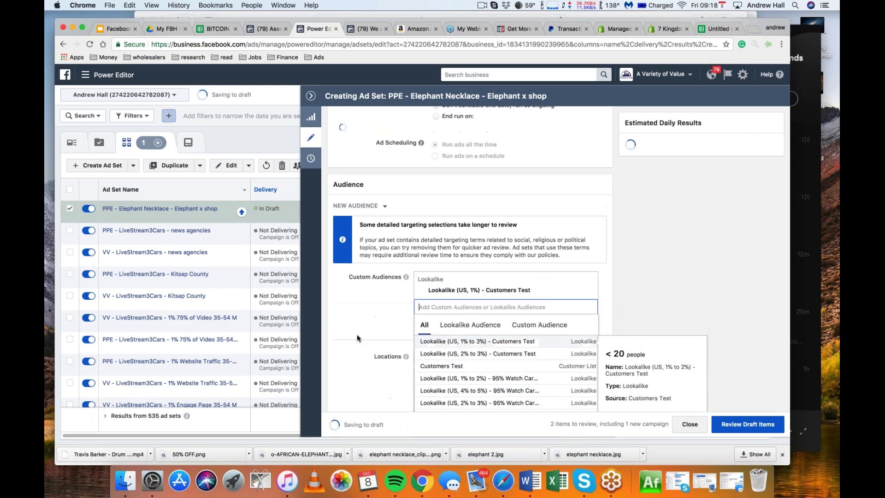
pyautogui.scroll(-3, 356, 334)
pyautogui.scroll(-2, 356, 334)
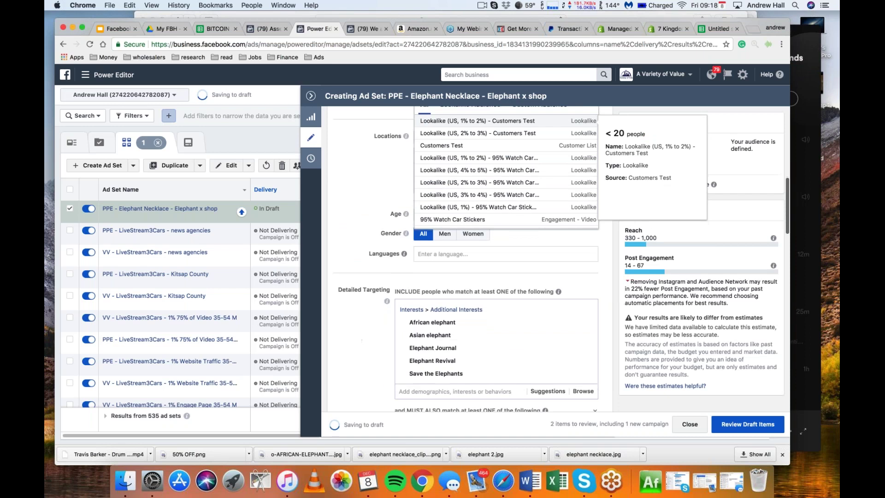
pyautogui.click(585, 312)
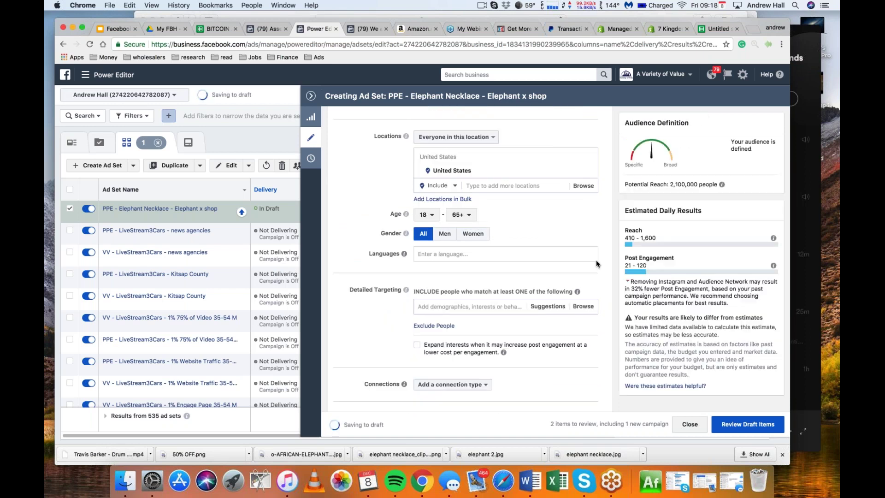
pyautogui.scroll(5, 603, 260)
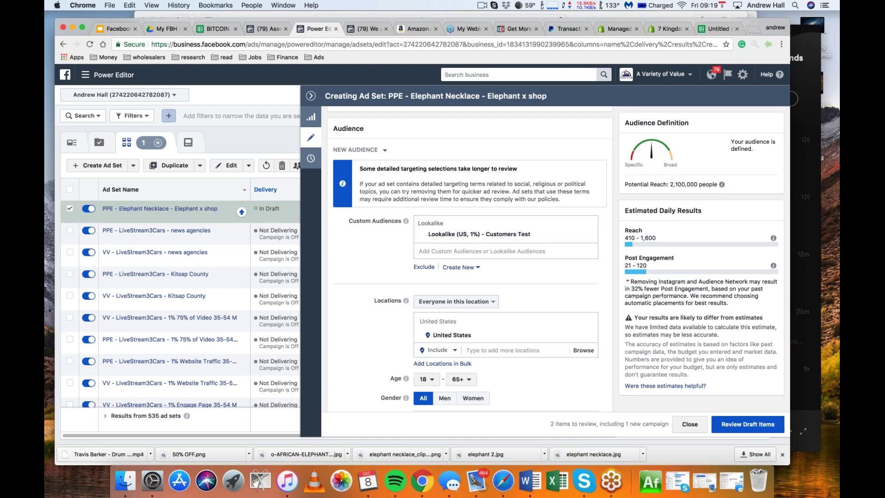
pyautogui.click(89, 76)
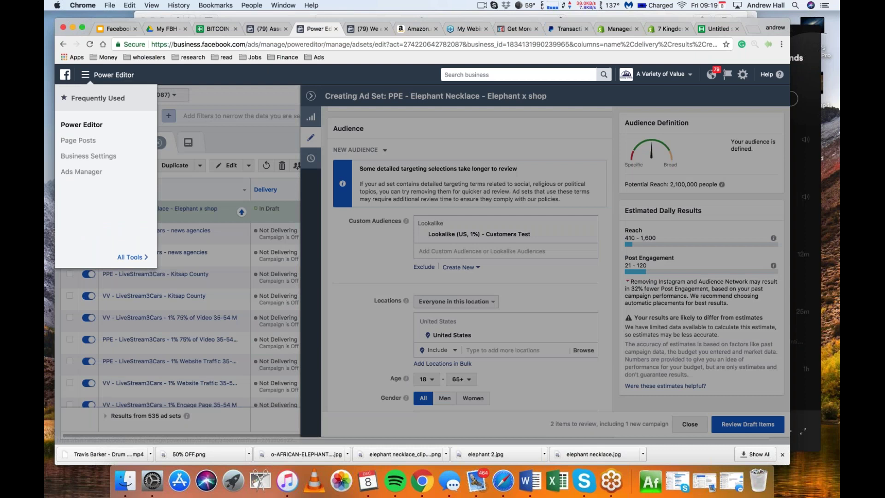
# Open Audience Insights starting with everyone on Facebook
pyautogui.click(357, 27)
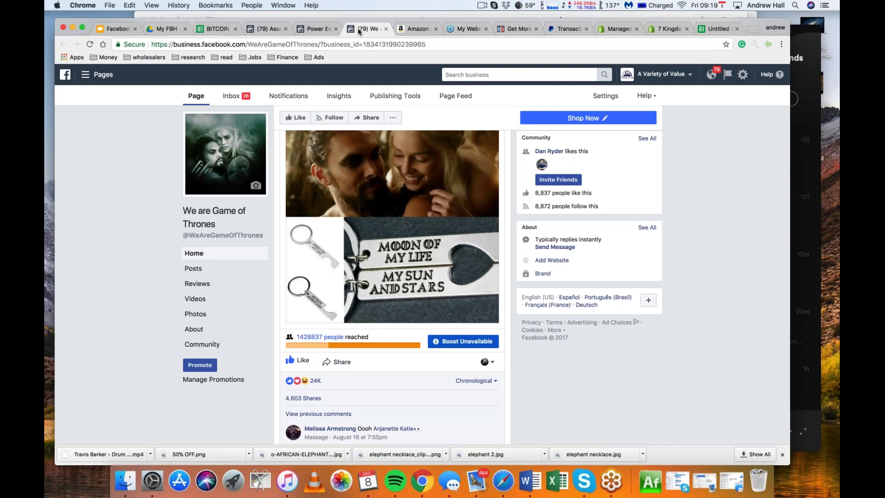
pyautogui.click(86, 75)
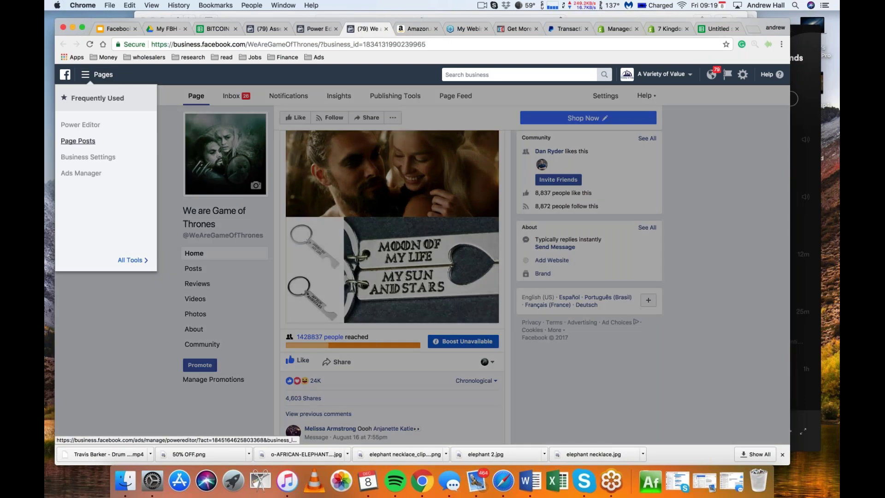
pyautogui.click(193, 125)
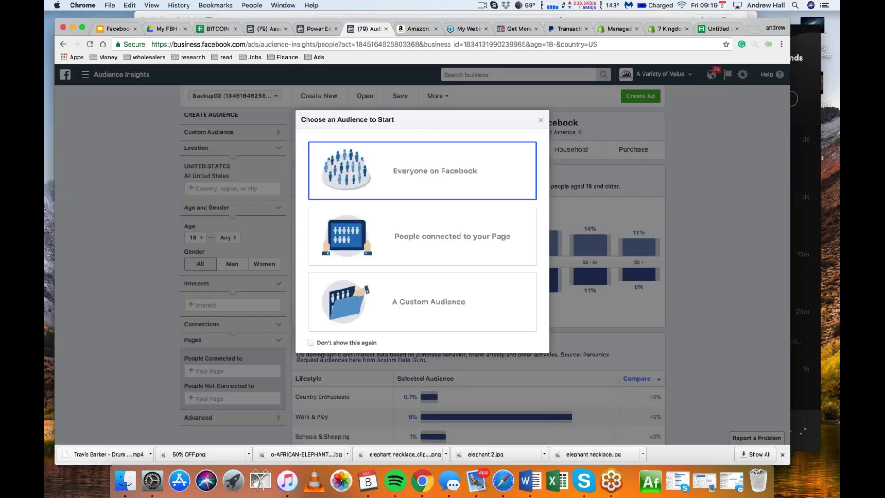
pyautogui.click(382, 173)
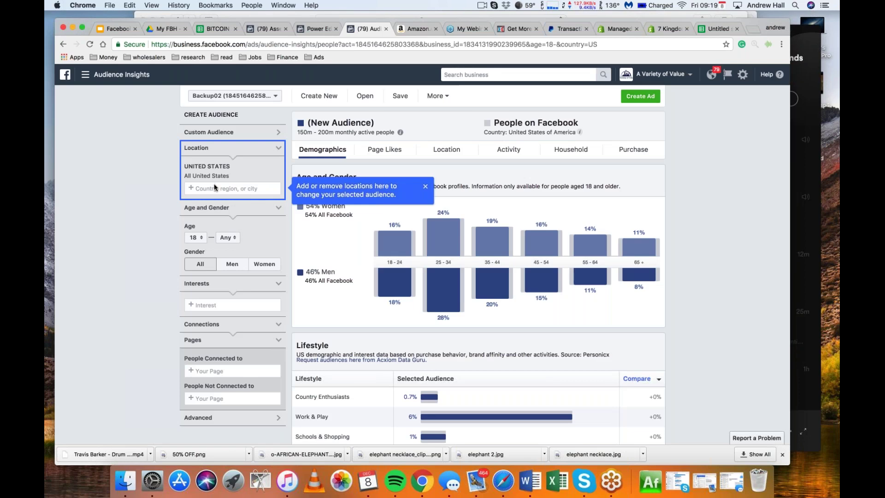
# Switch Audience Insights to the other ad account and list its saved audiences
pyautogui.click(233, 96)
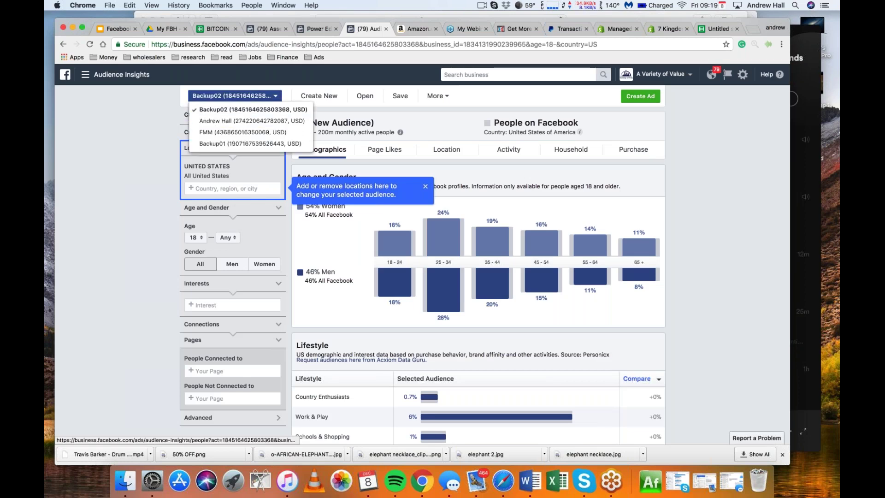
pyautogui.click(252, 121)
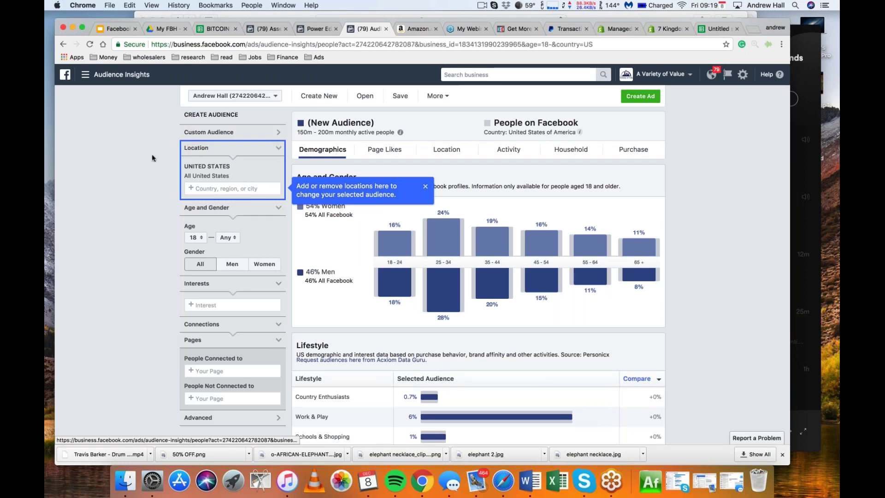
pyautogui.scroll(-2, 152, 158)
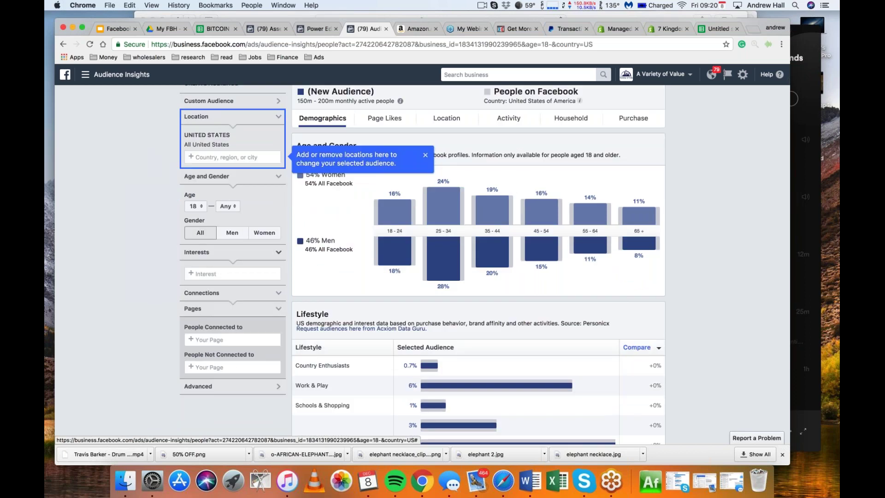
pyautogui.scroll(2, 137, 250)
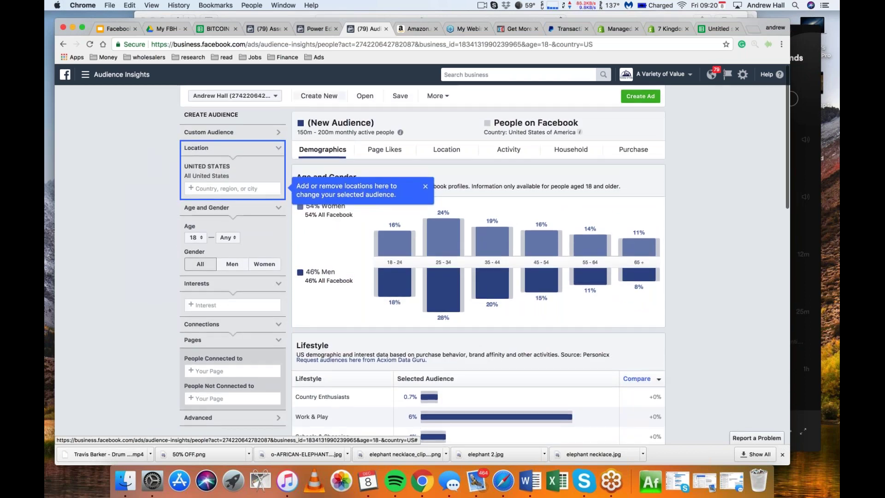
pyautogui.click(362, 98)
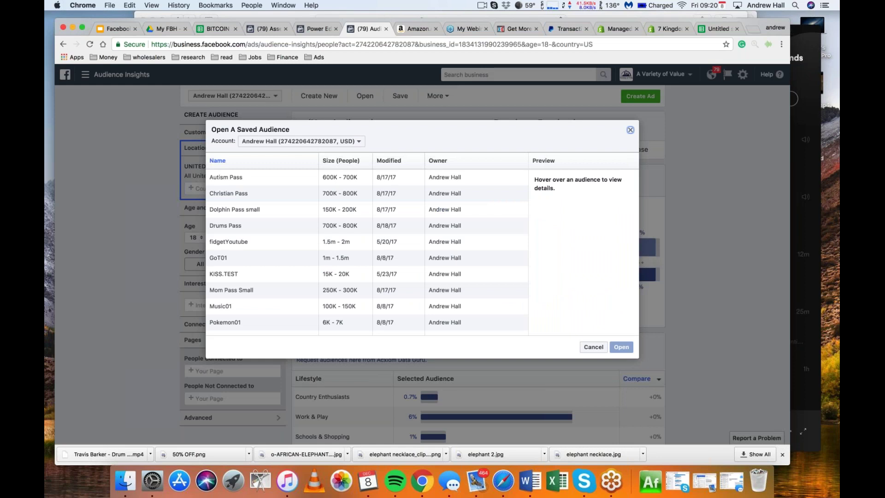
# Close the saved audiences list, open Custom Audience options, and check the lookalike in the ad set draft
pyautogui.press('Escape')
pyautogui.click(277, 132)
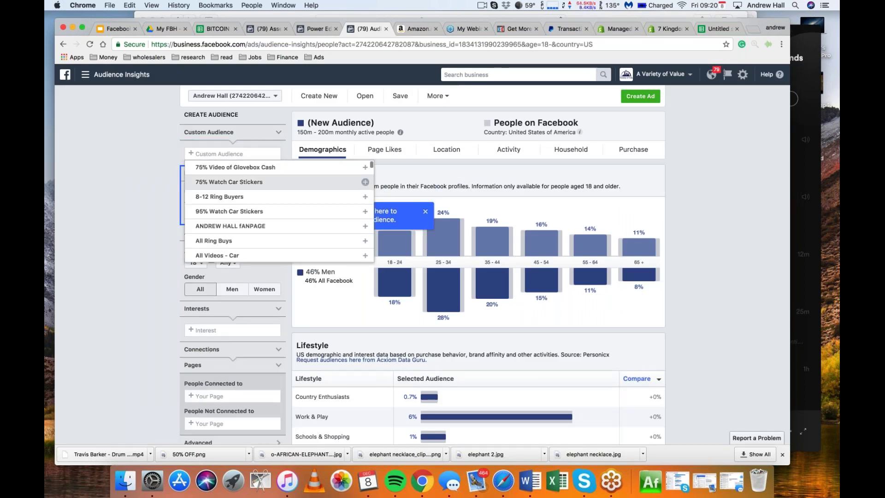
pyautogui.scroll(-4, 246, 214)
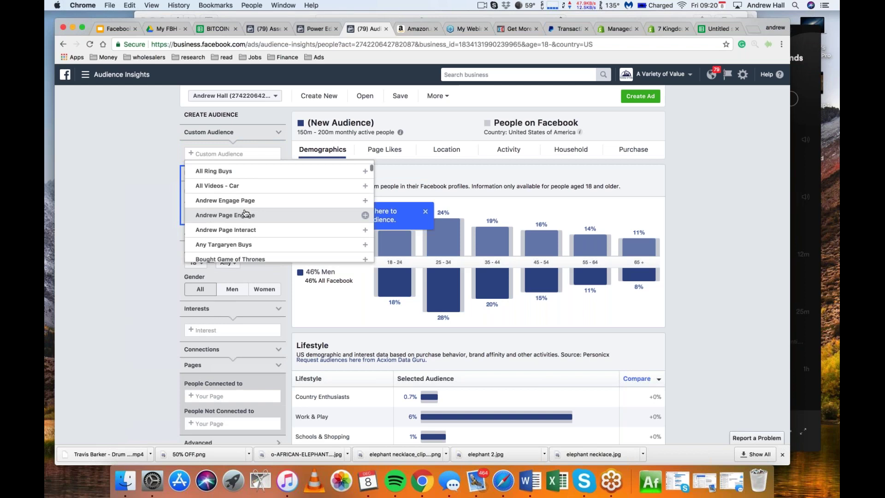
pyautogui.click(315, 28)
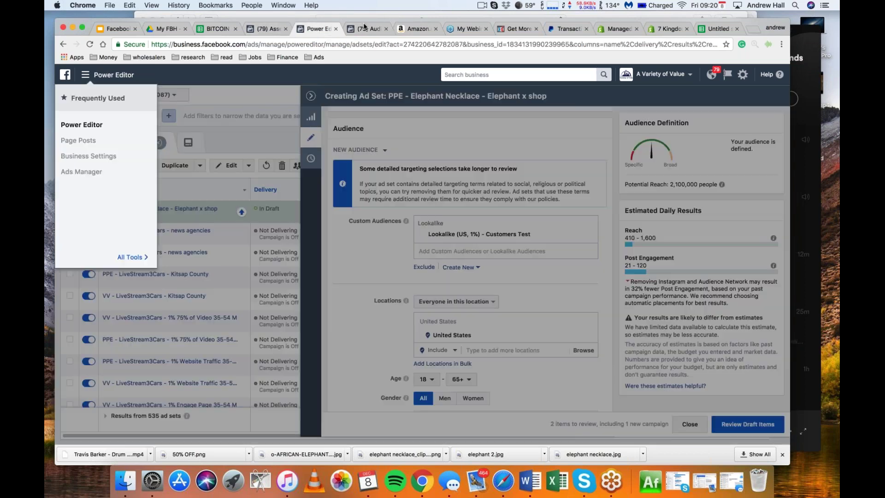
pyautogui.click(367, 28)
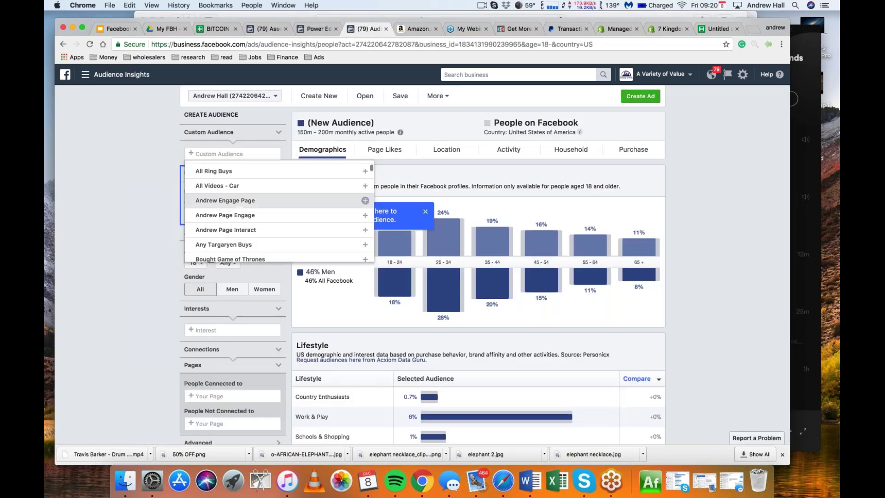
# Add FidgetLookalike and the fan page audience, then remove them and bring back the saved audiences list
pyautogui.scroll(-5, 277, 203)
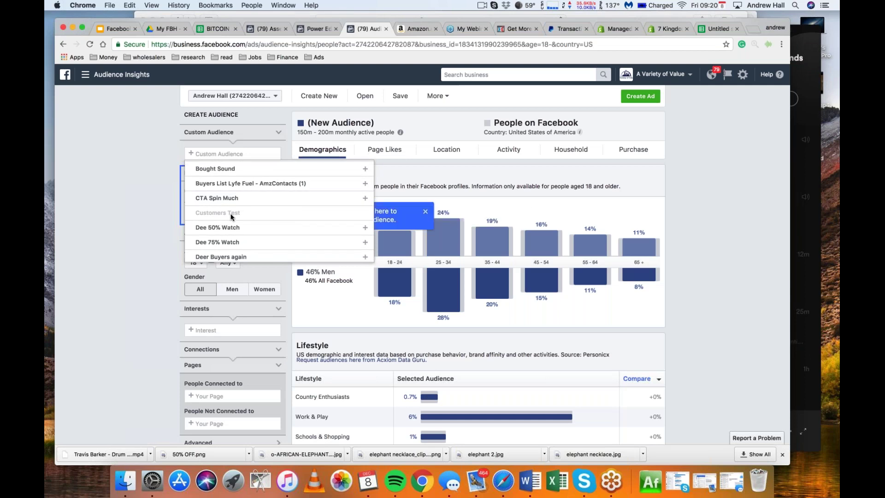
pyautogui.scroll(5, 273, 204)
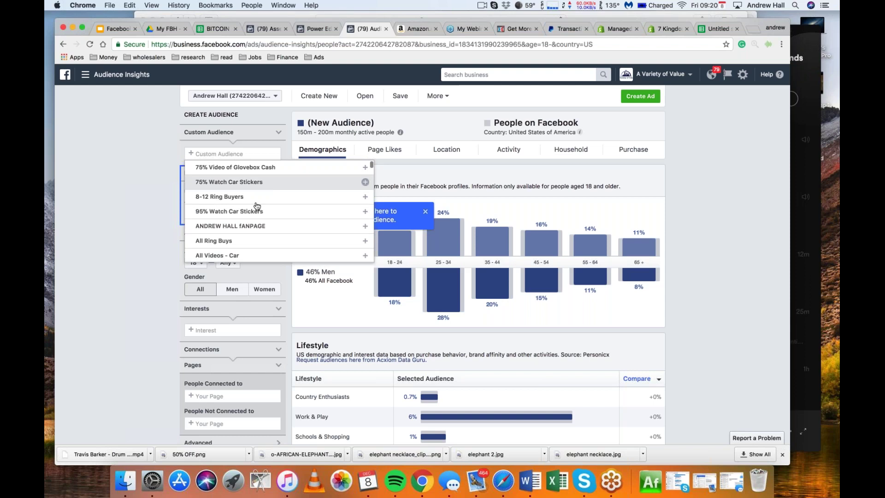
pyautogui.scroll(-6, 277, 212)
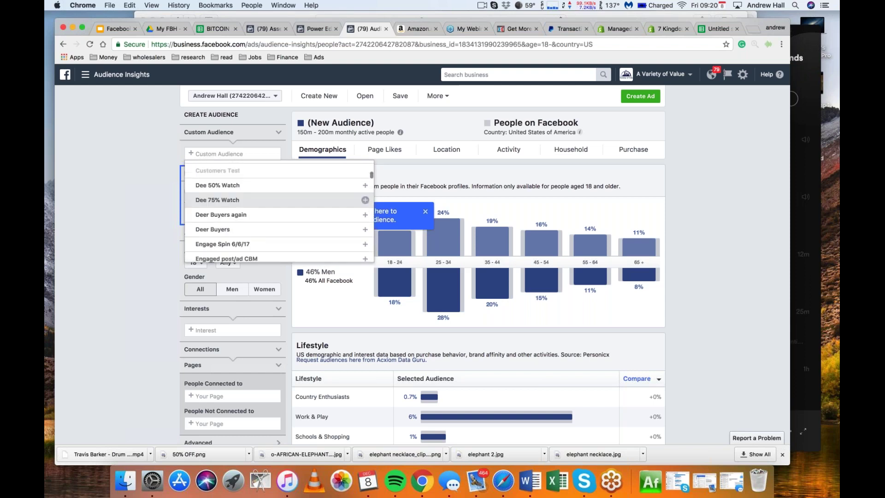
pyautogui.scroll(-5, 277, 212)
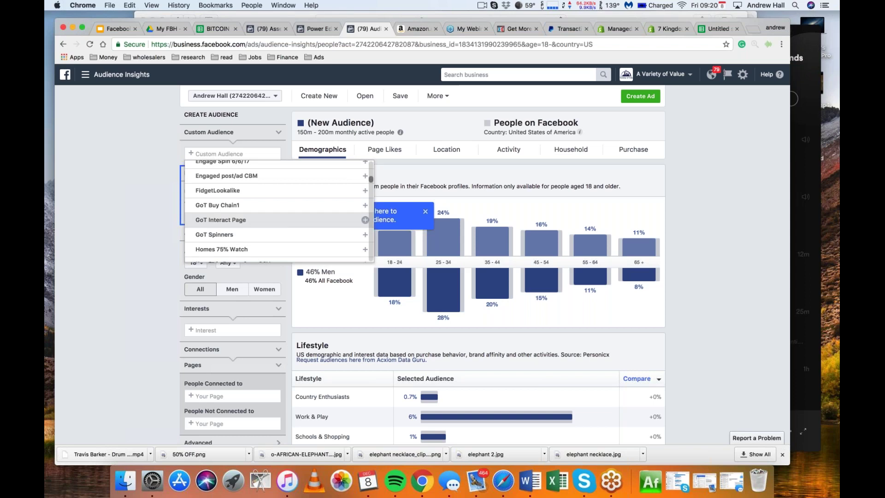
pyautogui.scroll(2, 339, 218)
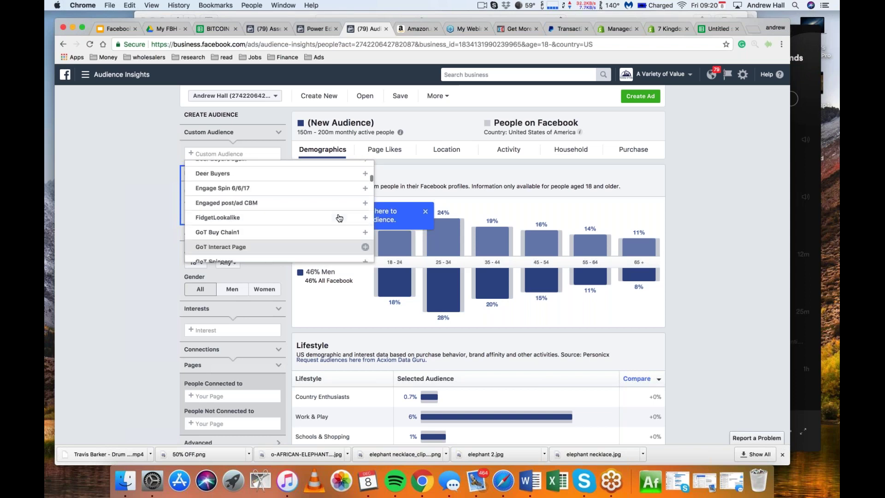
pyautogui.click(364, 218)
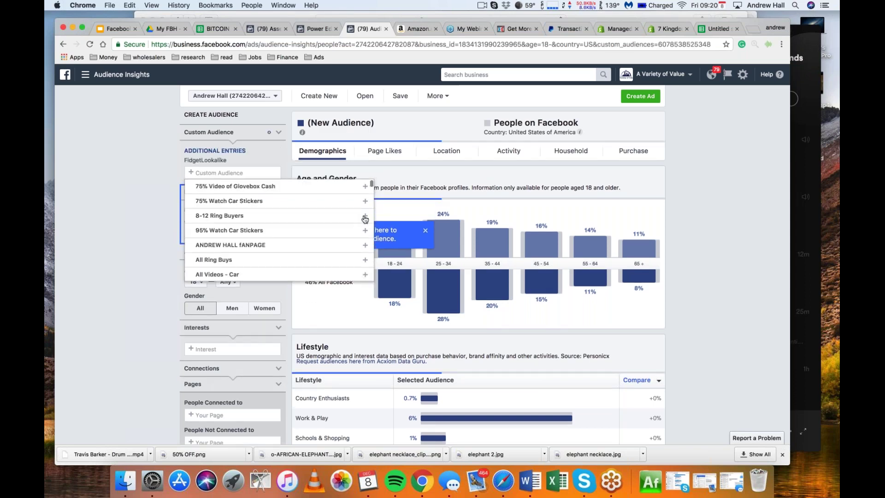
pyautogui.moveTo(236, 164)
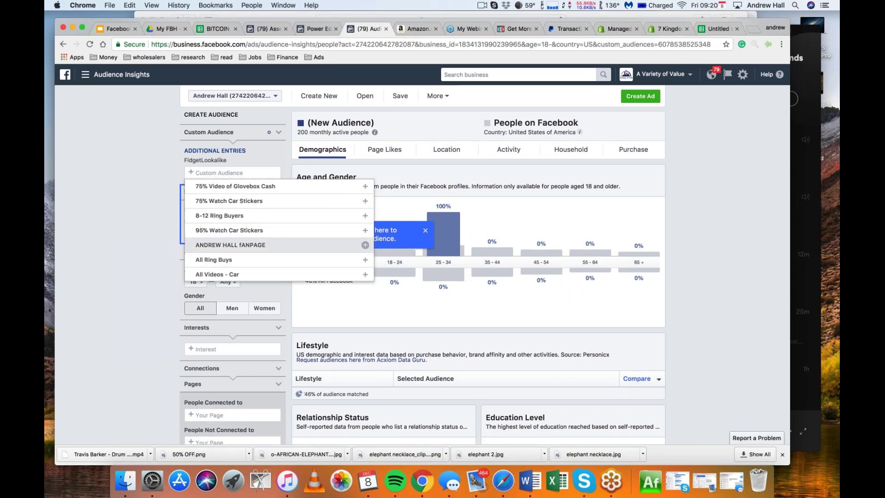
pyautogui.click(346, 246)
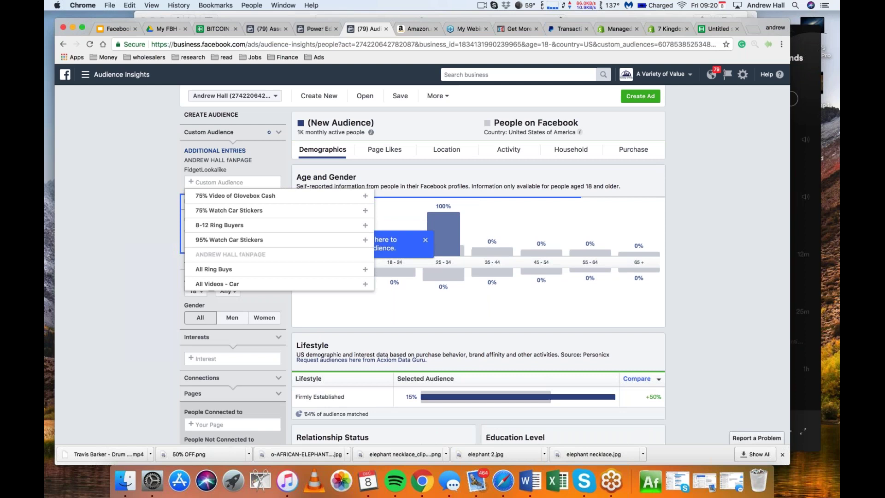
pyautogui.moveTo(186, 163)
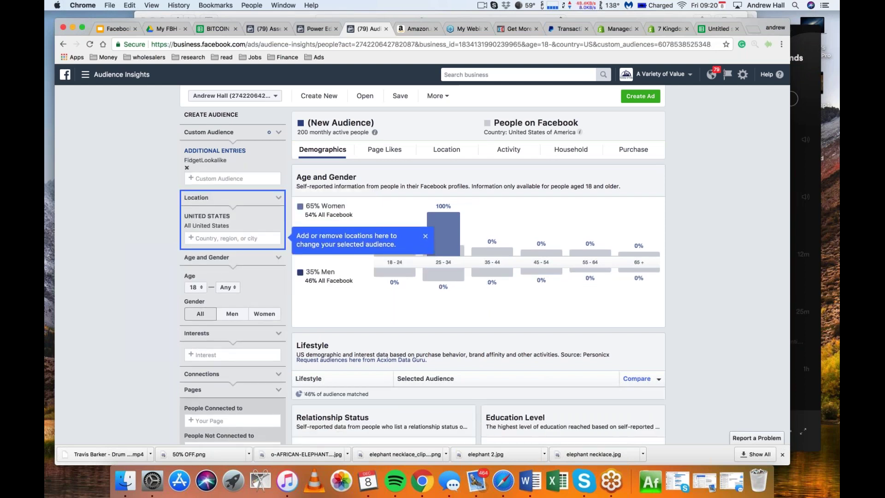
pyautogui.click(186, 167)
pyautogui.scroll(-3, 147, 197)
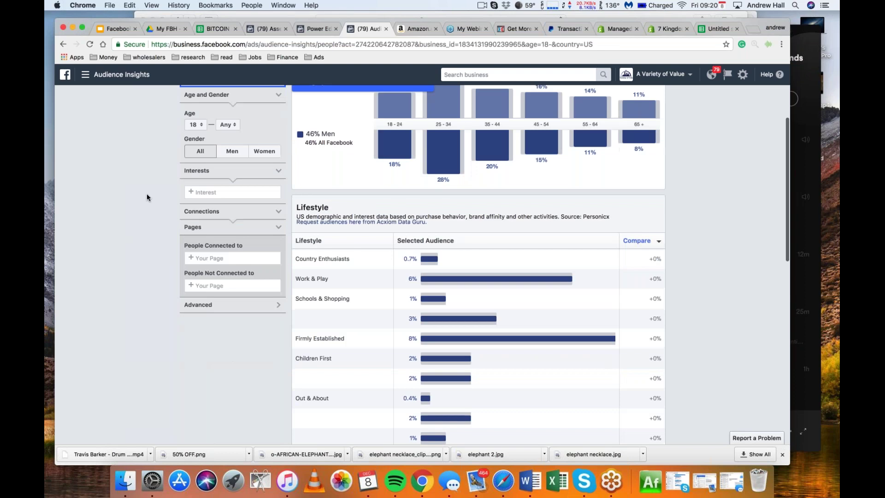
pyautogui.scroll(3, 147, 198)
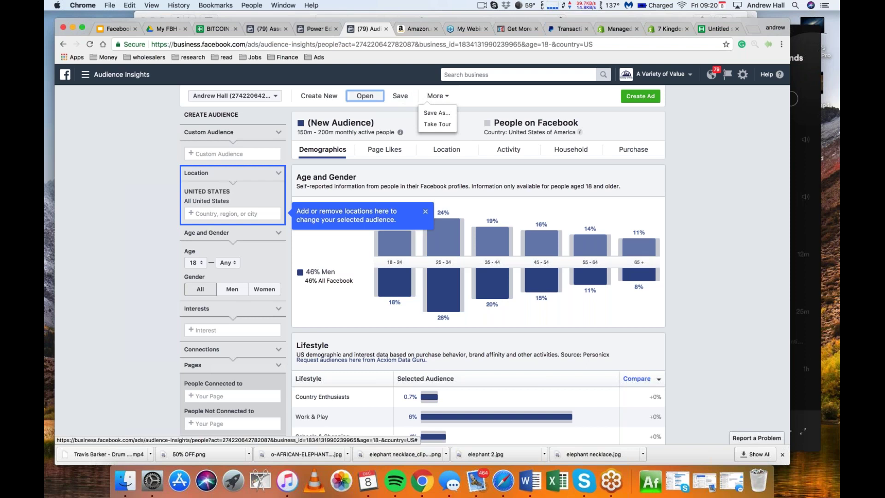
pyautogui.click(364, 96)
# Close the saved audiences list and expand the Custom Audience filter and advanced targeting categories
pyautogui.moveTo(258, 241)
pyautogui.scroll(-5, 366, 252)
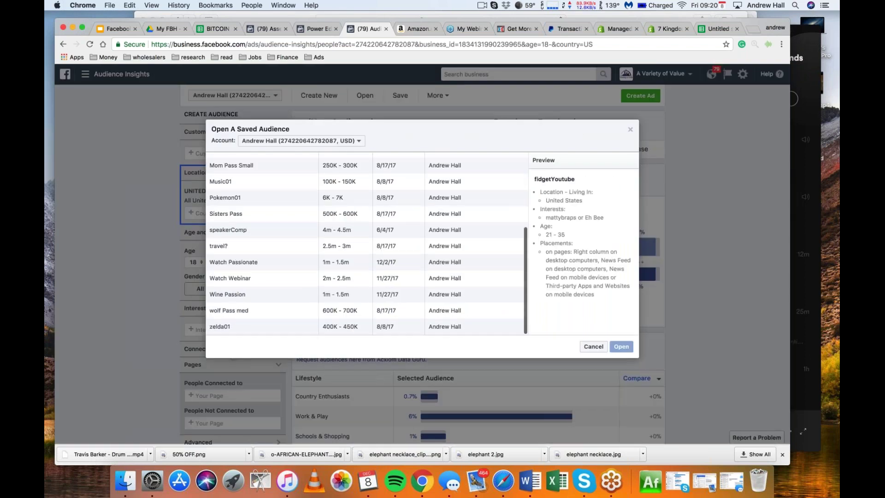
pyautogui.scroll(5, 366, 251)
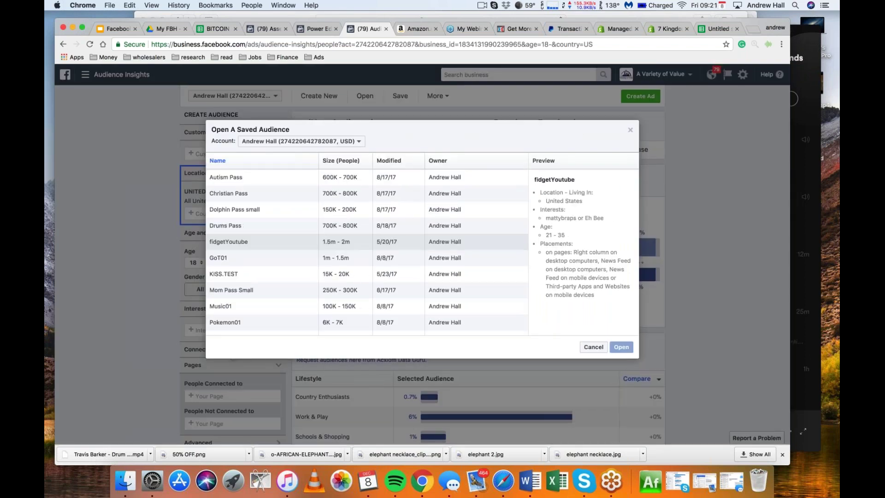
pyautogui.click(142, 217)
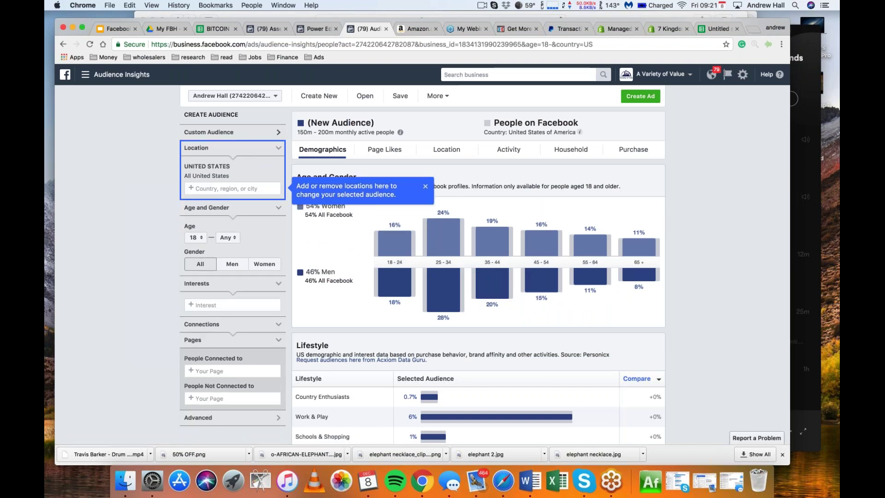
pyautogui.click(215, 133)
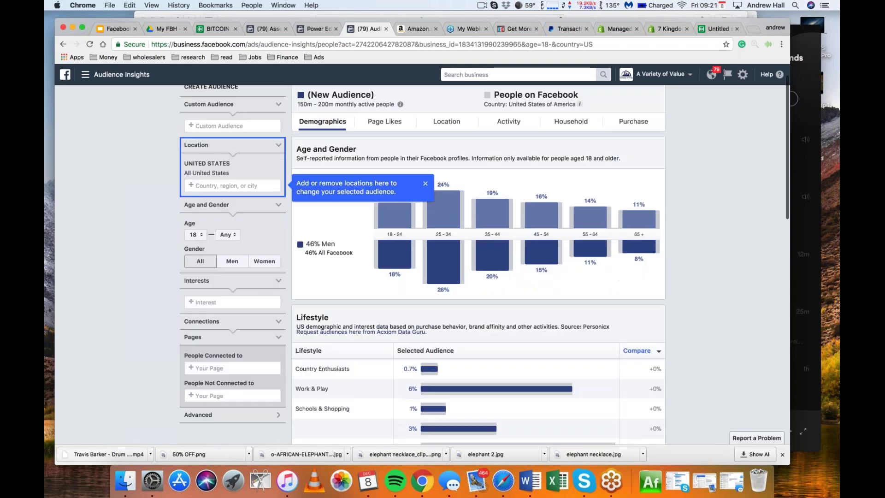
pyautogui.scroll(-3, 484, 260)
pyautogui.scroll(2, 259, 259)
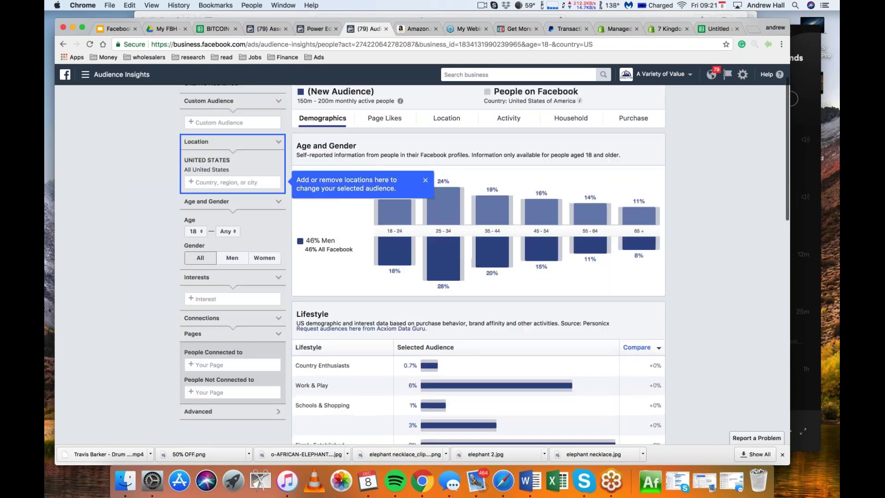
pyautogui.scroll(-5, 259, 259)
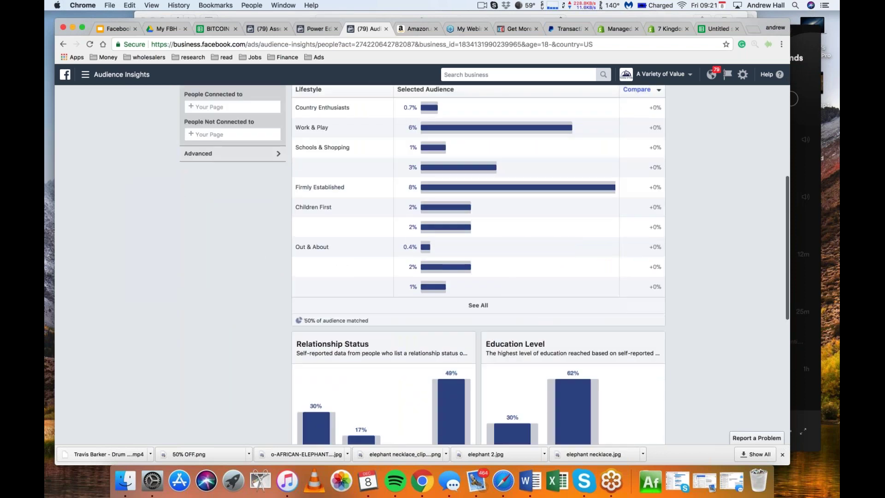
pyautogui.click(270, 156)
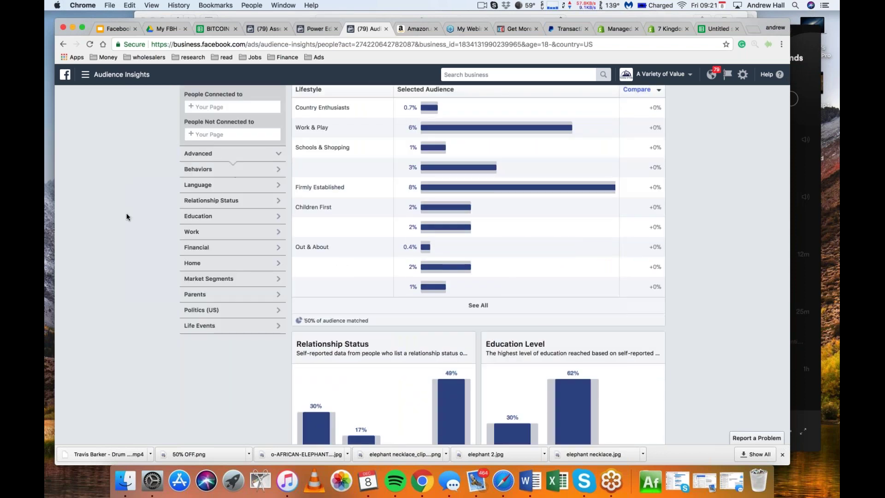
# Dismiss the Custom Audience suggestions and switch back to the Power Editor ad set draft with Ctrl+Shift+Tab
pyautogui.scroll(10, 126, 213)
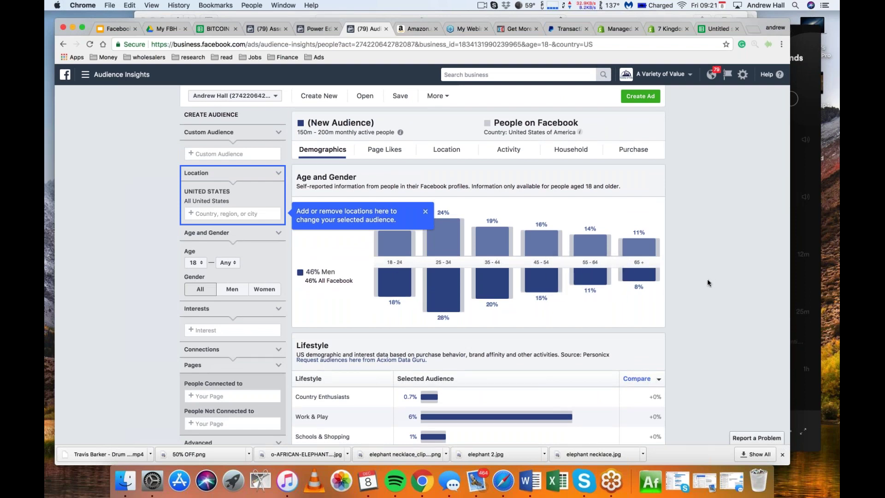
pyautogui.scroll(-2, 277, 130)
pyautogui.click(276, 130)
pyautogui.click(221, 154)
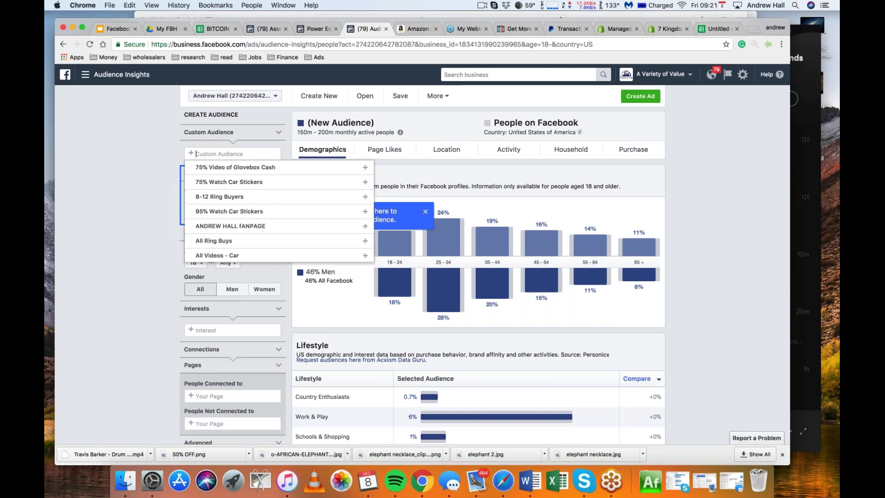
pyautogui.press('Escape')
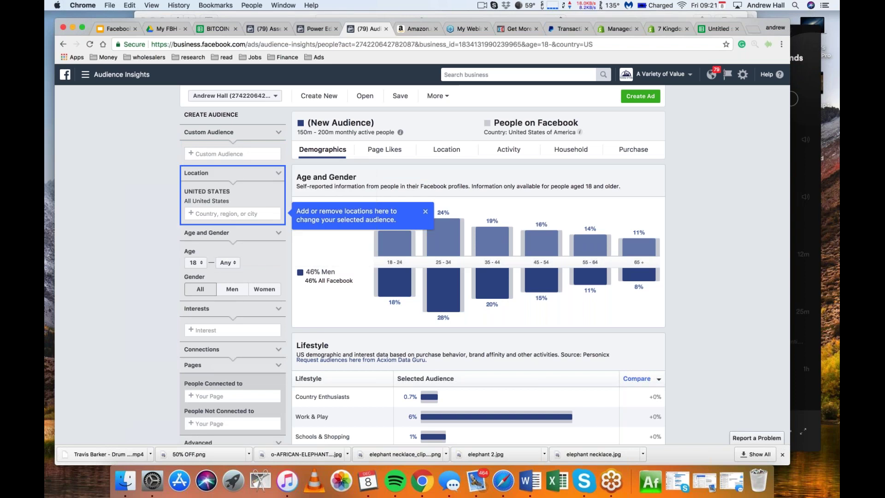
pyautogui.hotkey('ctrl', 'shift', 'Tab')
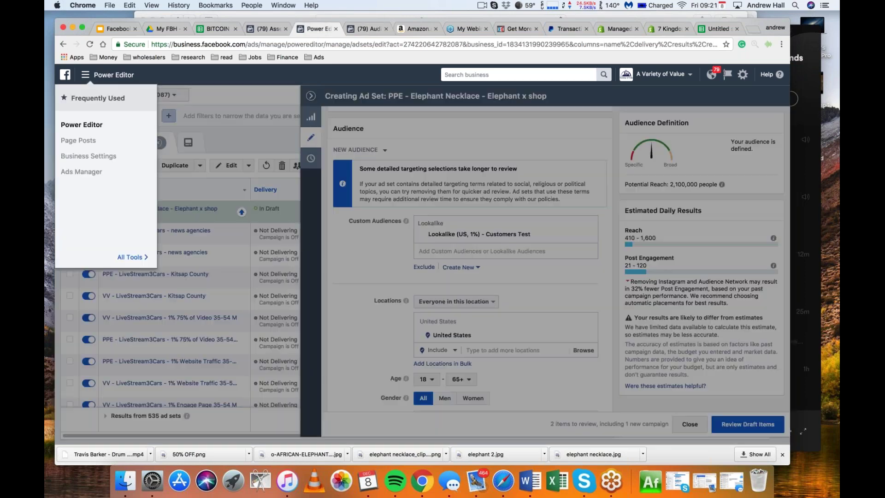
# Check the still-loading Create a Lookalike Audience dialog in the Asset Library tab, then check it again
pyautogui.click(258, 28)
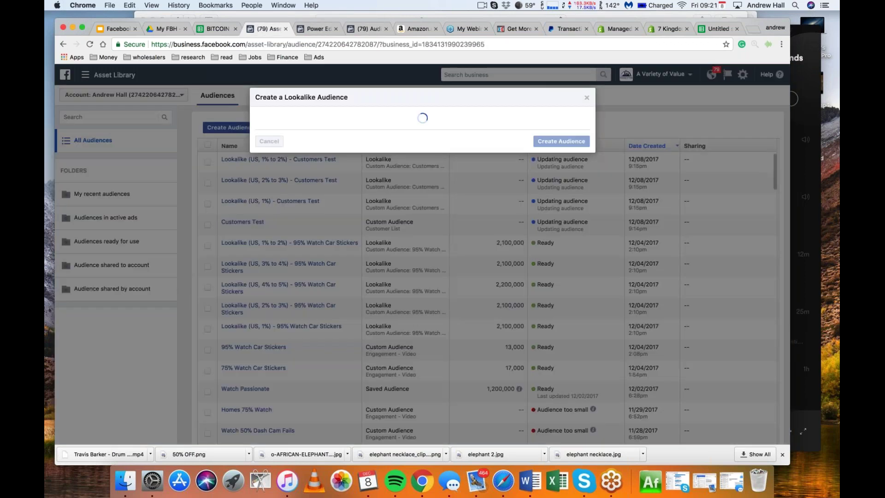
pyautogui.click(317, 30)
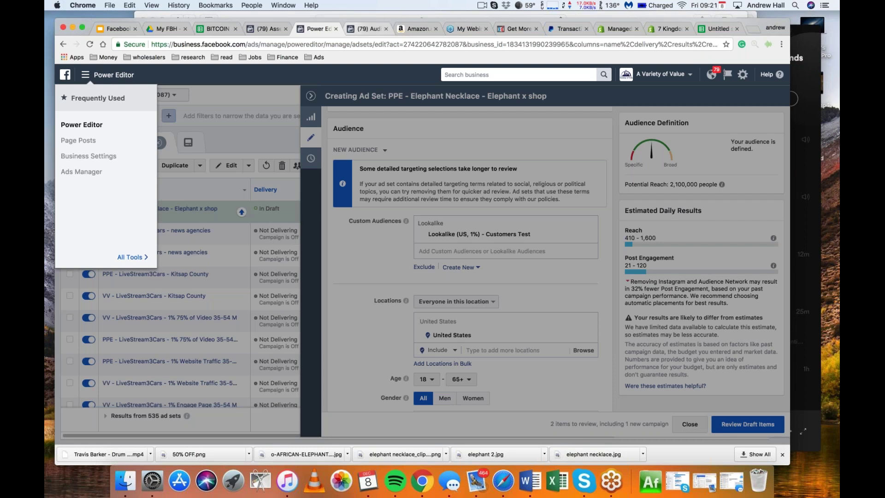
pyautogui.click(266, 29)
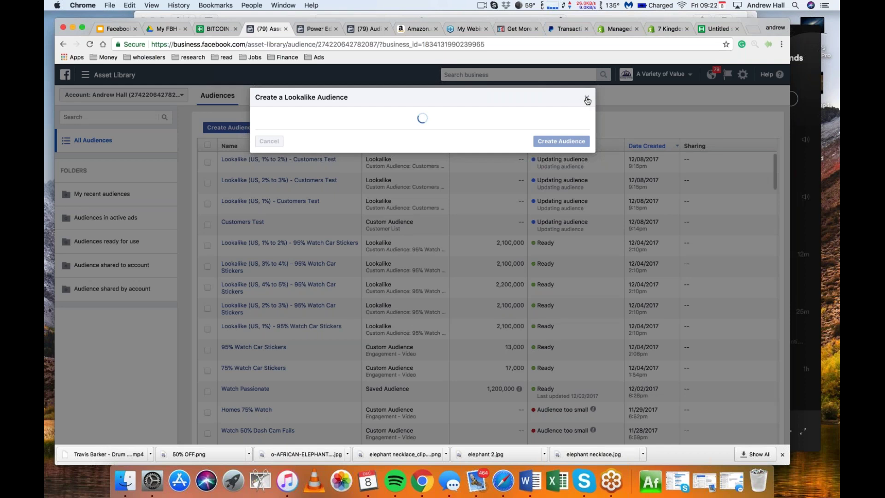
# Go to My Drive > FB Ad Hacks and open the Images & Post Sold document
pyautogui.click(164, 30)
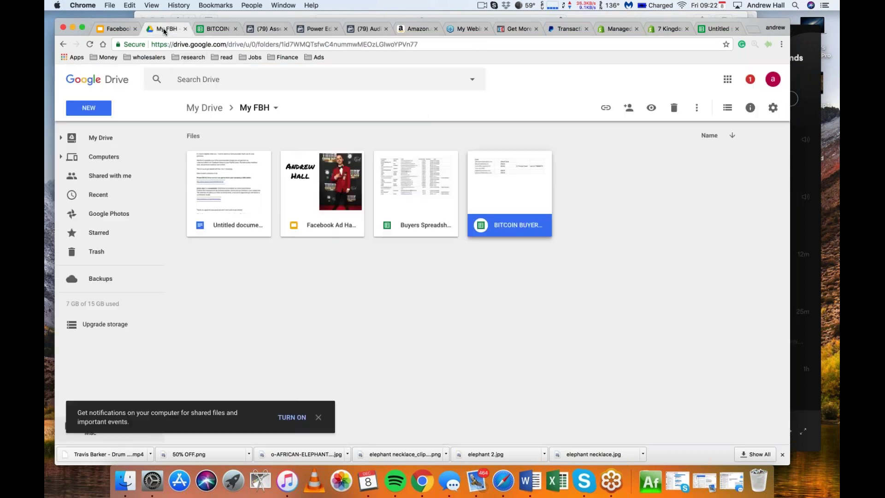
pyautogui.click(205, 108)
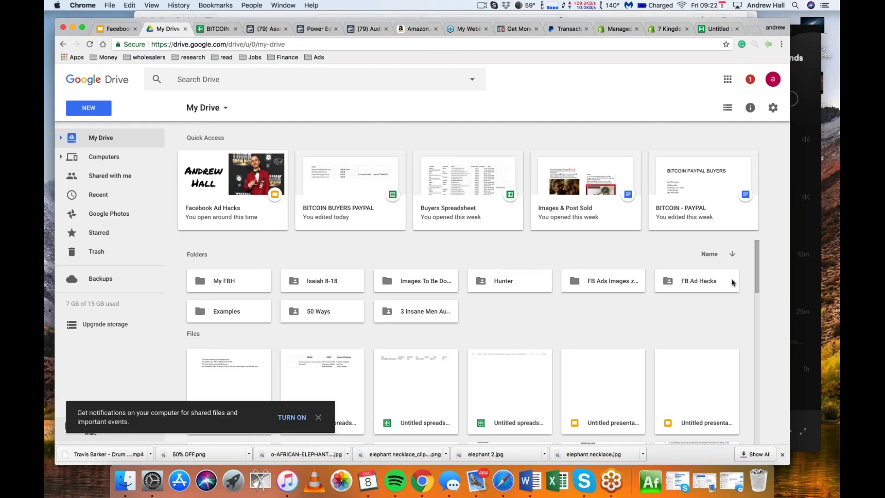
pyautogui.click(713, 282)
pyautogui.doubleClick(713, 282)
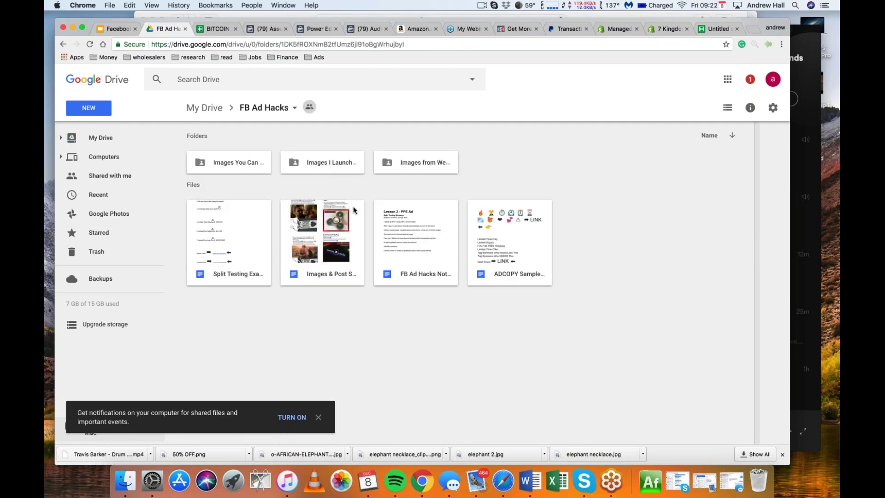
pyautogui.doubleClick(321, 235)
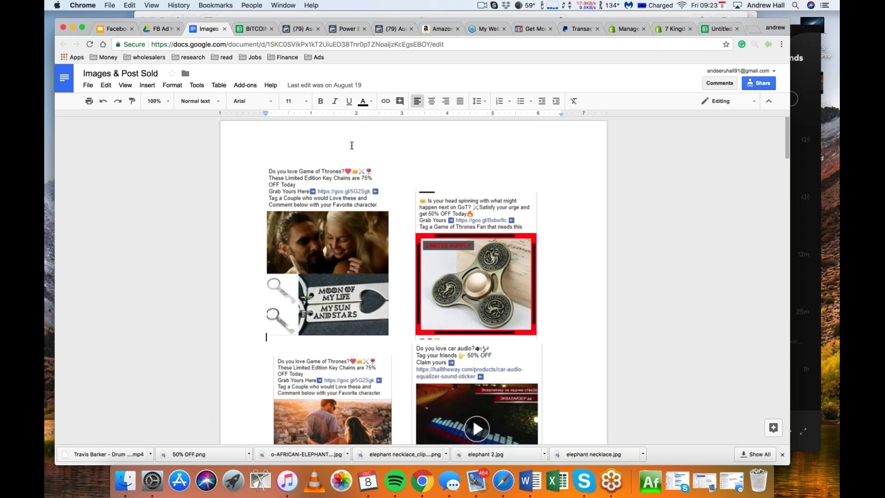
# Switch back to the Facebook Asset Library tab in Chrome
pyautogui.click(300, 30)
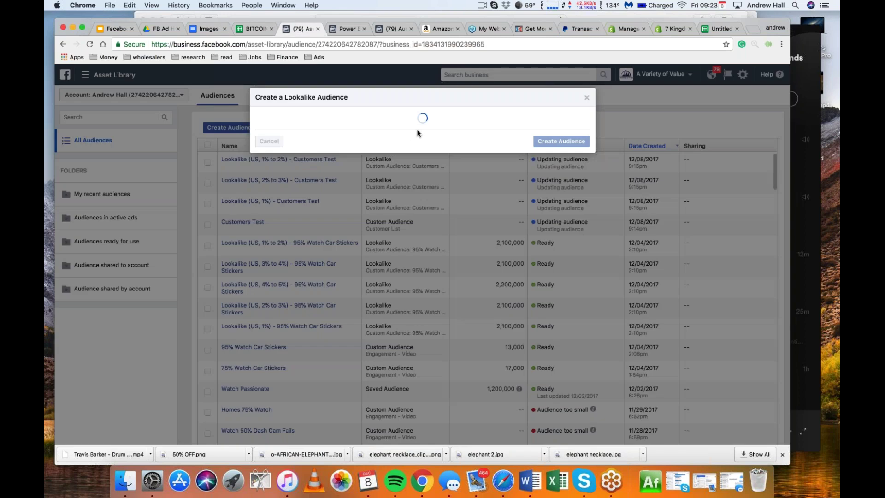
# Close the Create a Lookalike Audience dialog and inspect Customers Test's 'Audience too small' status
pyautogui.click(586, 98)
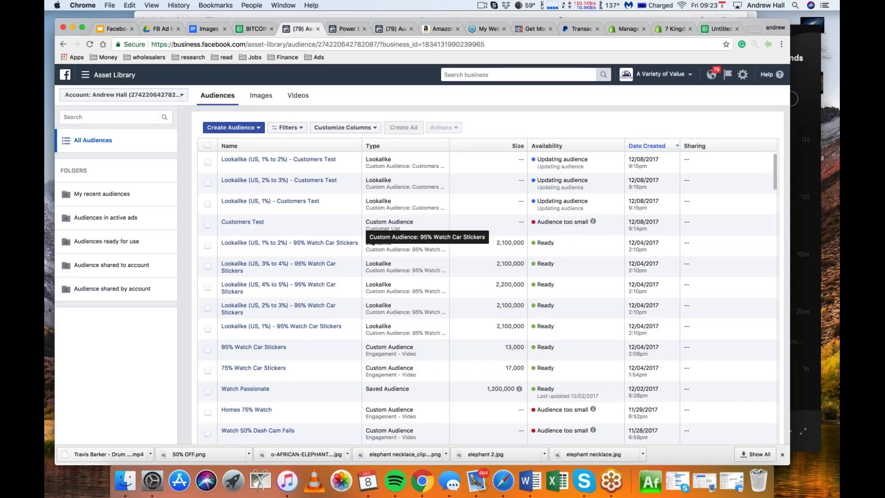
pyautogui.moveTo(271, 201)
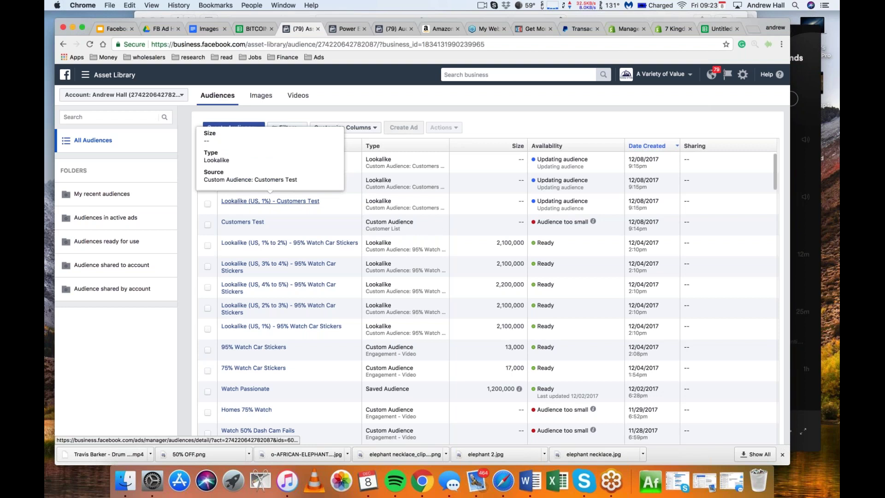
pyautogui.moveTo(278, 180)
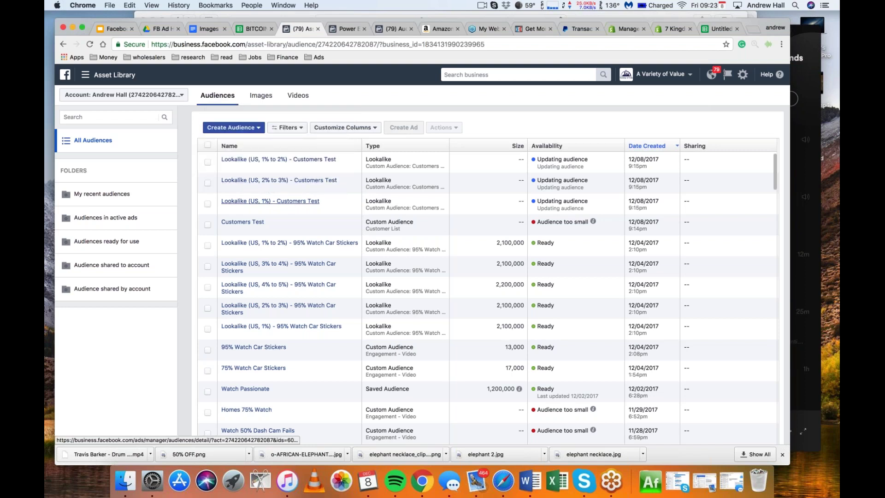
pyautogui.moveTo(281, 325)
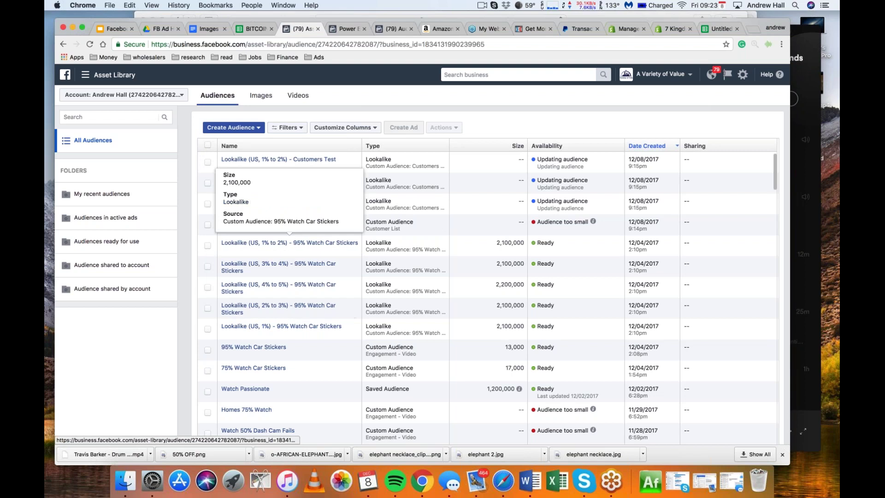
pyautogui.moveTo(290, 285)
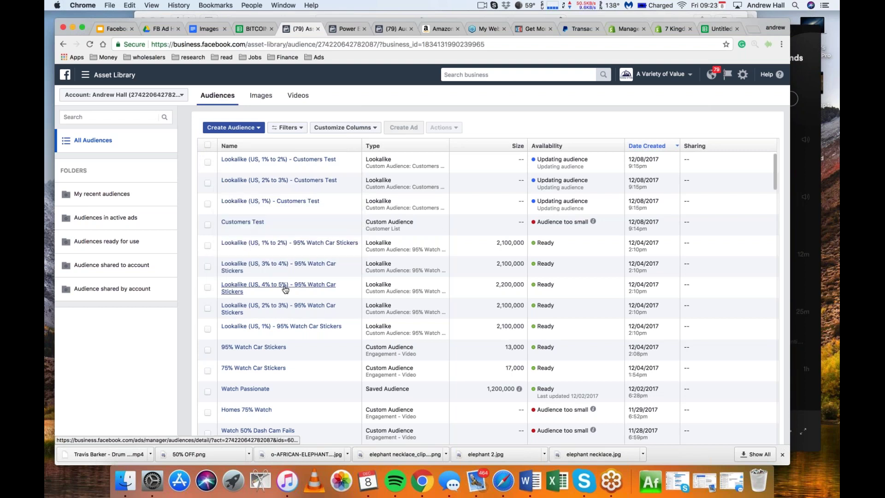
pyautogui.moveTo(278, 306)
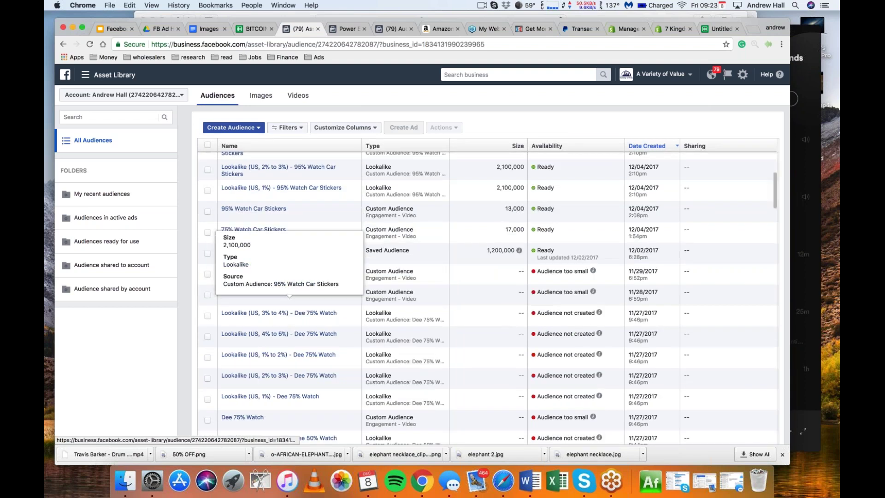
pyautogui.scroll(3, 352, 301)
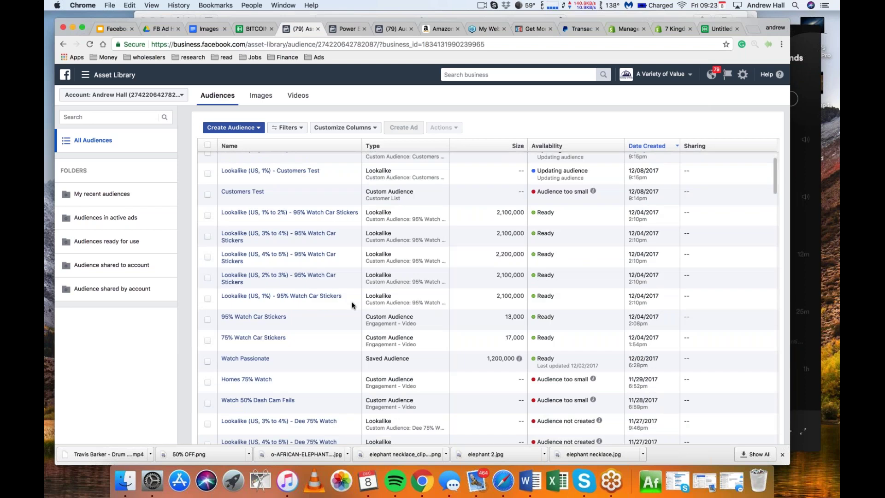
pyautogui.scroll(1, 352, 301)
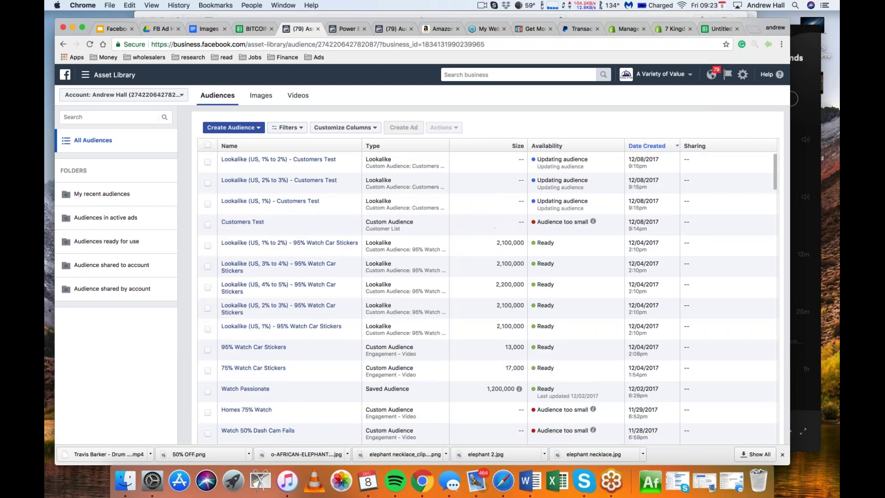
pyautogui.moveTo(593, 219)
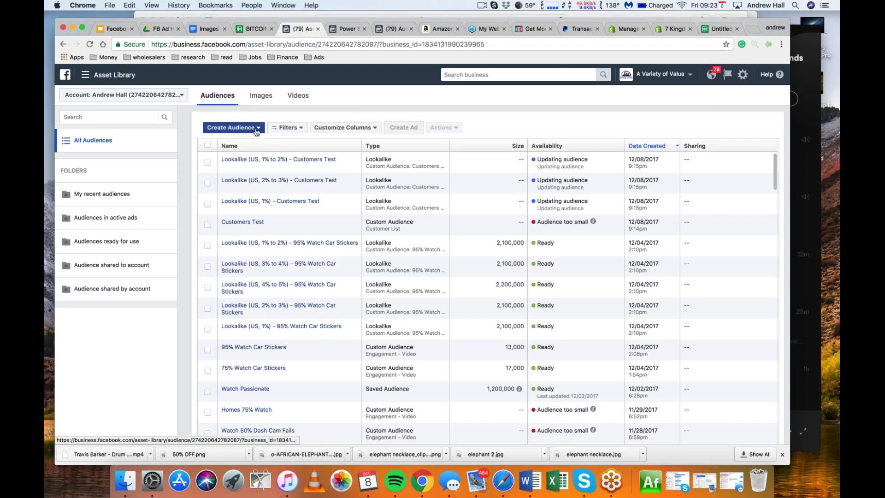
# Choose Create Audience > Custom Audience > Customer File with Include LTV for better performing lookalikes
pyautogui.click(232, 127)
pyautogui.click(234, 141)
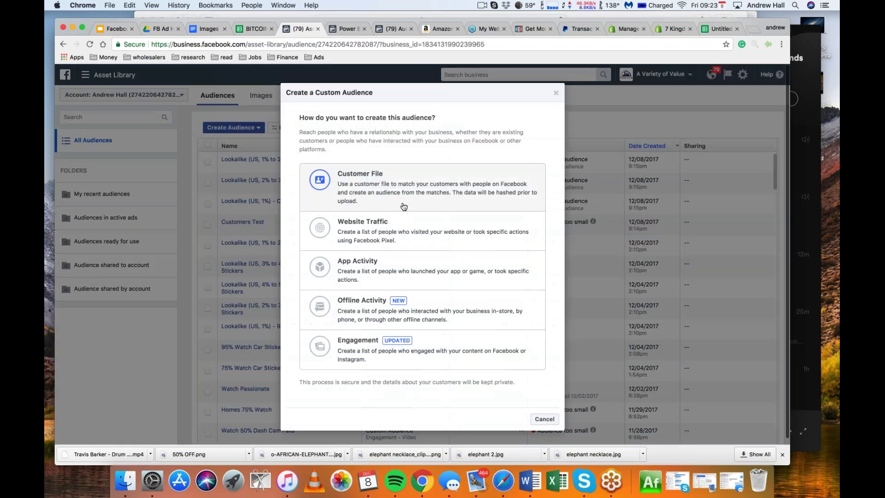
pyautogui.click(402, 203)
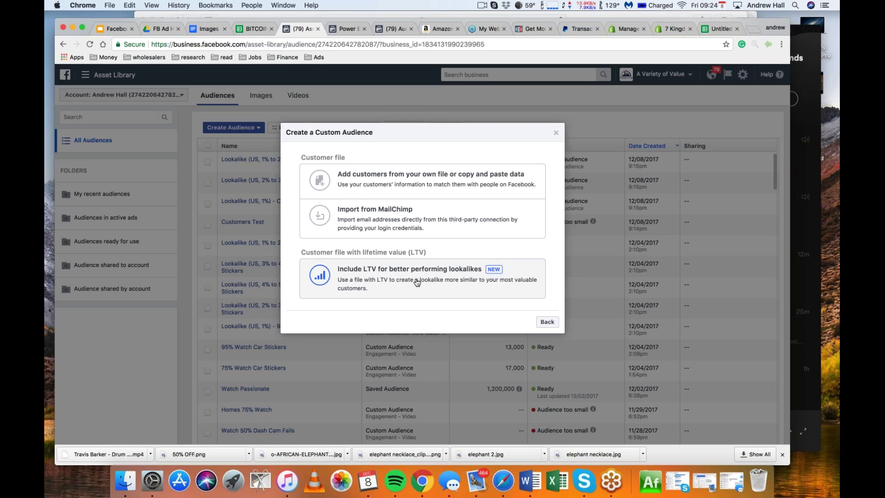
pyautogui.click(417, 283)
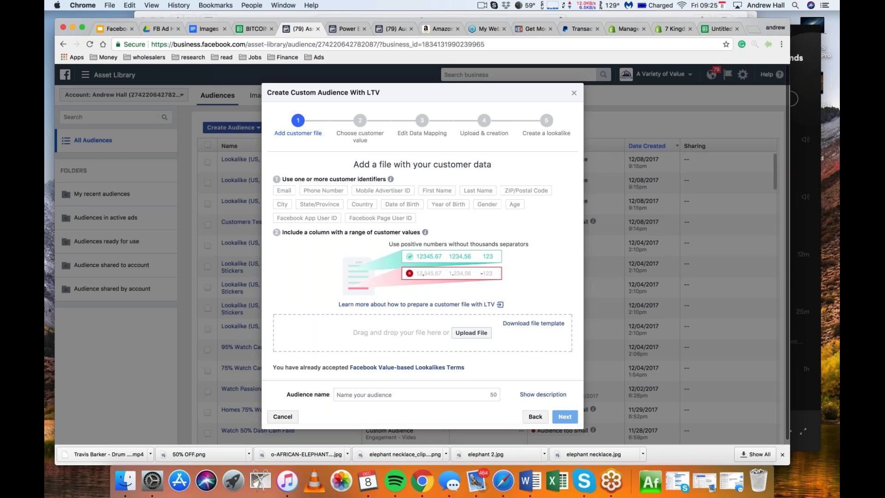
# Name the audience 'Customer Test LTV', upload the customer CSV file, and continue
pyautogui.click(415, 394)
pyautogui.write('Customer Test LTV')
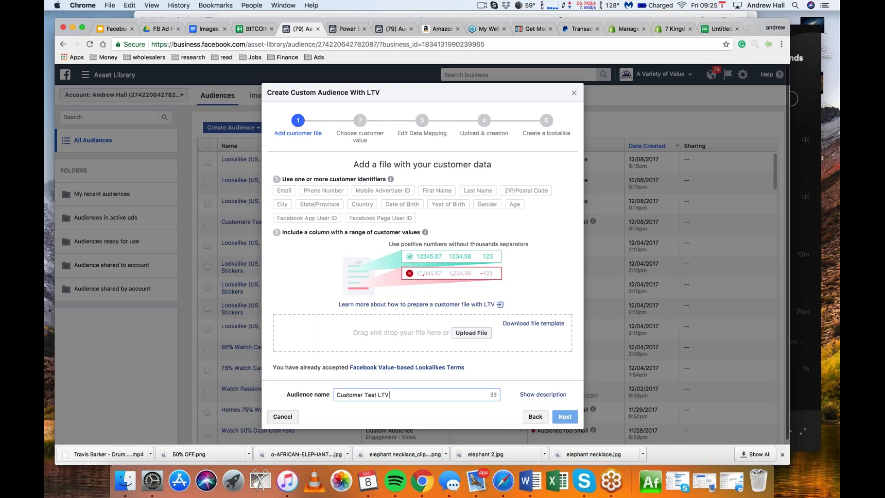
pyautogui.click(471, 333)
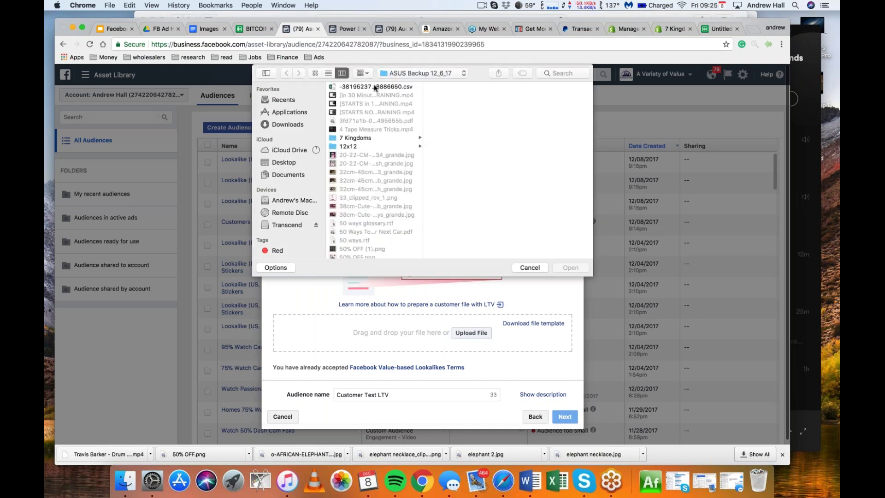
pyautogui.click(374, 87)
pyautogui.press('Return')
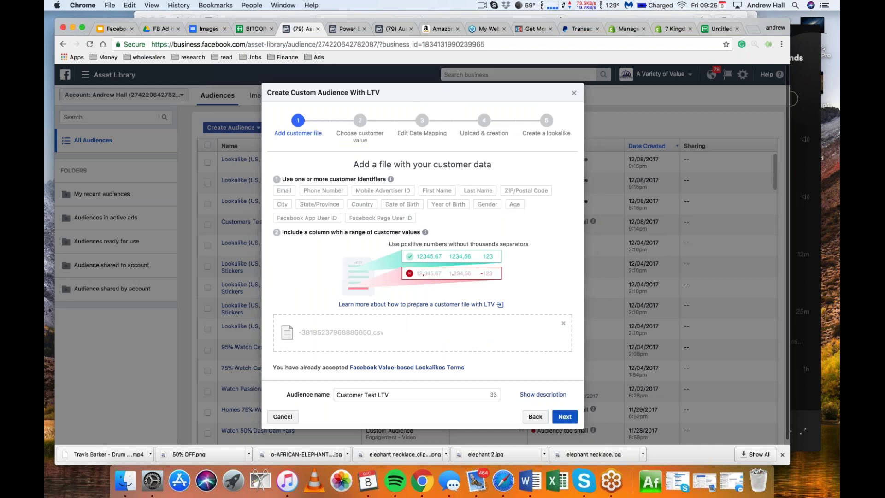
pyautogui.click(565, 416)
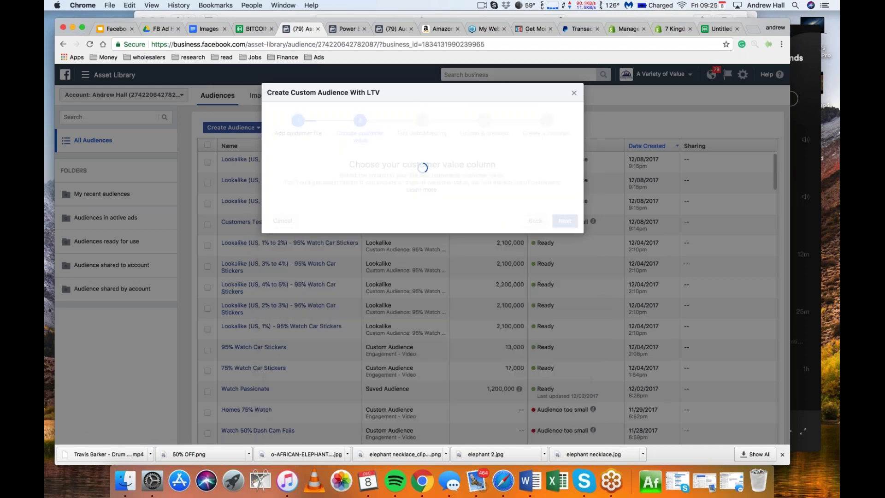
# Review the file columns offered in the Customer Value dropdown
pyautogui.click(434, 215)
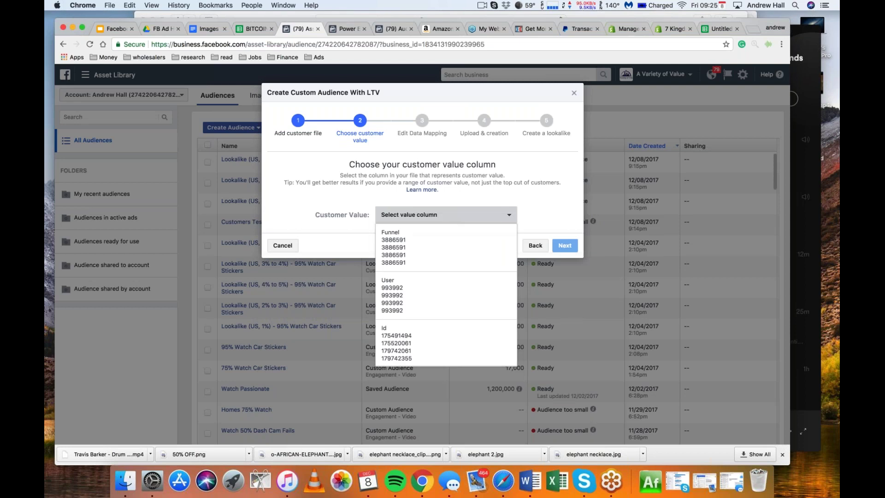
pyautogui.scroll(-10, 426, 321)
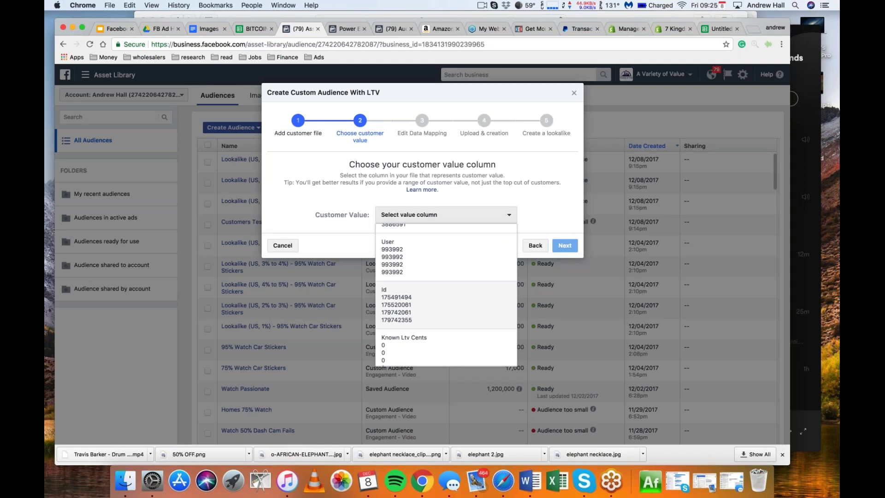
pyautogui.scroll(-5, 427, 320)
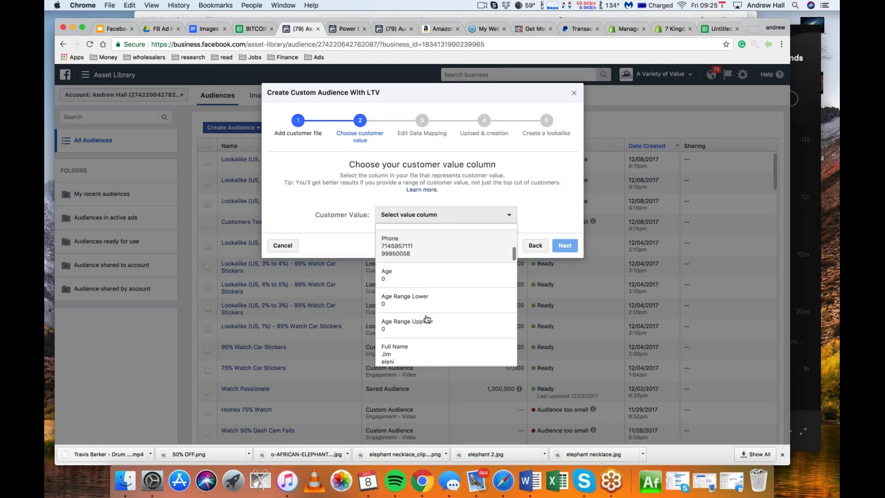
pyautogui.scroll(-3, 426, 319)
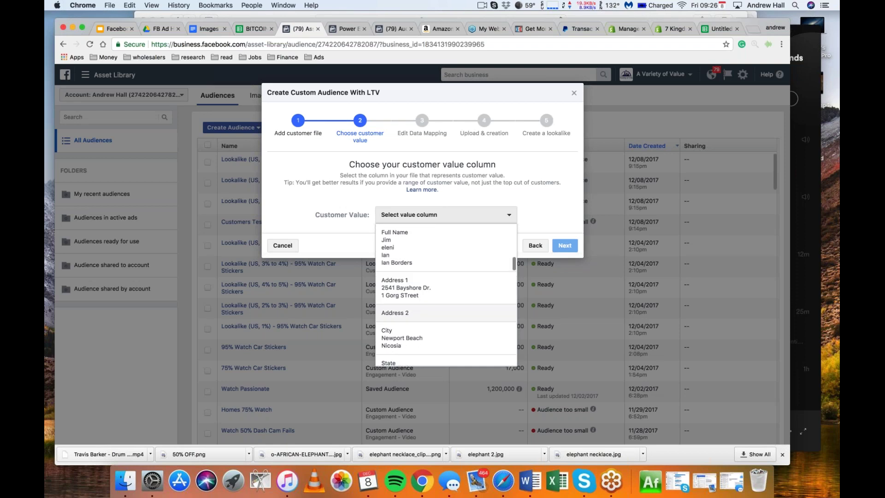
pyautogui.scroll(-6, 445, 295)
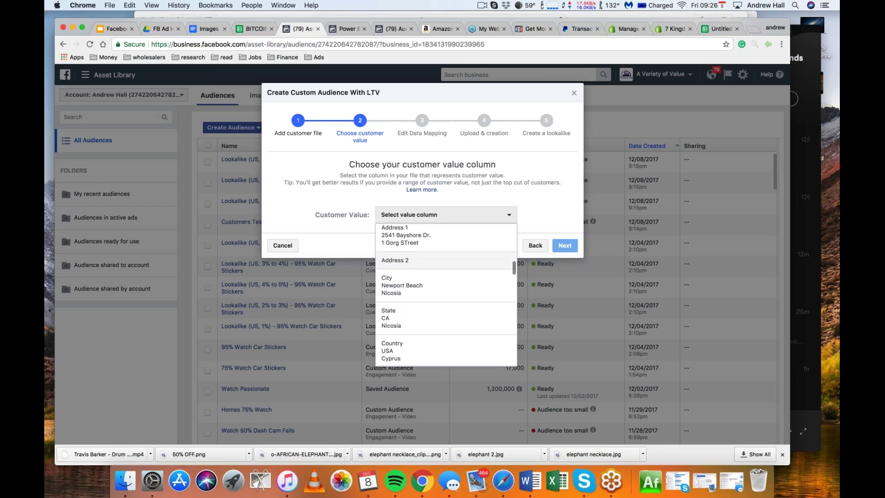
pyautogui.scroll(-3, 446, 294)
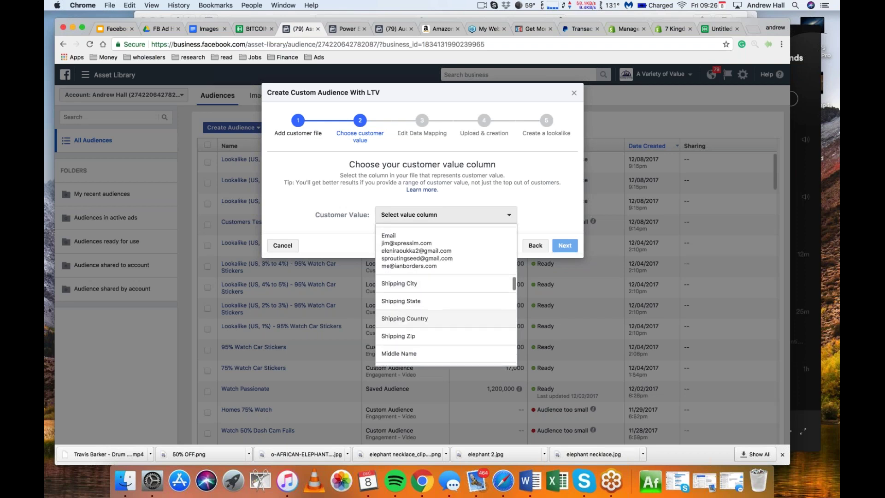
pyautogui.scroll(-5, 446, 295)
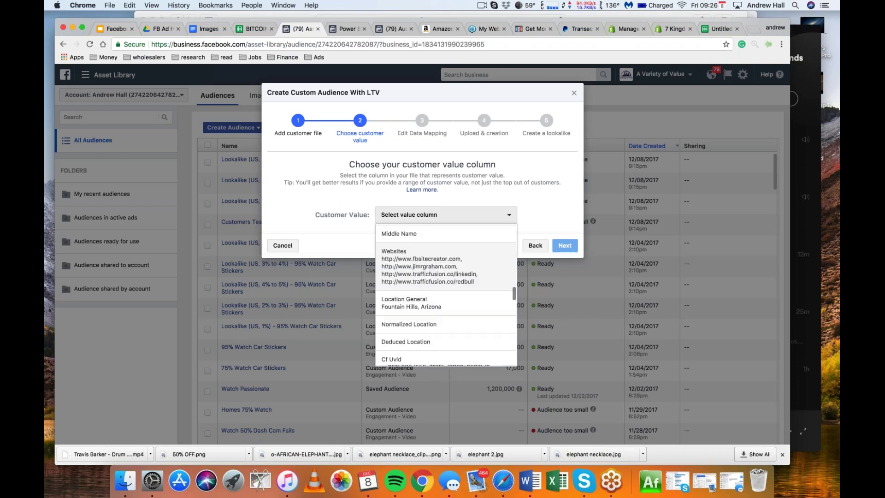
pyautogui.scroll(-10, 446, 295)
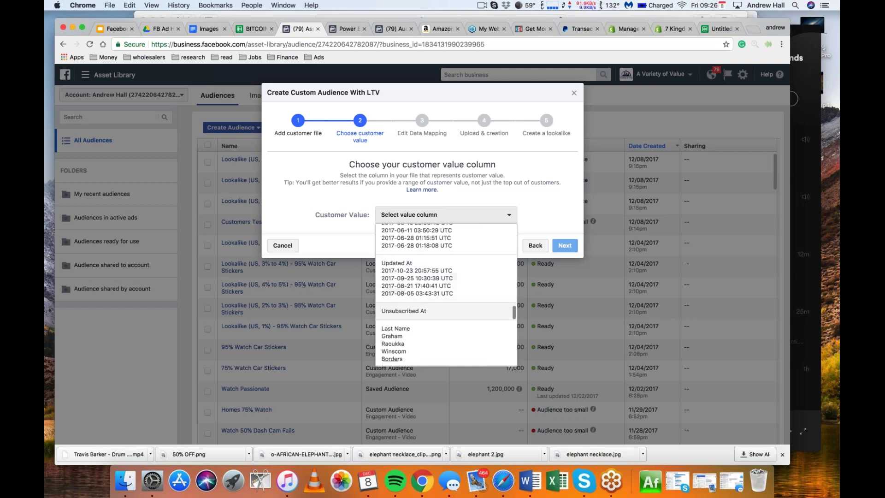
pyautogui.scroll(-5, 446, 295)
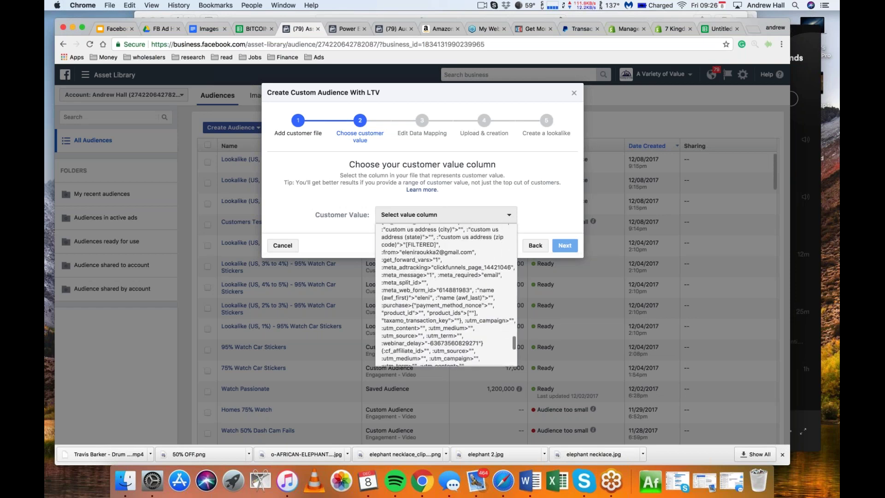
pyautogui.scroll(15, 446, 295)
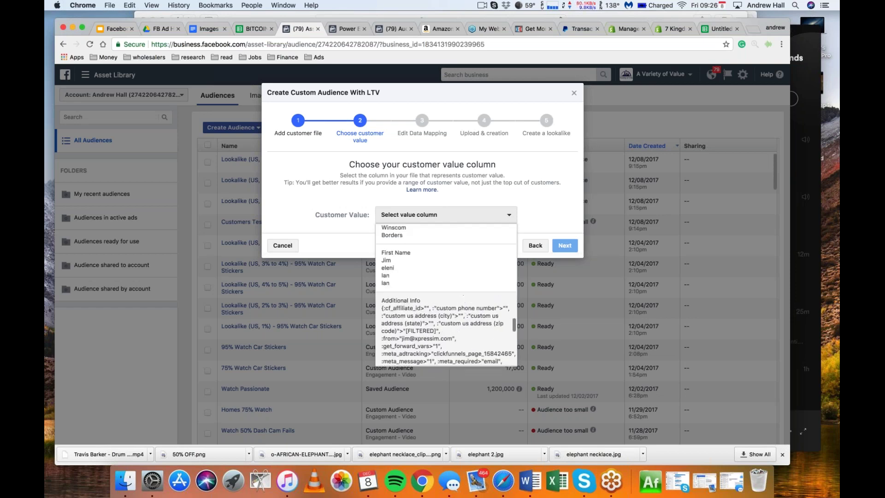
pyautogui.scroll(10, 446, 295)
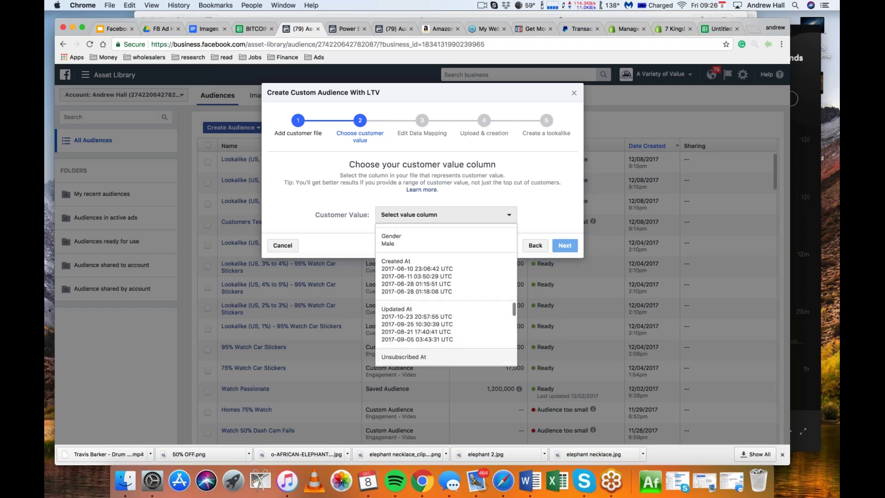
pyautogui.scroll(10, 446, 295)
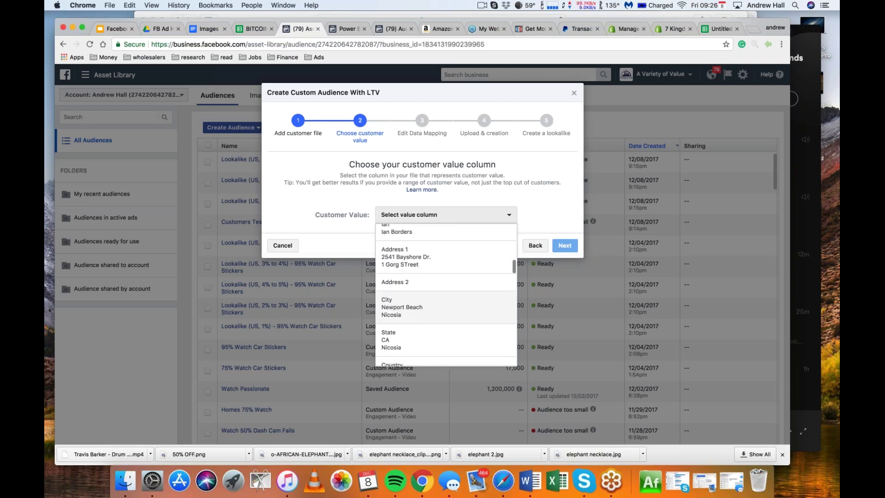
pyautogui.scroll(6, 446, 295)
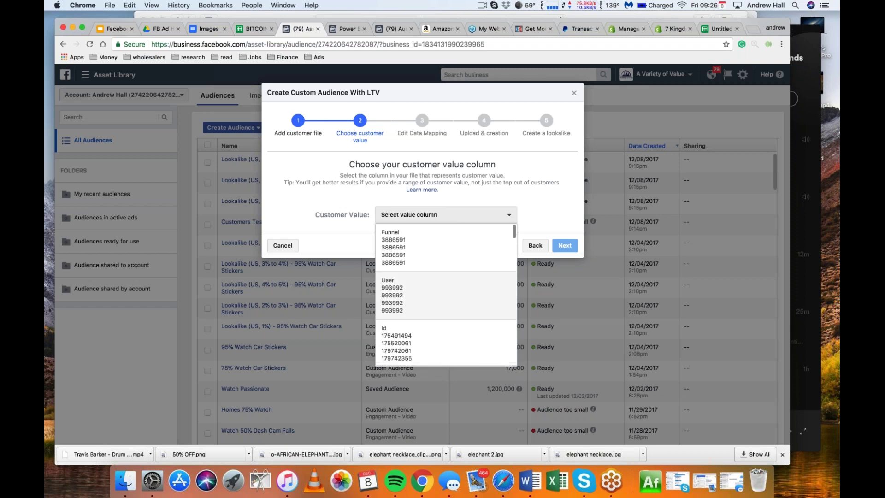
# Close the dropdown unchosen, return to the customer-file step, and remove the uploaded CSV
pyautogui.click(545, 178)
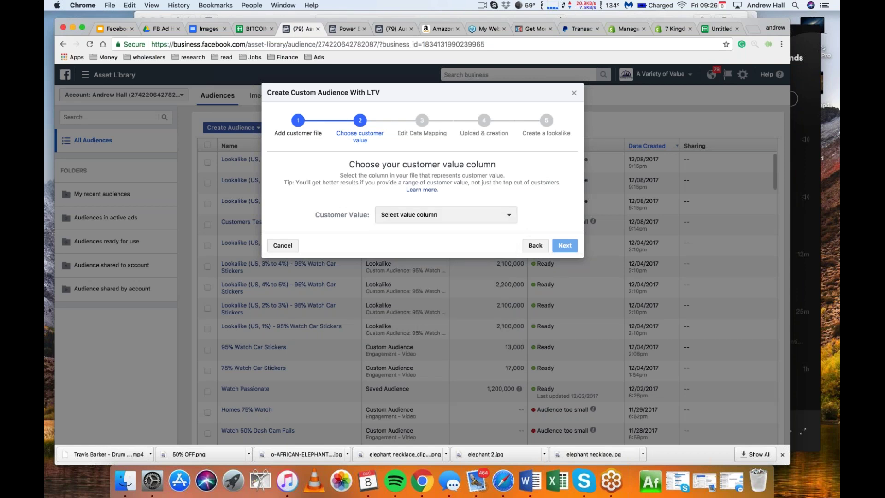
pyautogui.click(534, 245)
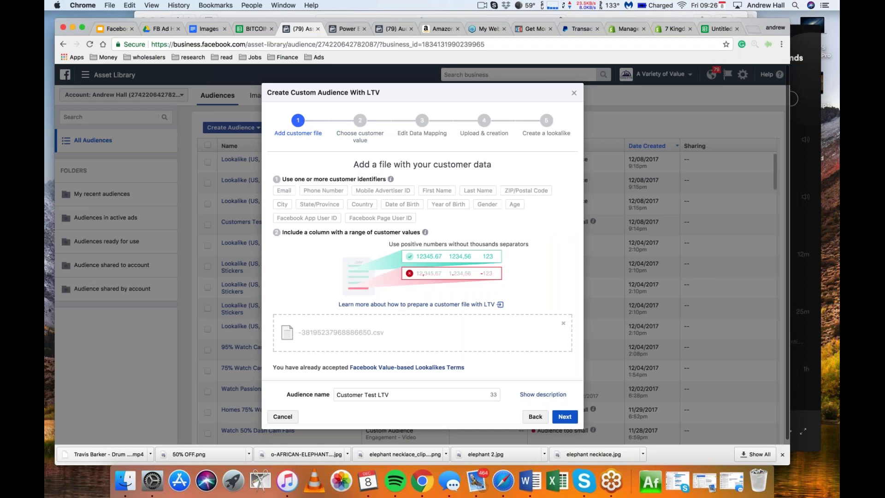
pyautogui.click(563, 322)
# Upload Buyers Spreadsheet - Sheet1.csv as the customer file
pyautogui.click(471, 333)
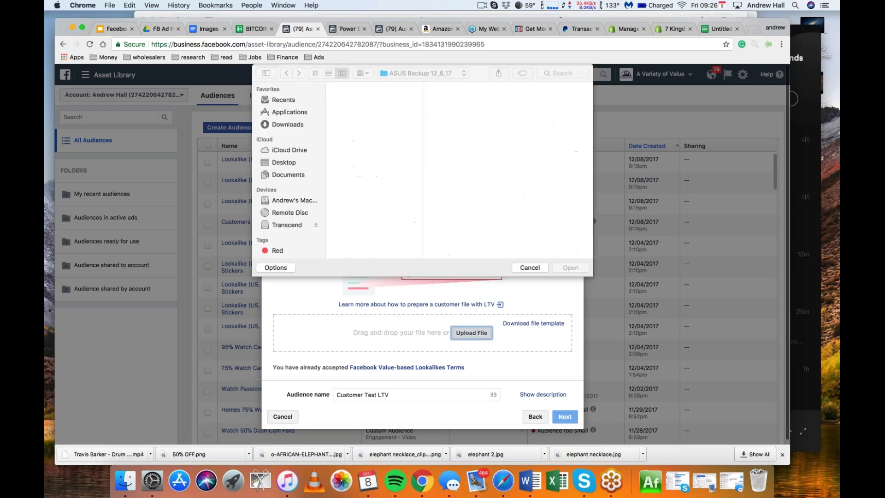
pyautogui.click(557, 70)
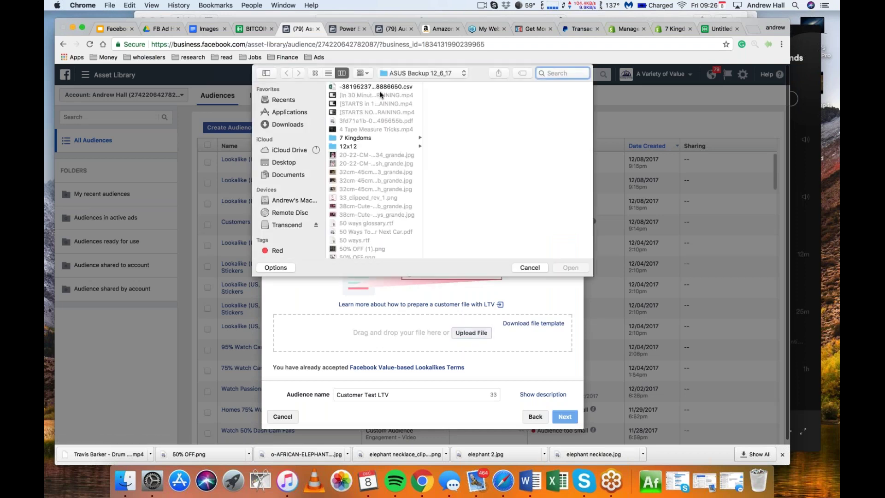
pyautogui.scroll(-10, 388, 197)
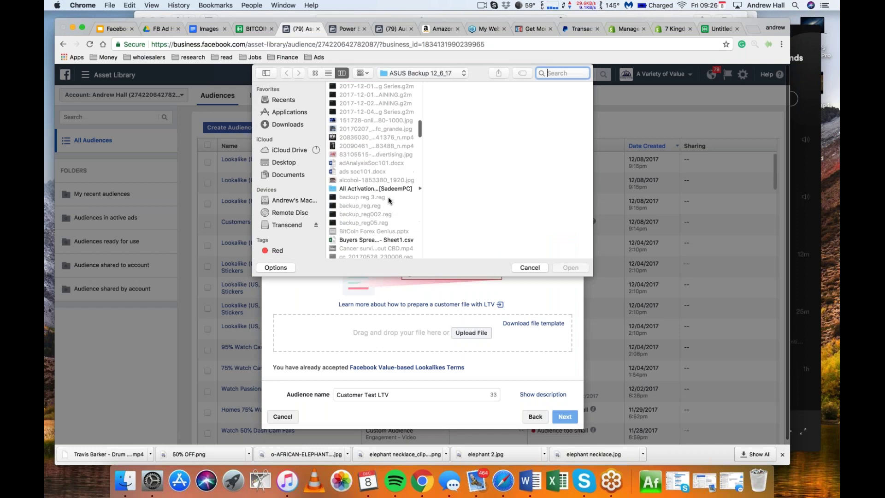
pyautogui.click(375, 214)
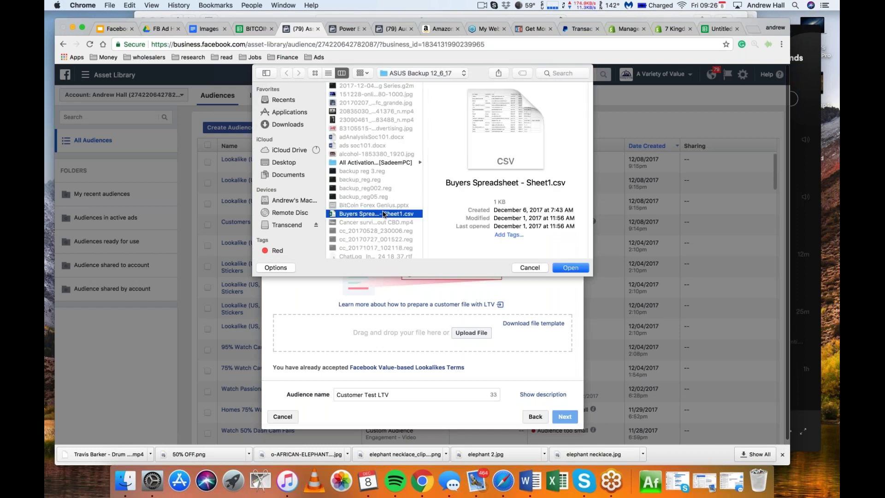
pyautogui.click(566, 268)
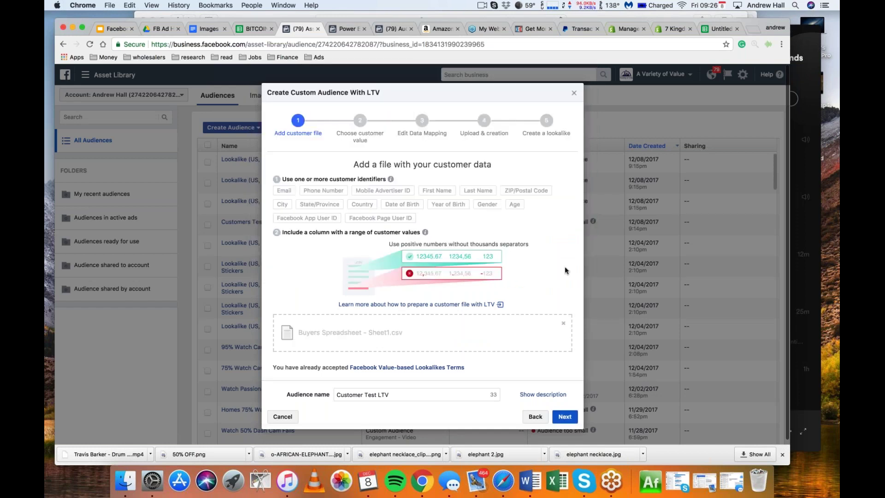
# Set the How Much column as the customer value and continue to data mapping
pyautogui.click(564, 416)
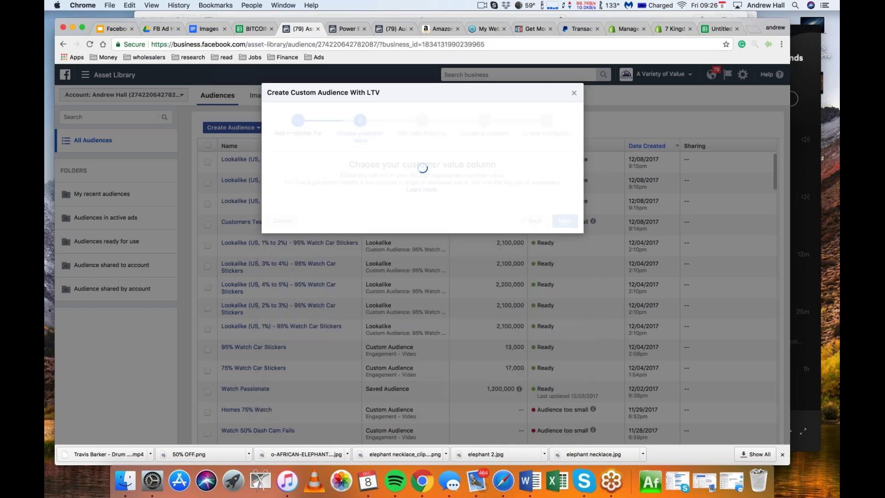
pyautogui.click(503, 222)
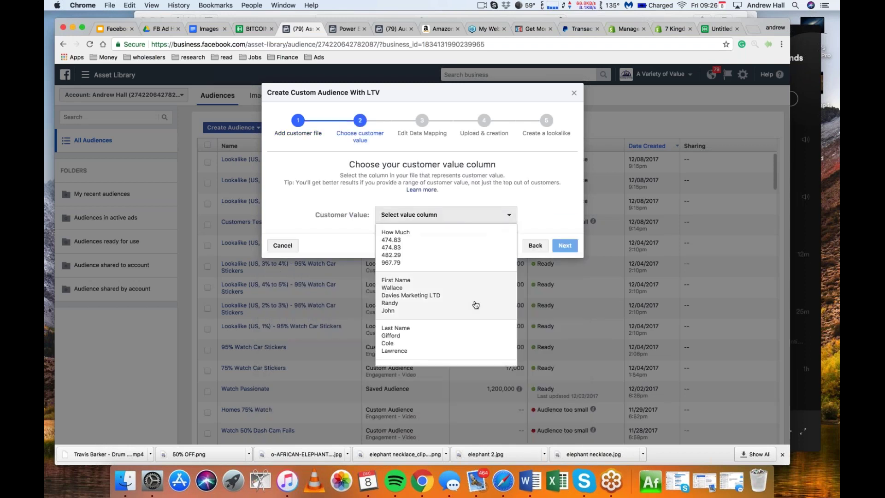
pyautogui.click(453, 249)
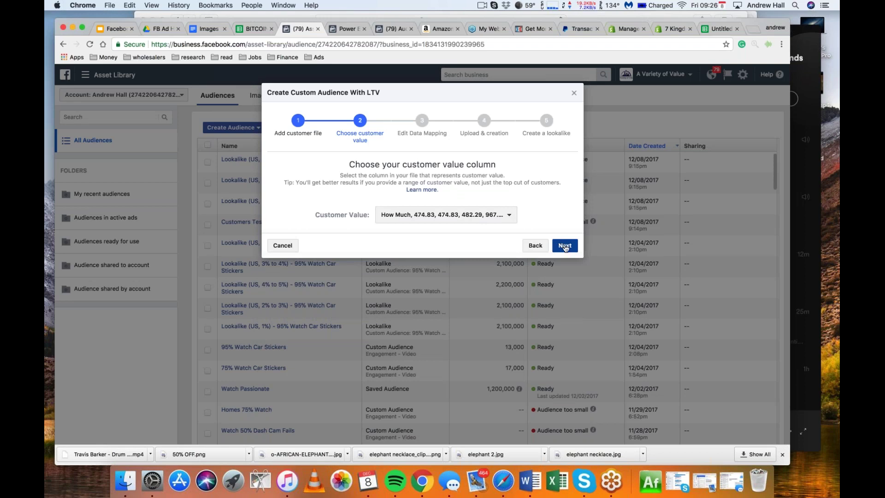
pyautogui.click(560, 245)
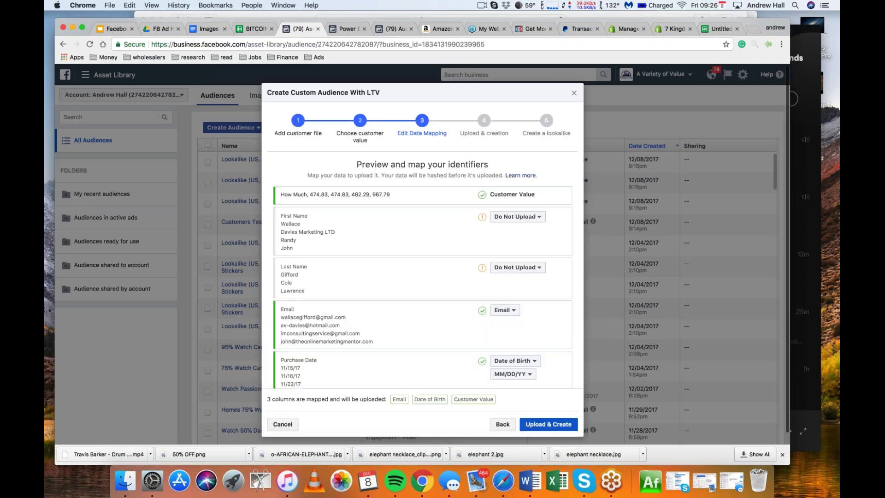
# Map the First Name and Last Name columns, then upload the LTV file to create the audience
pyautogui.click(517, 216)
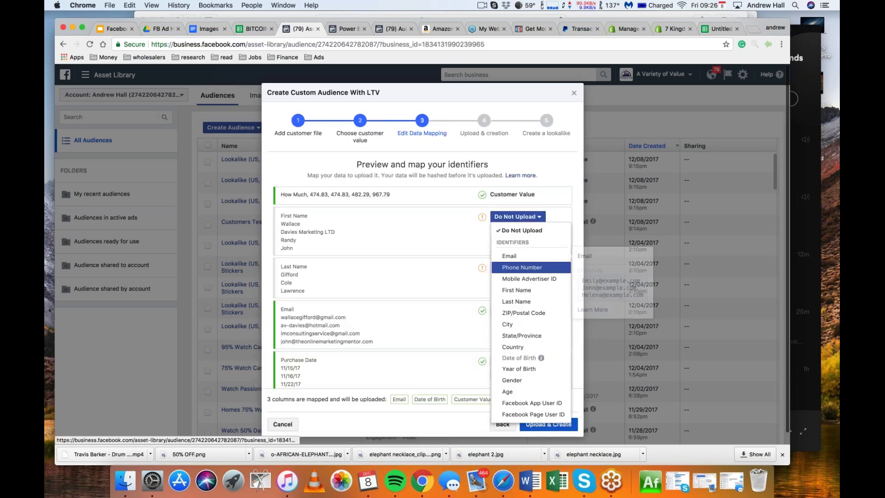
pyautogui.click(521, 276)
pyautogui.click(516, 267)
pyautogui.click(516, 351)
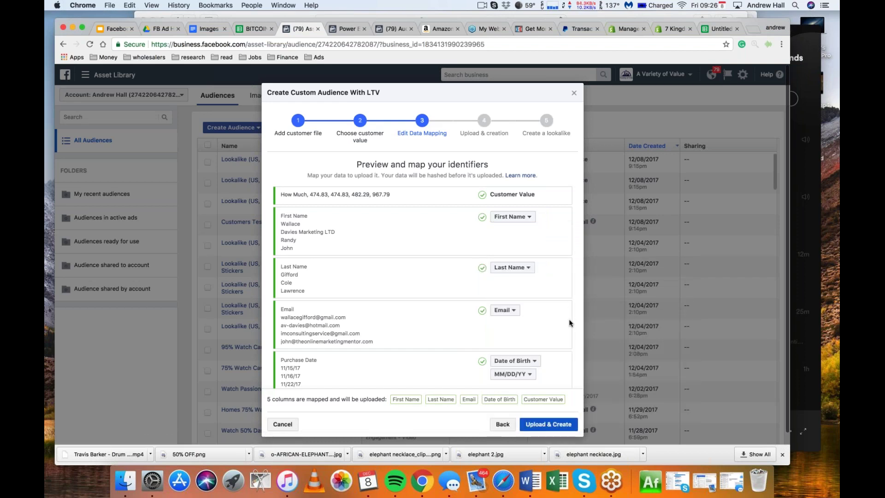
pyautogui.scroll(-5, 571, 323)
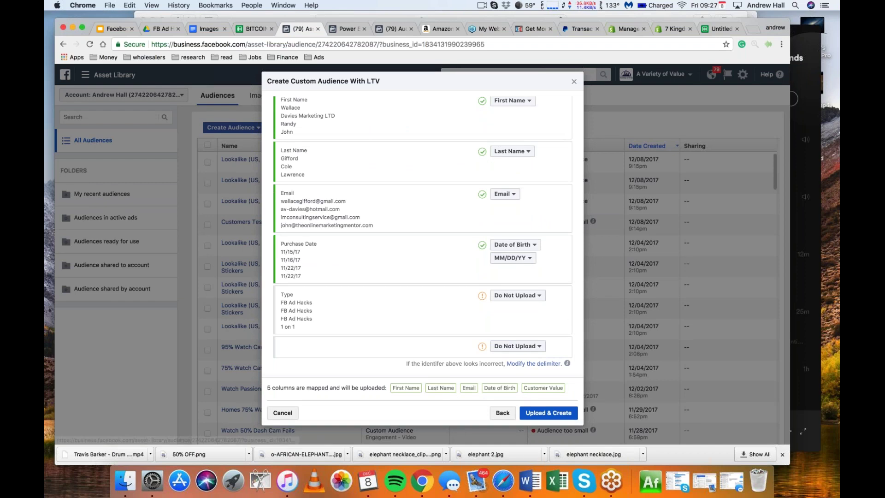
pyautogui.click(548, 412)
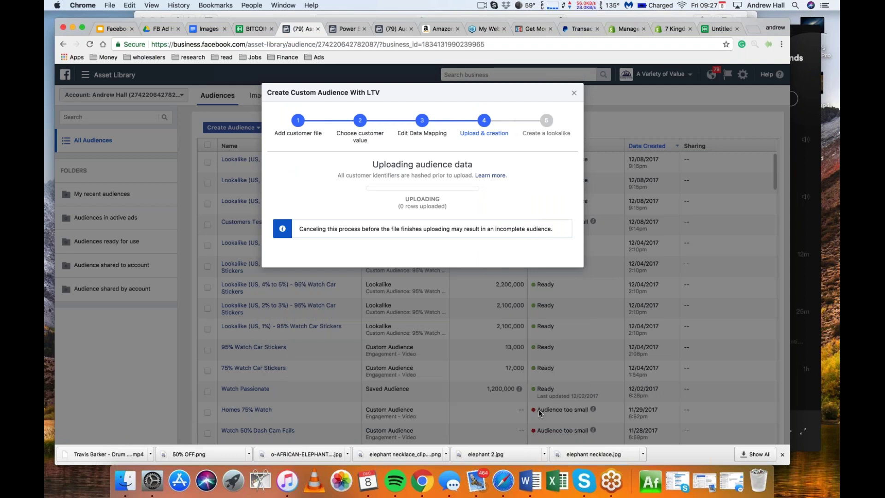
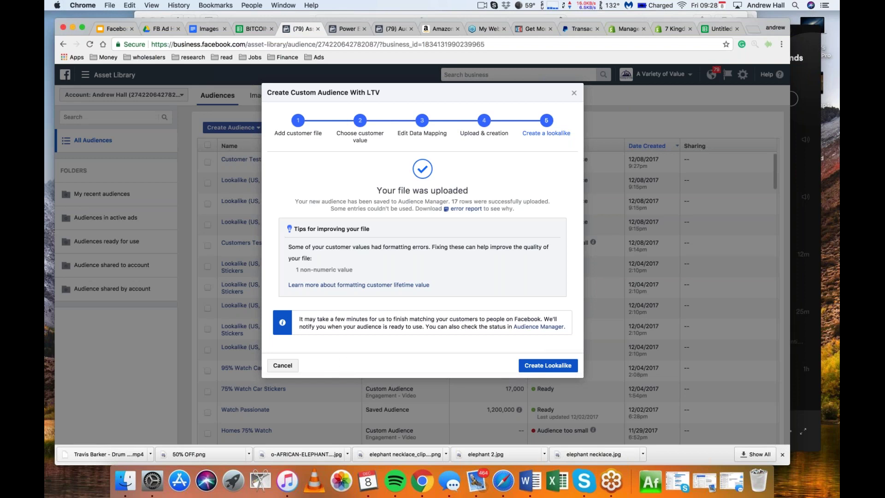
# Dismiss the Customer Test LTV upload confirmation to return to the audience list
pyautogui.click(574, 93)
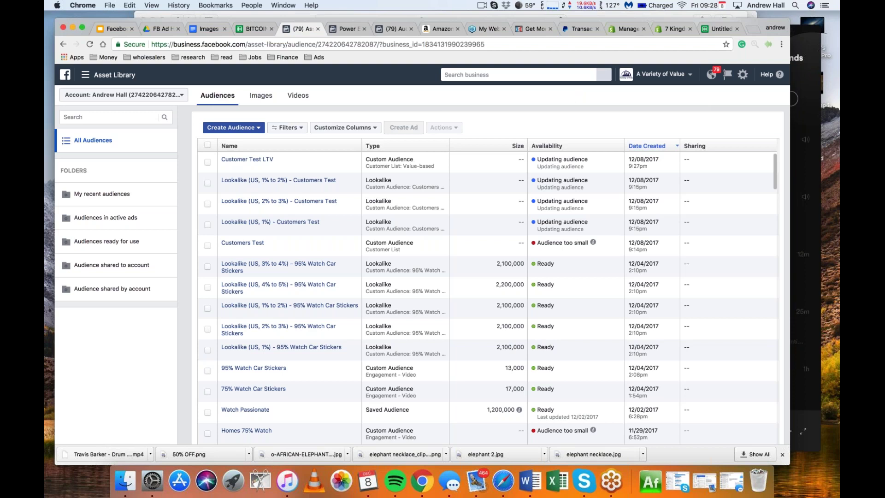
pyautogui.click(832, 37)
# Start a new Custom Audience from Engagement, with Video as the source
pyautogui.click(233, 128)
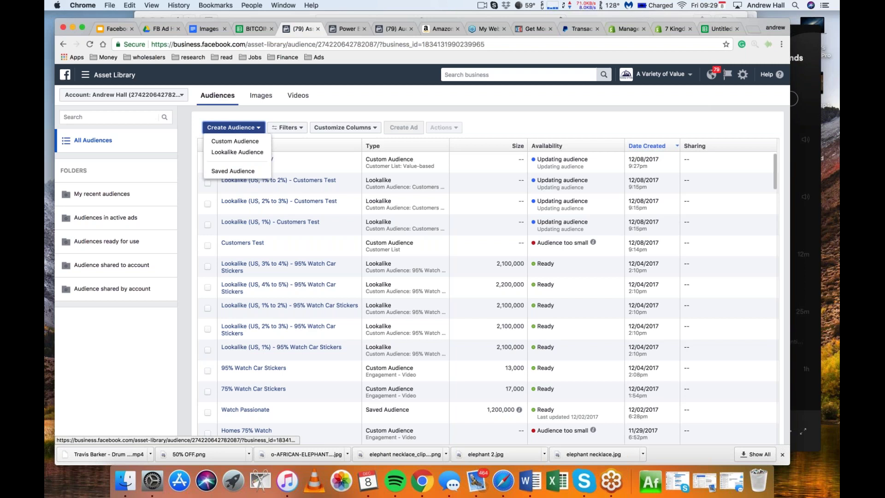
pyautogui.click(251, 142)
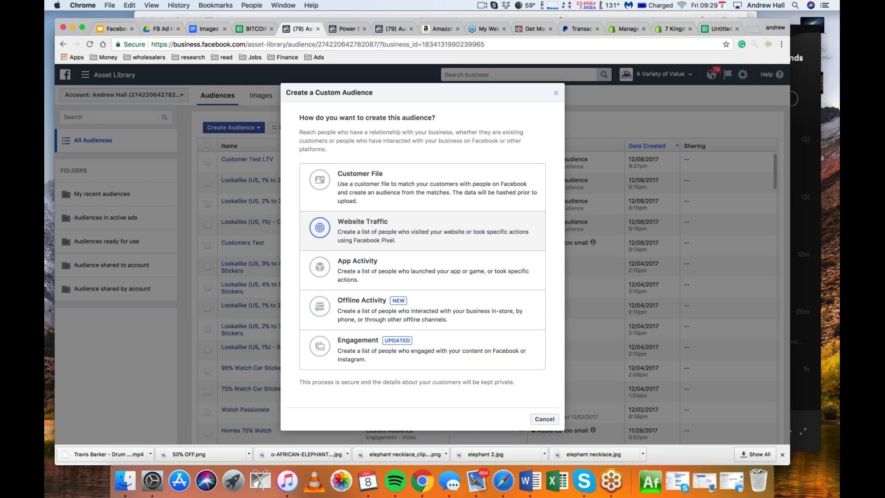
pyautogui.click(347, 341)
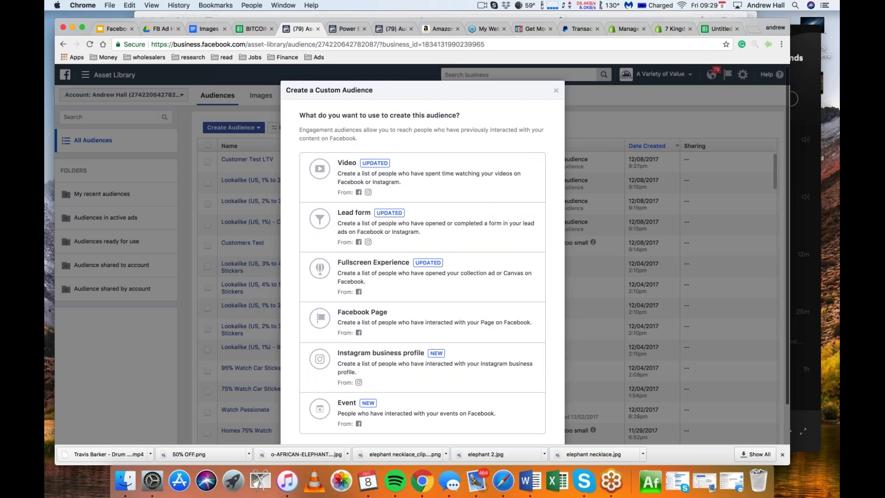
pyautogui.scroll(-2, 422, 253)
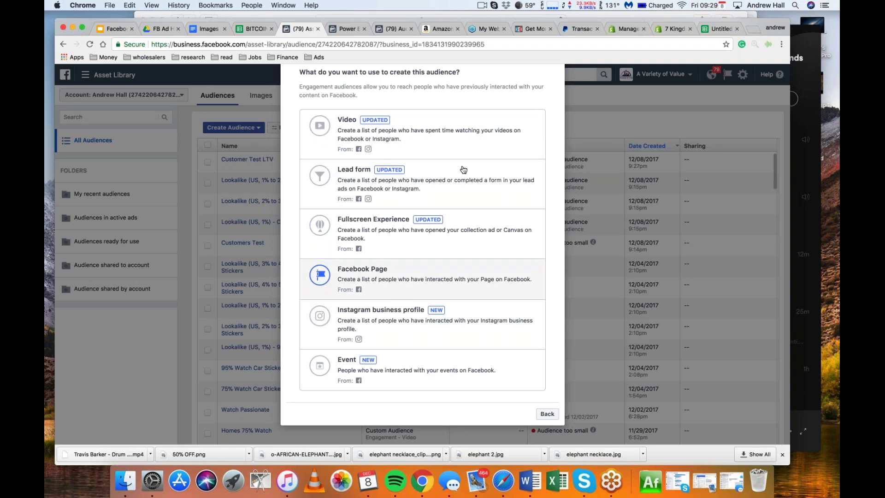
pyautogui.click(466, 134)
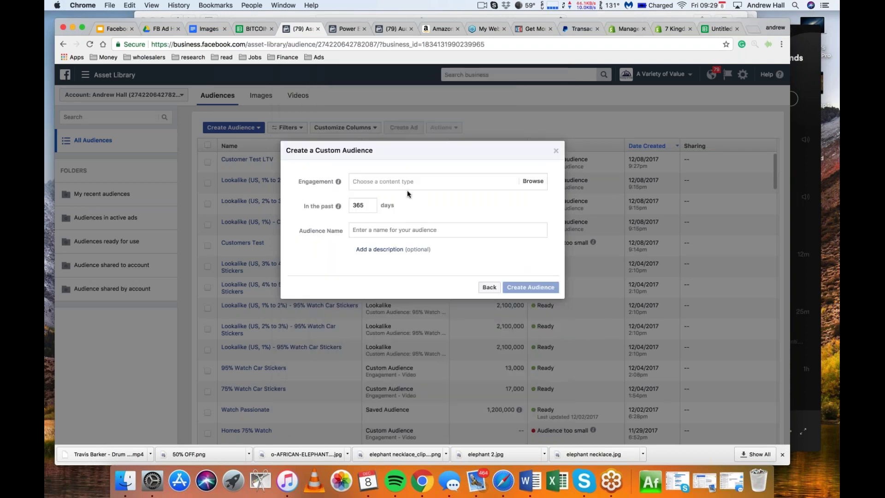
# Target people who watched 75% of your video and bring up the video list
pyautogui.click(411, 181)
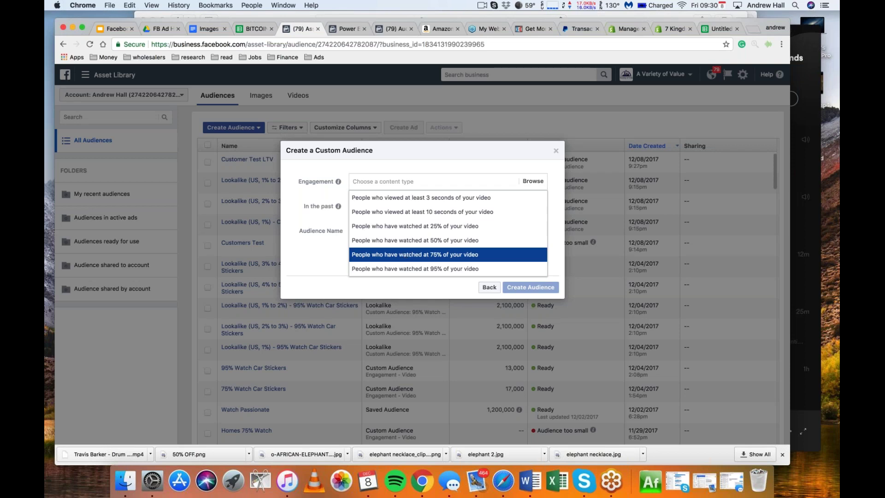
pyautogui.click(404, 256)
pyautogui.click(383, 192)
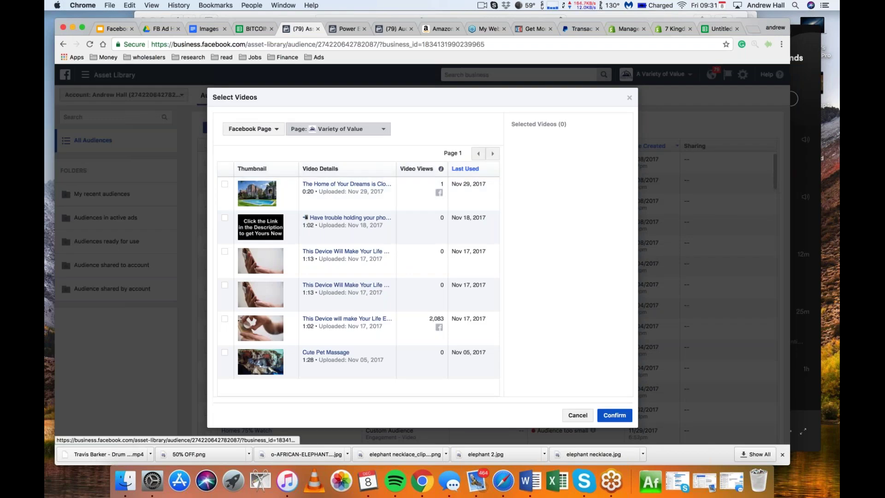
# Select seven Car Buying Magic videos, including the Oct 11 and Win My Car videos
pyautogui.click(341, 129)
pyautogui.scroll(-10, 381, 309)
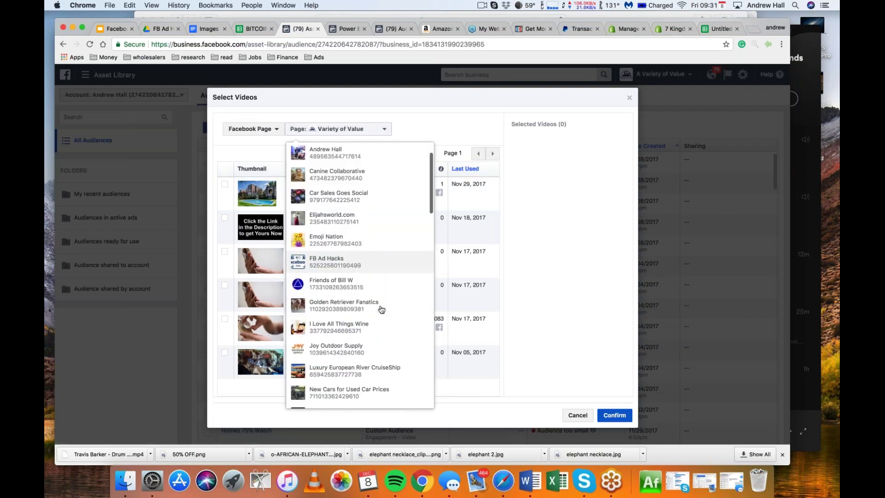
pyautogui.scroll(5, 382, 309)
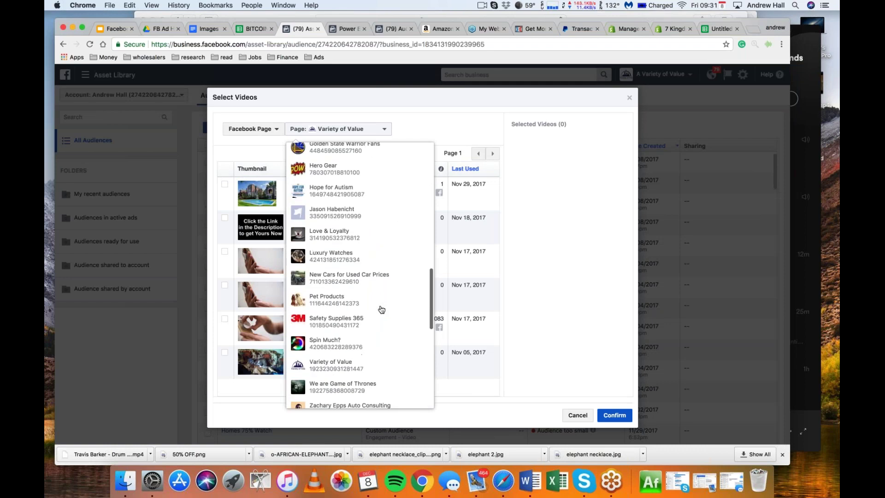
pyautogui.click(363, 215)
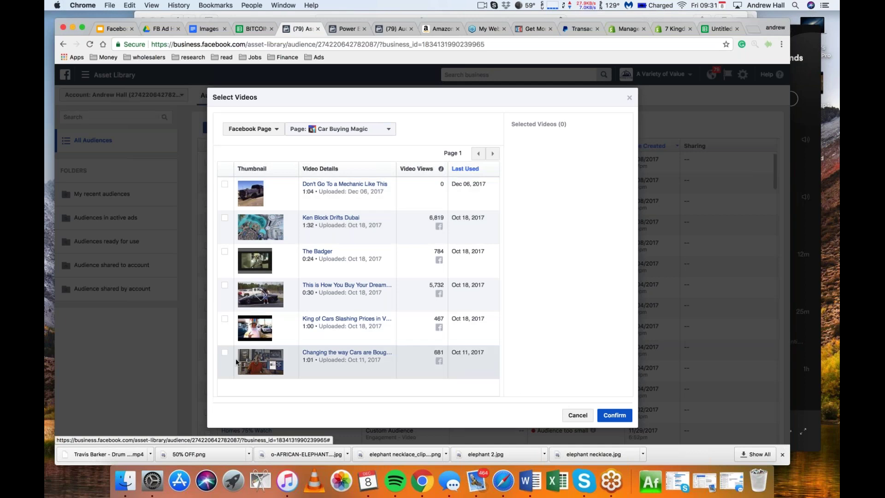
pyautogui.click(224, 353)
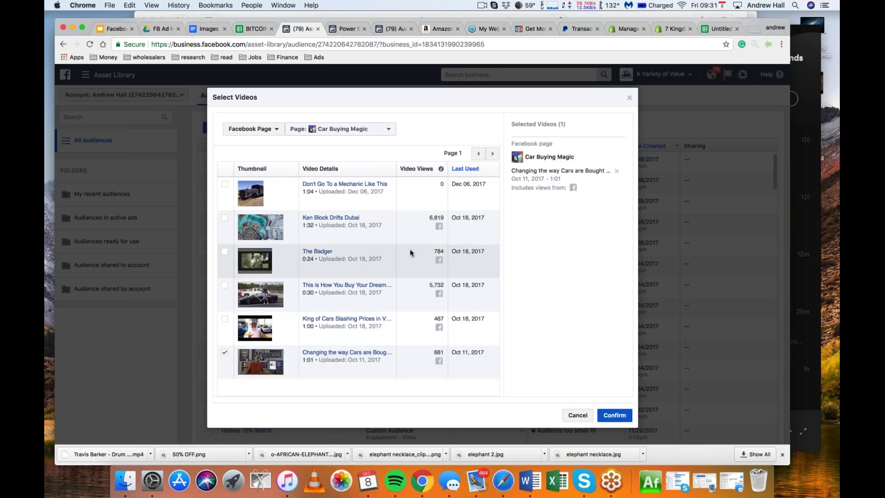
pyautogui.click(492, 154)
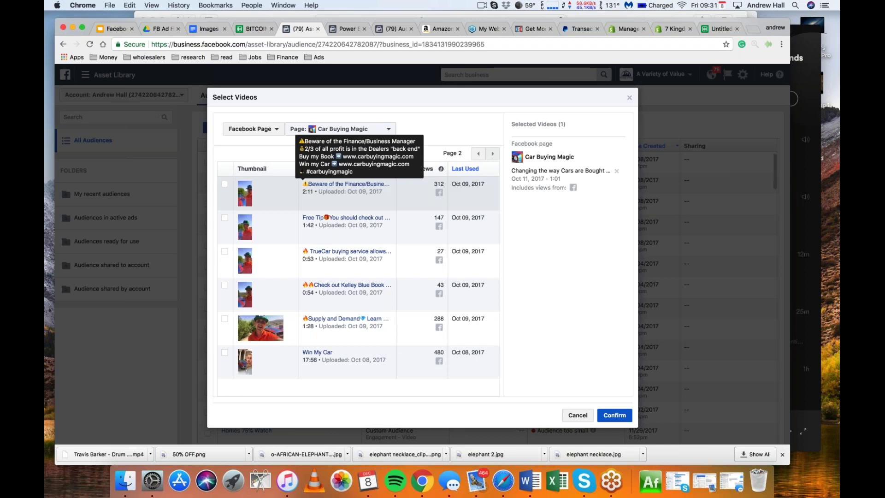
pyautogui.click(224, 184)
pyautogui.click(225, 217)
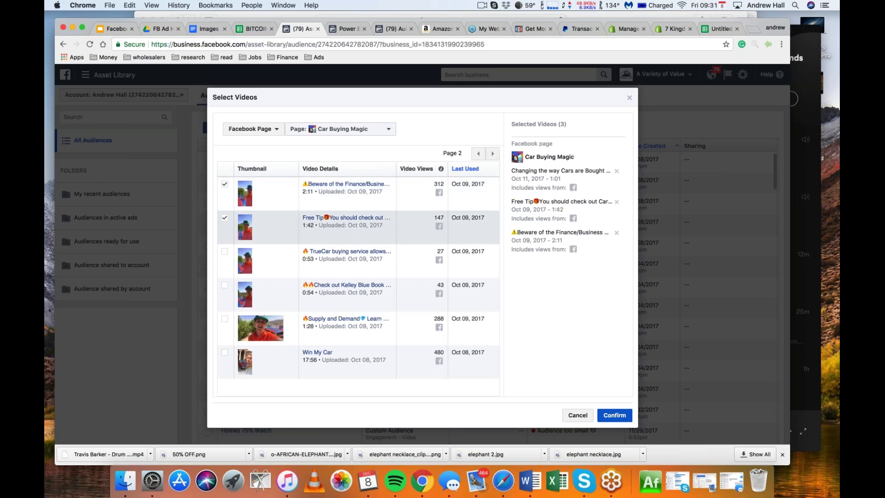
pyautogui.click(225, 252)
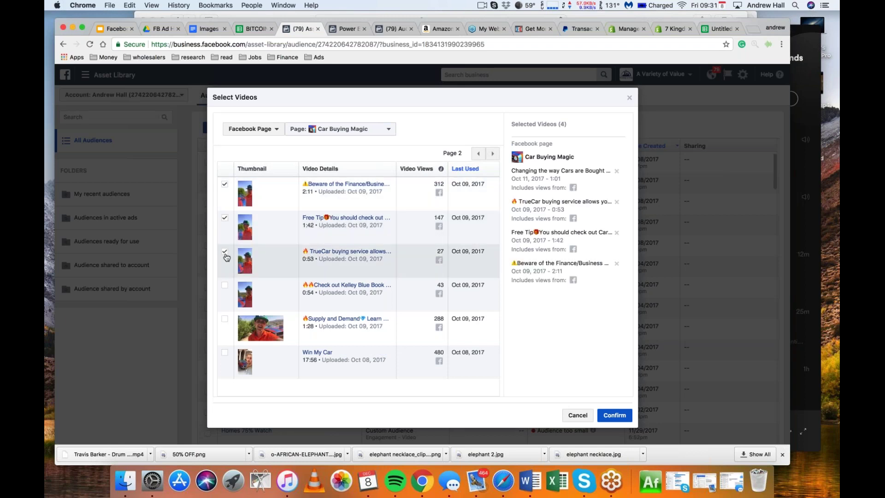
pyautogui.click(224, 285)
pyautogui.click(224, 319)
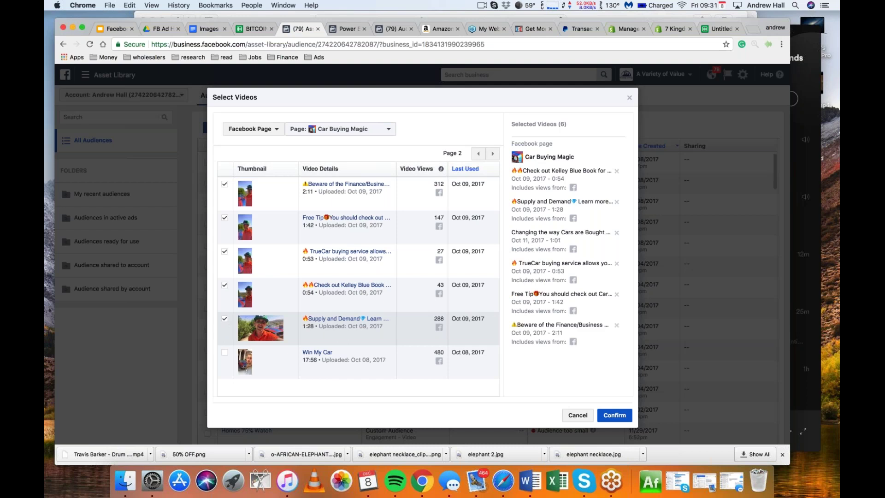
pyautogui.click(224, 352)
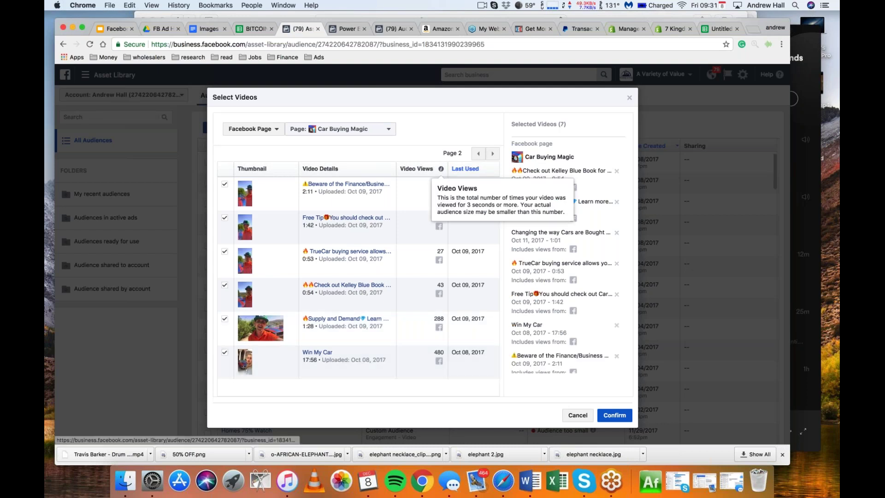
# Add five personal-profile videos, like How to BEAT the Car Dealership, and confirm all twelve
pyautogui.click(493, 158)
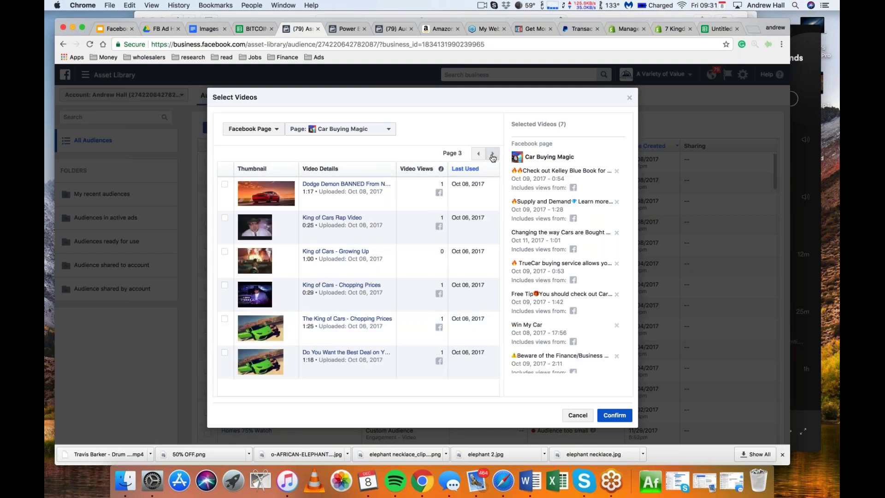
pyautogui.click(492, 155)
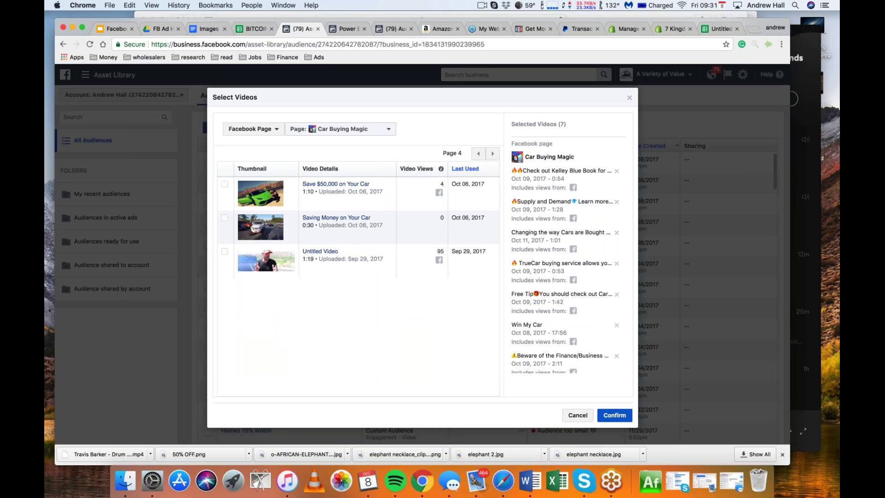
pyautogui.click(341, 129)
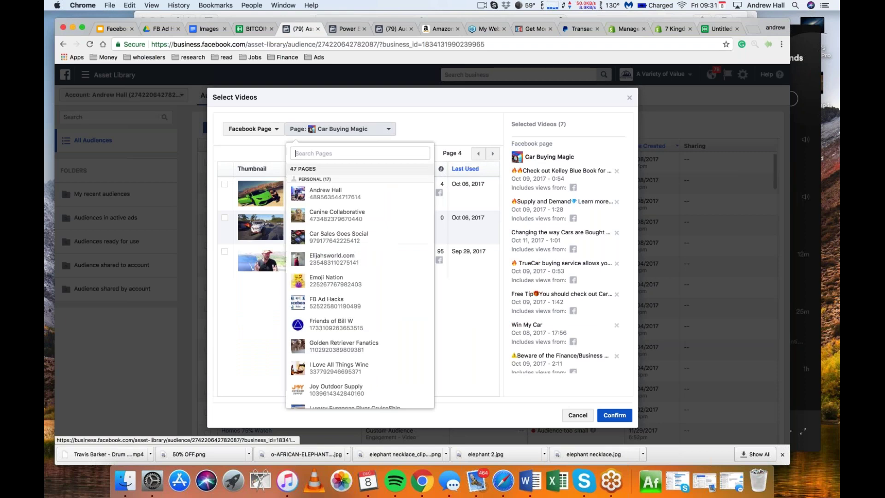
pyautogui.click(367, 205)
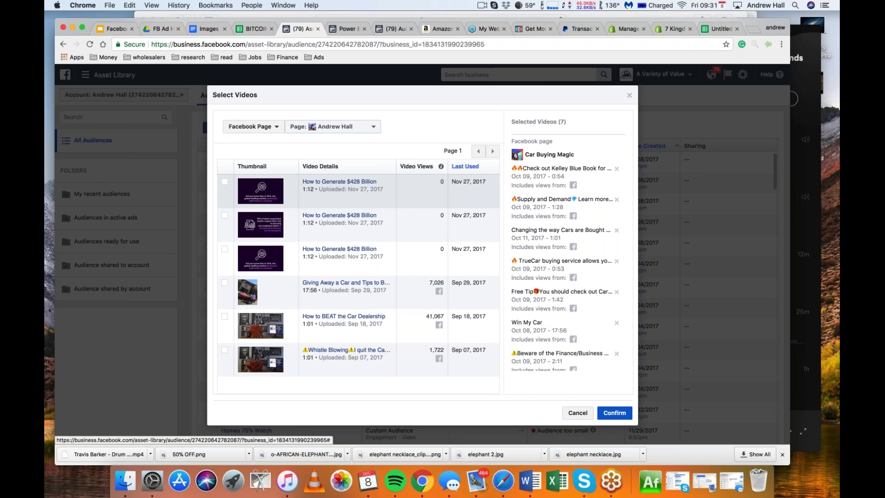
pyautogui.click(224, 283)
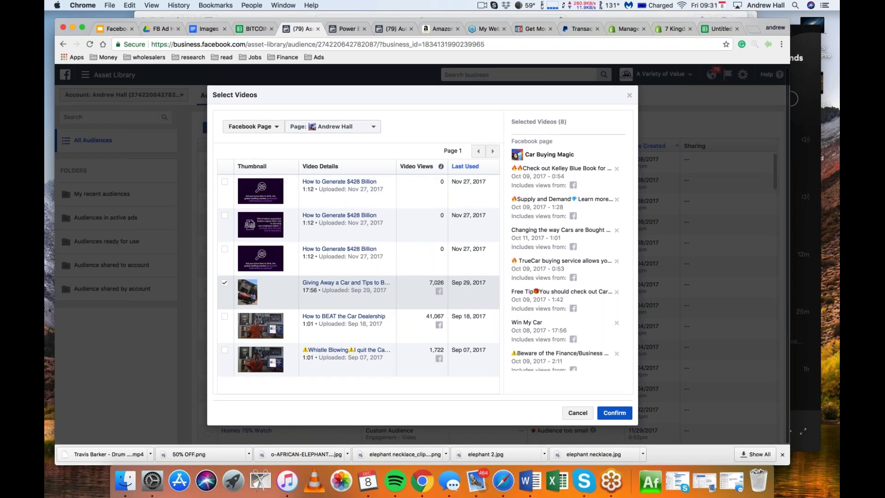
pyautogui.click(224, 316)
pyautogui.click(224, 350)
pyautogui.click(493, 152)
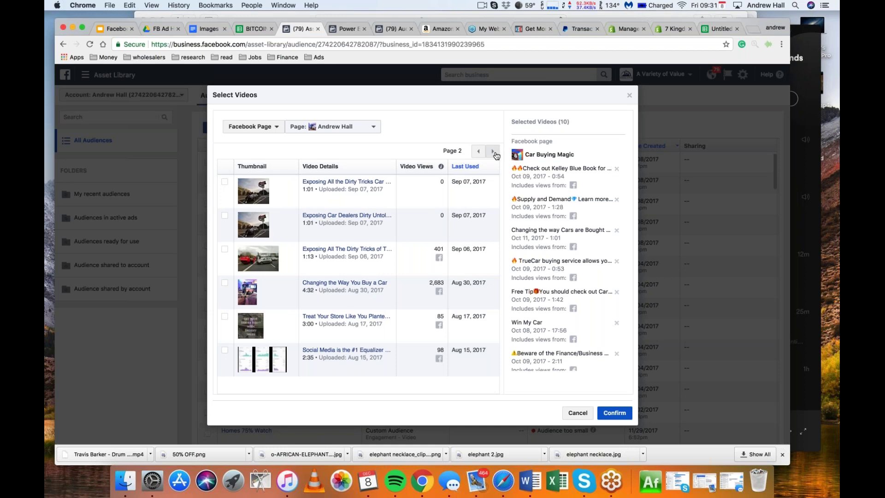
pyautogui.click(225, 284)
pyautogui.click(225, 250)
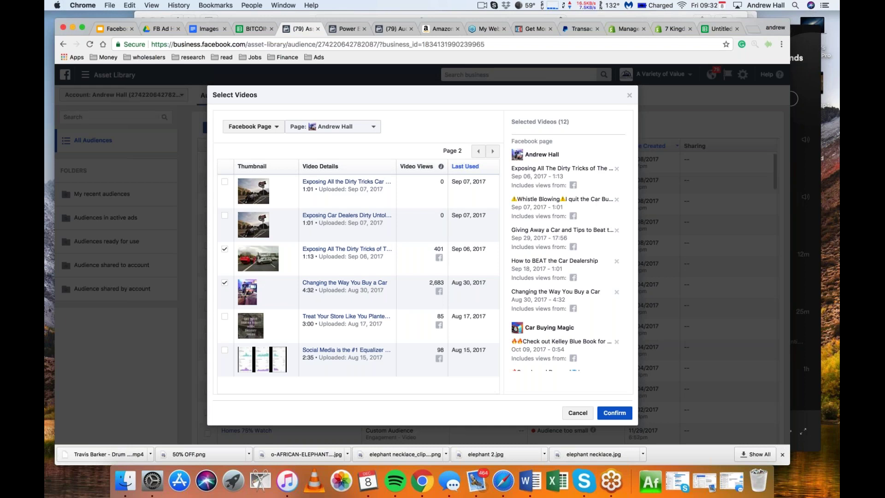
pyautogui.click(614, 413)
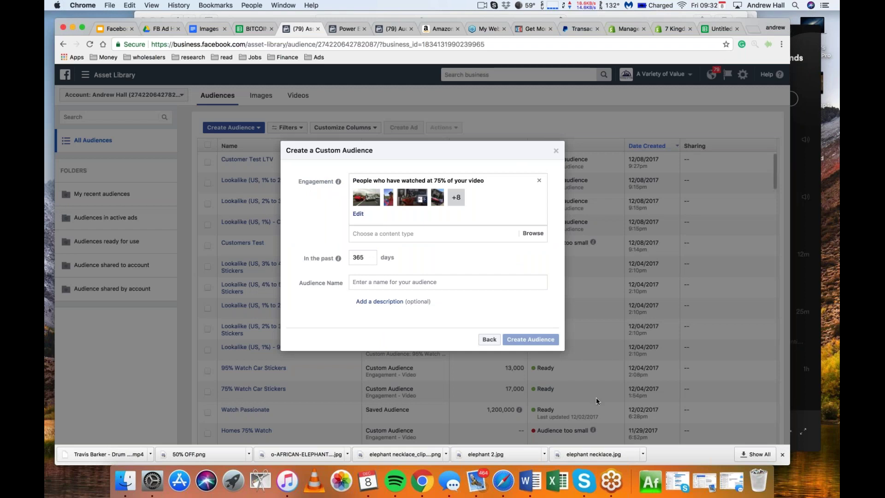
# Create the '75% Watch Car Videos' audience with a 180-day lookback
pyautogui.moveTo(368, 257); pyautogui.dragTo(353, 258)
pyautogui.write('180')
pyautogui.click(363, 283)
pyautogui.write('7')
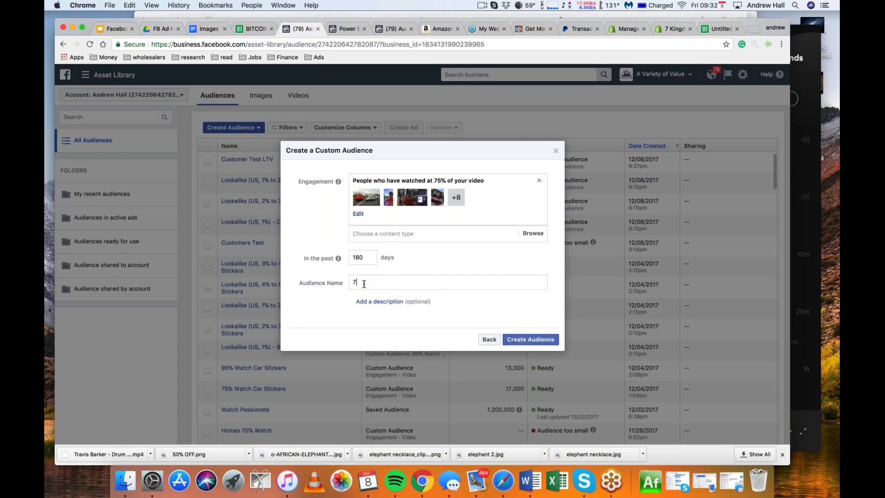
pyautogui.write('5% Wat')
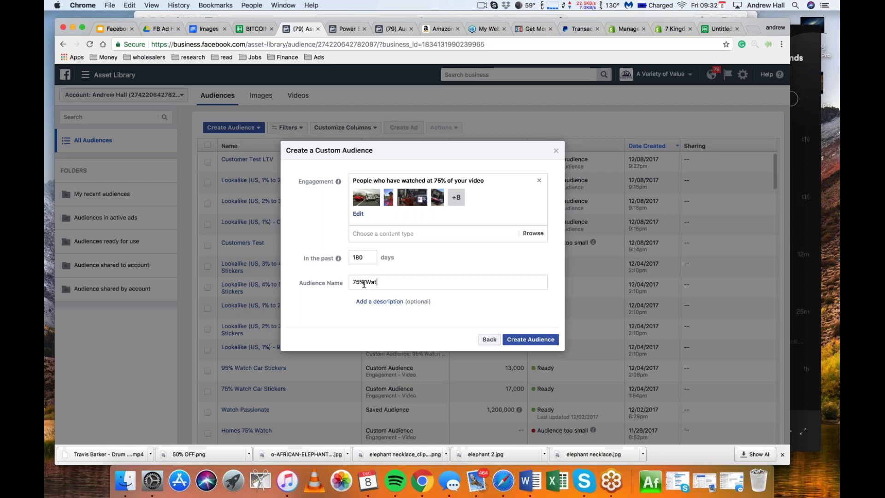
pyautogui.write('ch Car Videos')
pyautogui.press('Return')
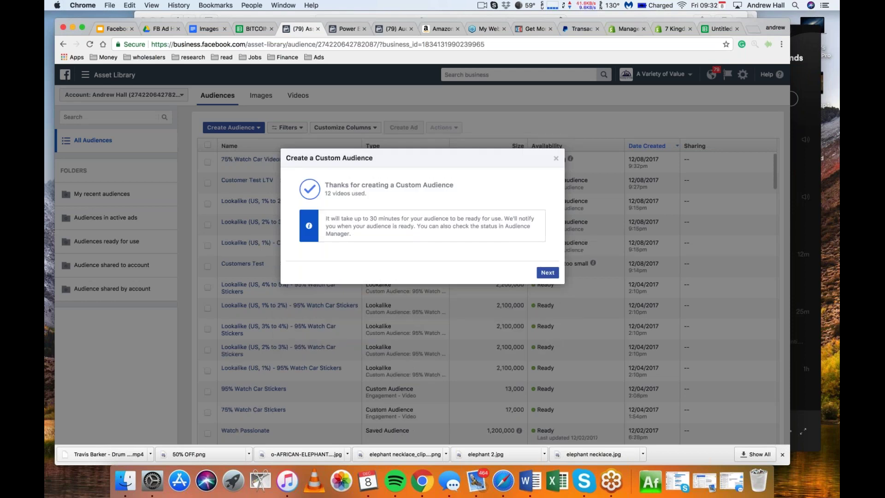
pyautogui.click(547, 271)
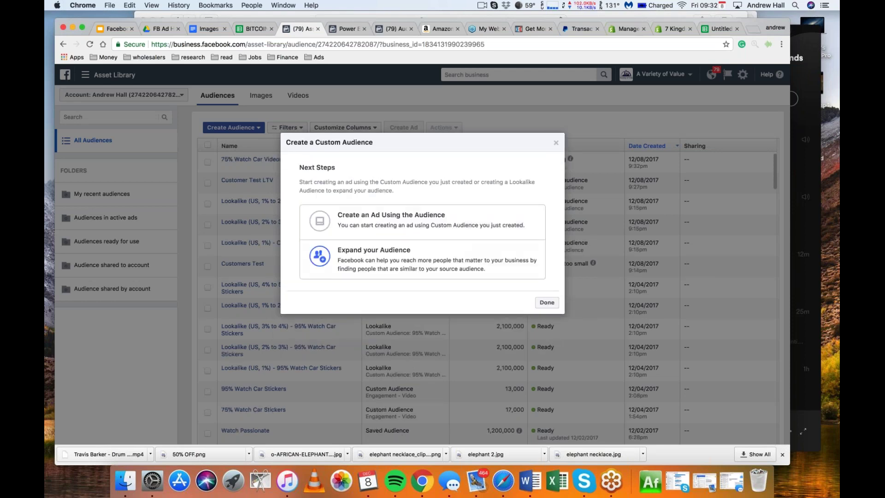
# Start a lookalike from 75% Watch Car Videos and expand its country list
pyautogui.click(416, 264)
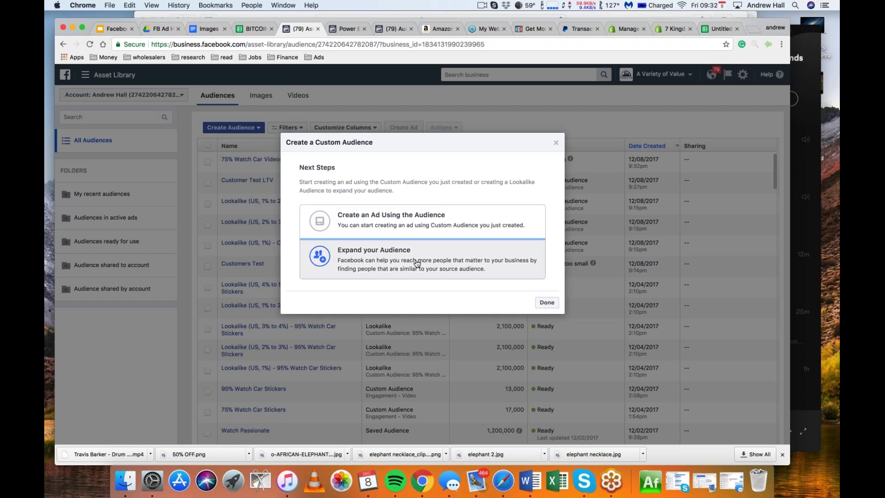
pyautogui.click(358, 172)
pyautogui.click(342, 186)
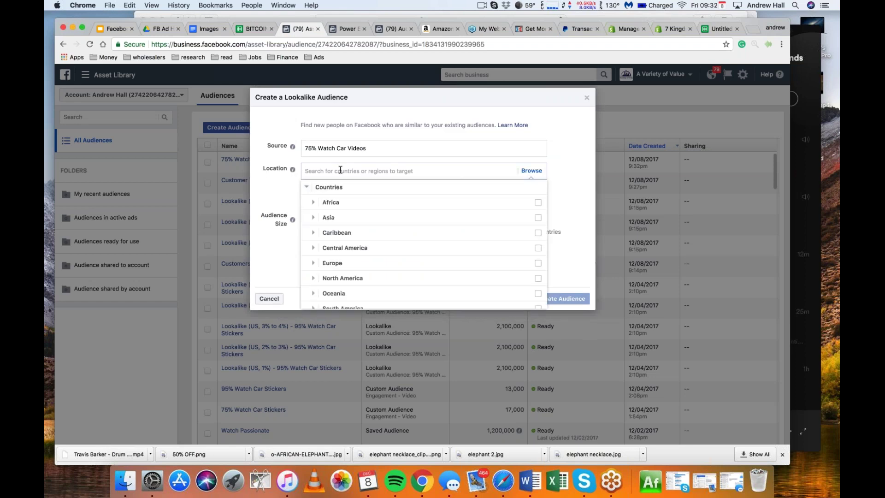
# Create five United States lookalikes sized 1%, 1–2%, 2–3%, 3–4% and 4–5%
pyautogui.write('united states')
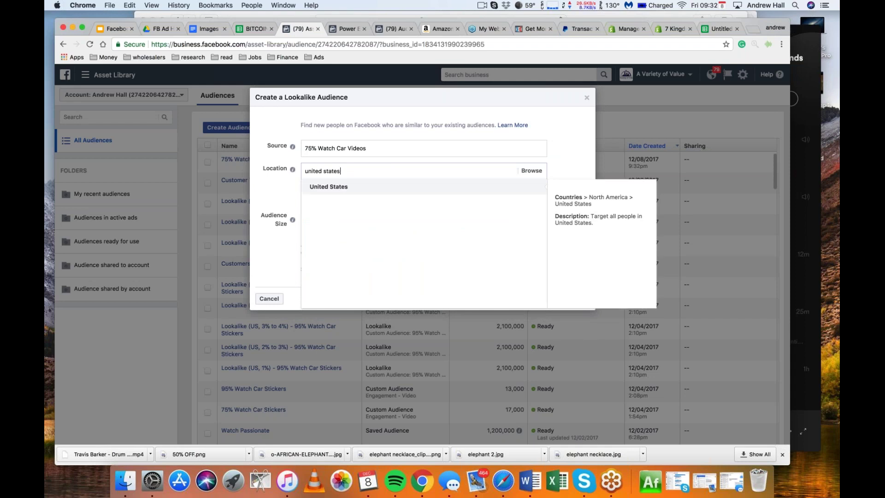
pyautogui.press('Return')
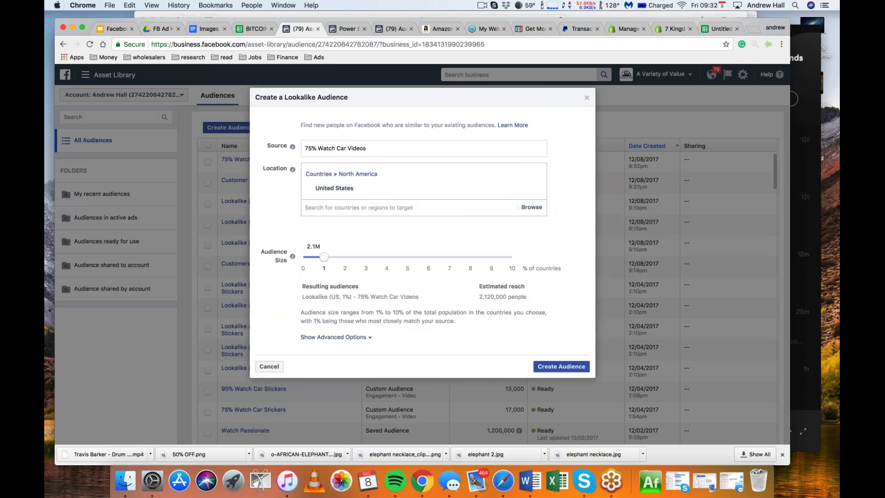
pyautogui.click(341, 339)
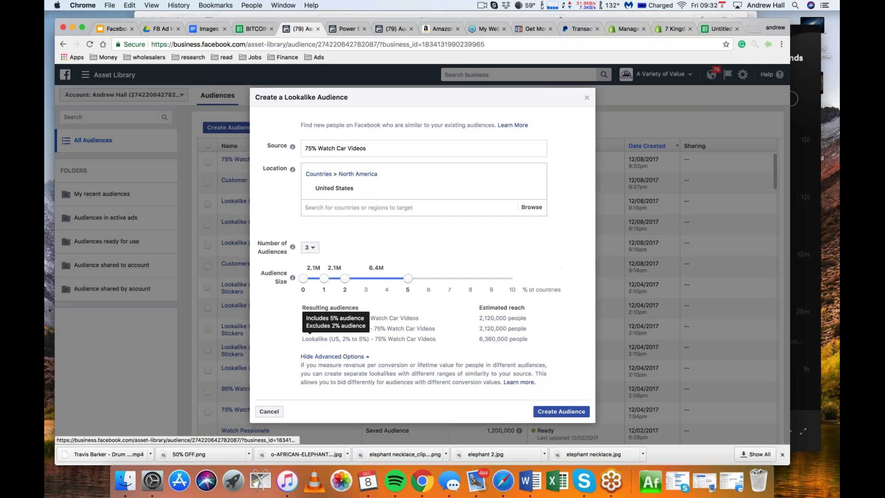
pyautogui.click(311, 249)
pyautogui.click(308, 310)
pyautogui.moveTo(407, 277); pyautogui.dragTo(366, 278)
pyautogui.moveTo(428, 277); pyautogui.dragTo(386, 278)
pyautogui.moveTo(449, 278); pyautogui.dragTo(407, 278)
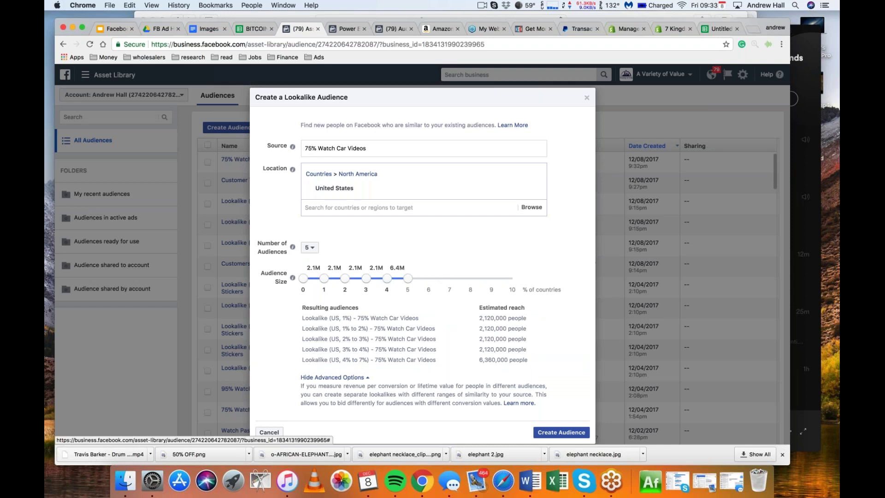
pyautogui.click(561, 432)
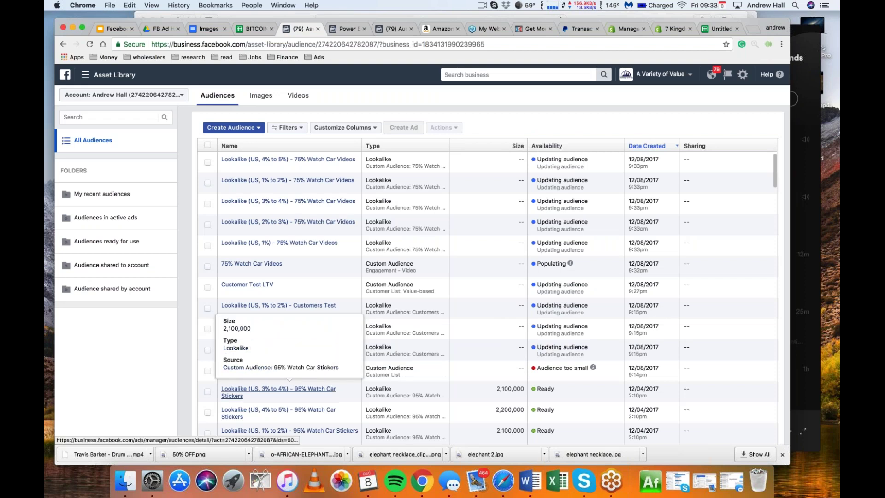
# Select the 75% Watch Car Videos audience and bring up its Actions menu
pyautogui.click(207, 267)
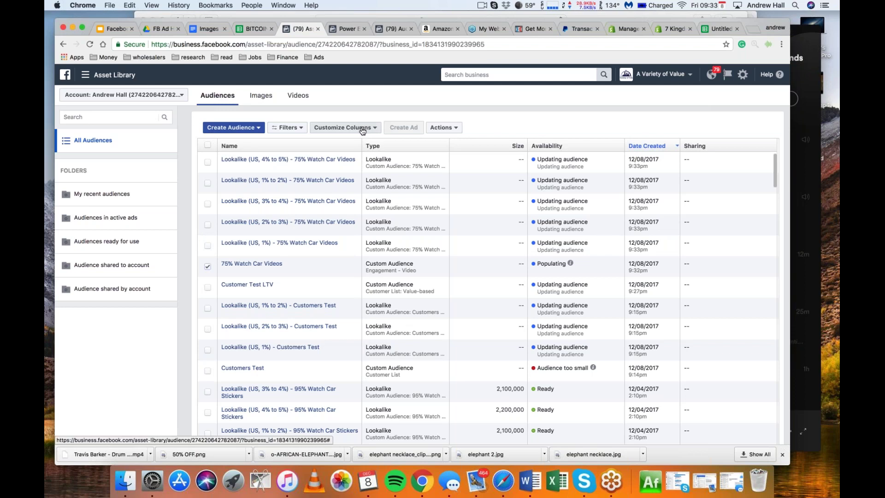
pyautogui.click(233, 128)
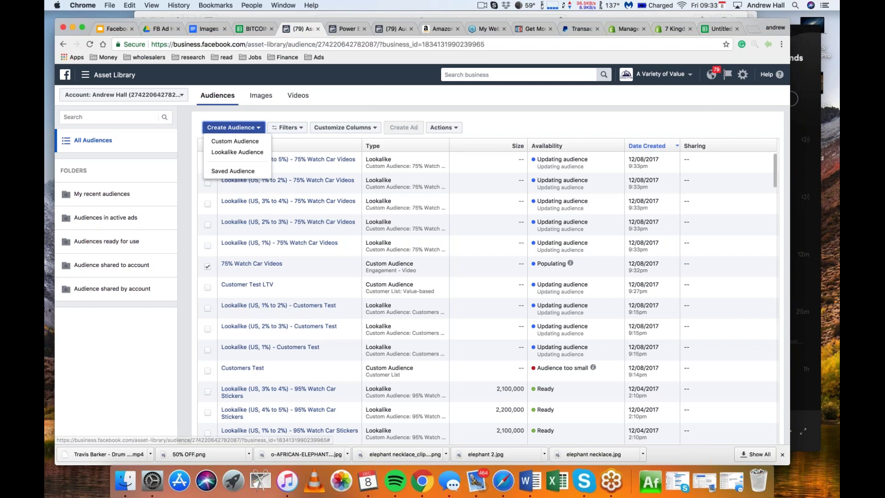
pyautogui.click(444, 128)
# Start a lookalike from the selected audience targeting Canada and United Kingdom
pyautogui.click(456, 142)
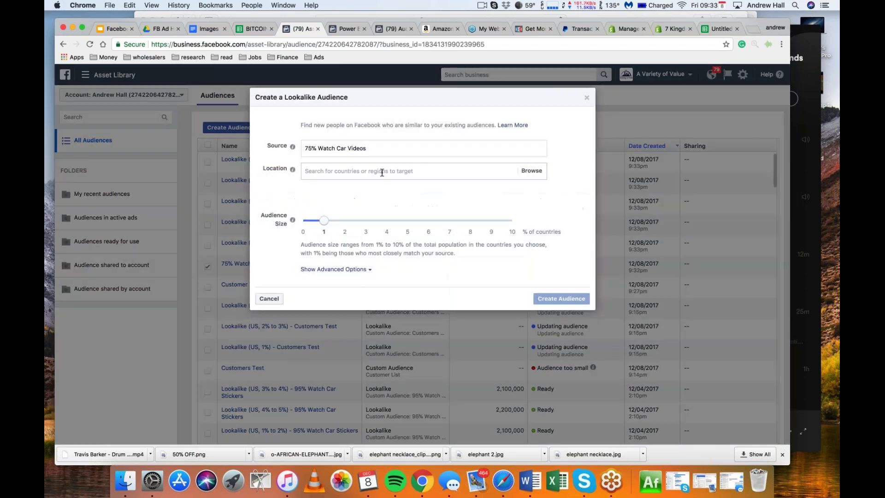
pyautogui.click(381, 171)
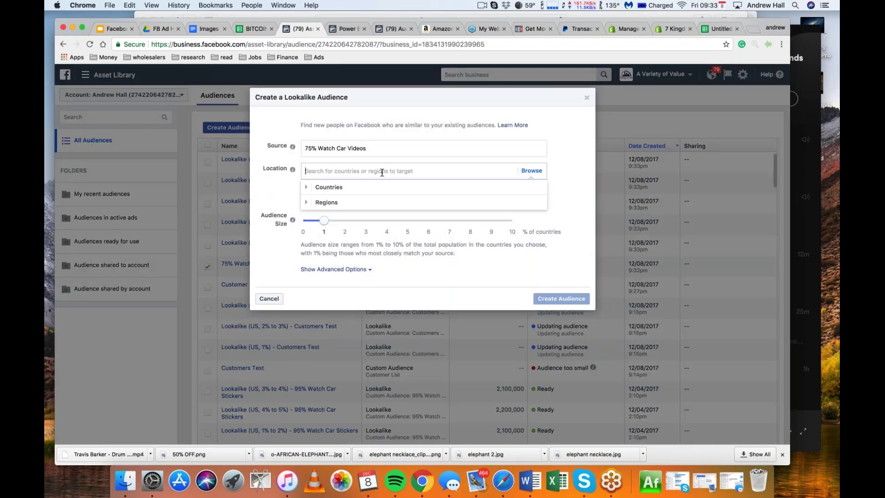
pyautogui.write('canada')
pyautogui.press('Return')
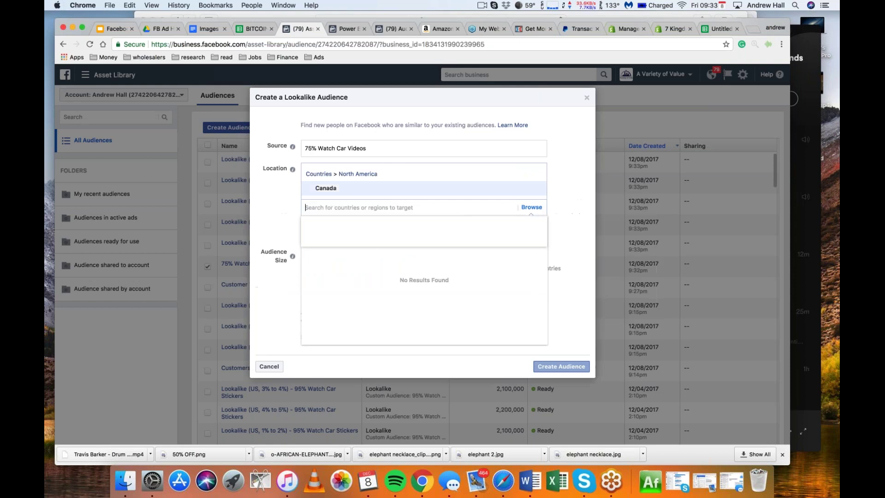
pyautogui.write('united')
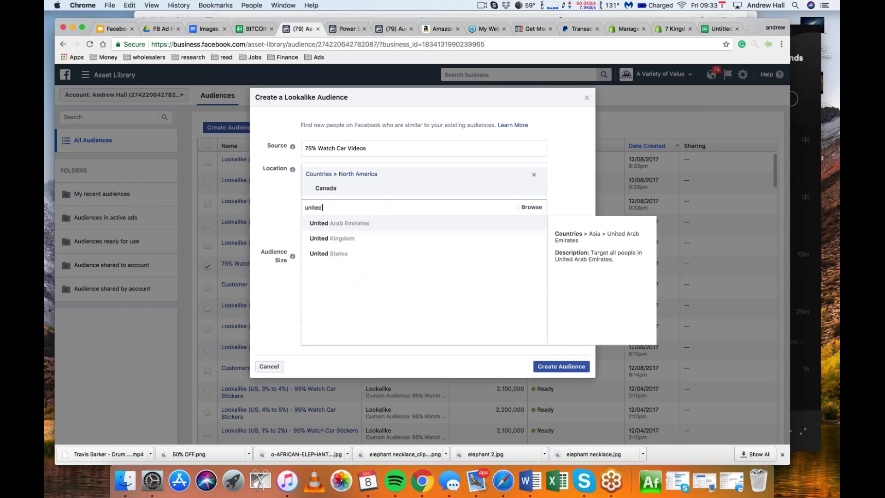
pyautogui.write(' kingdom')
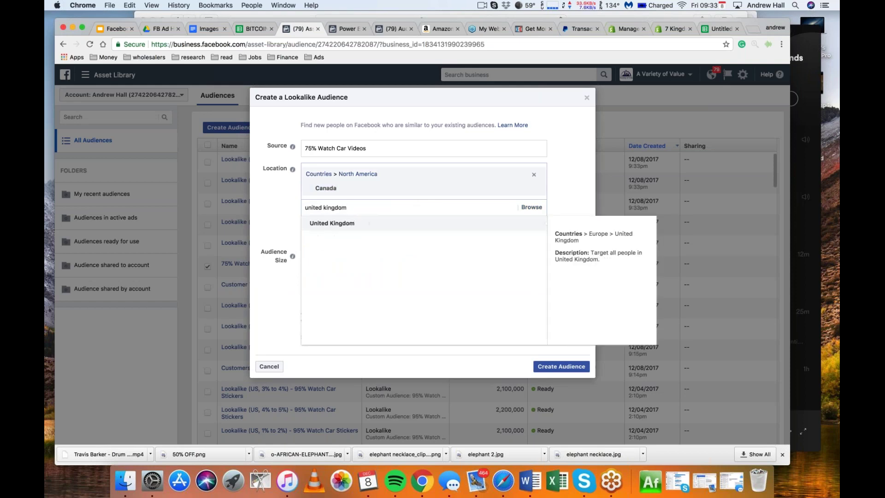
pyautogui.press('Return')
# Add Ireland, New Zealand and Australia to the lookalike locations, keeping 1% size
pyautogui.write('reland')
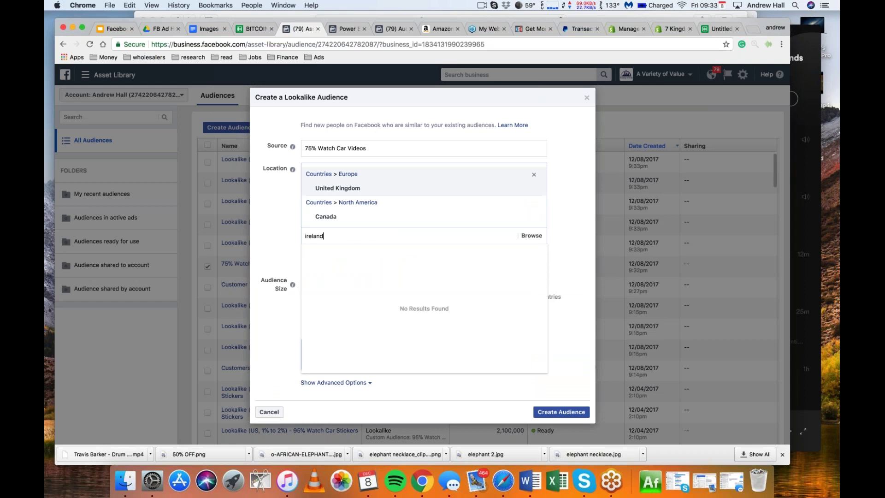
pyautogui.press('Return')
pyautogui.write('new zeal')
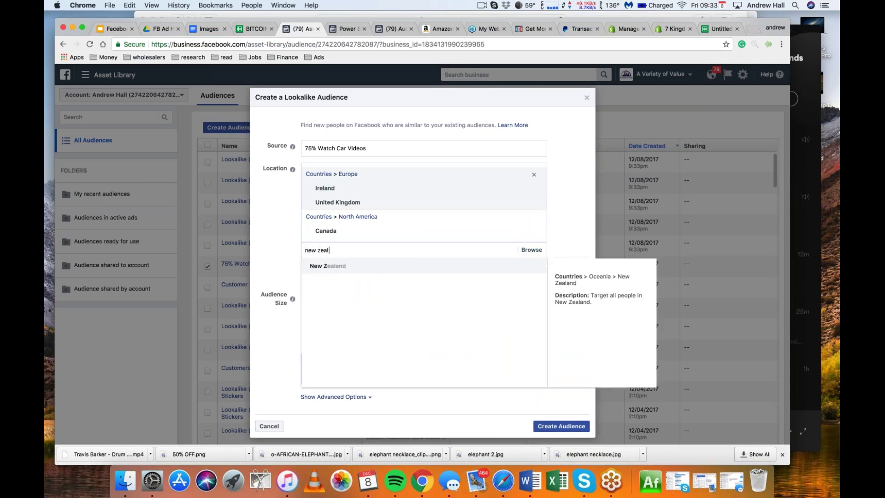
pyautogui.press('Return')
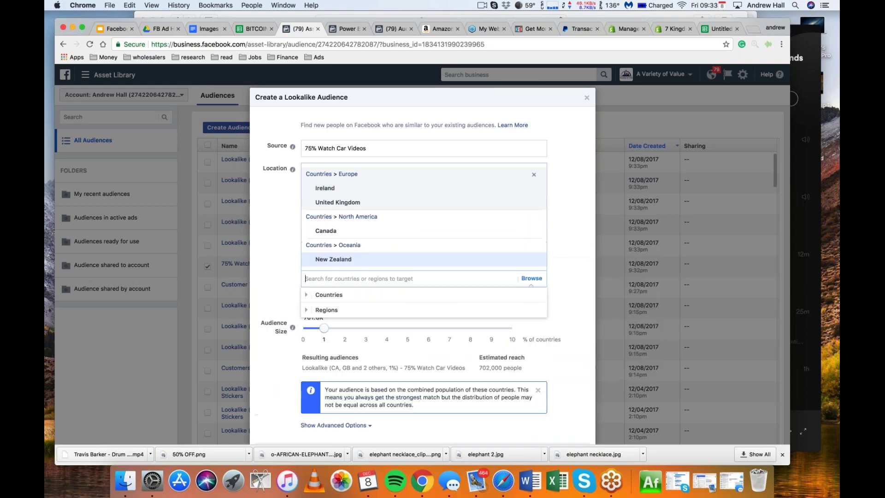
pyautogui.write('australia')
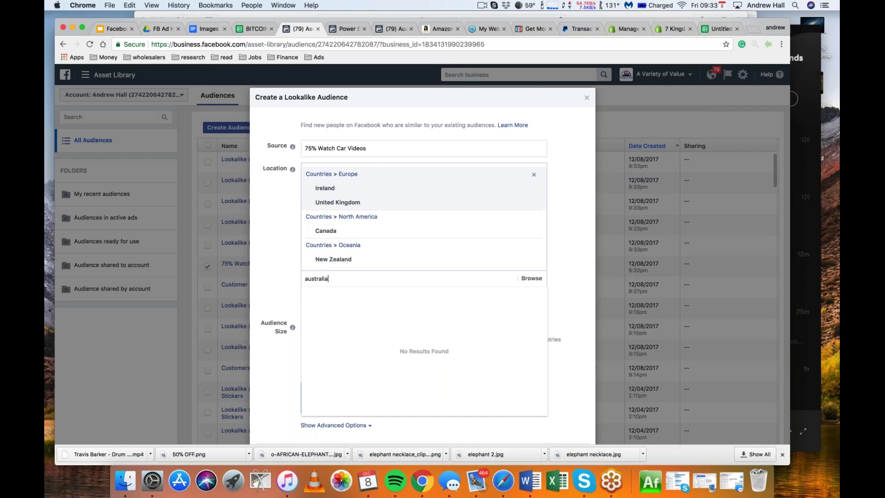
pyautogui.press('Return')
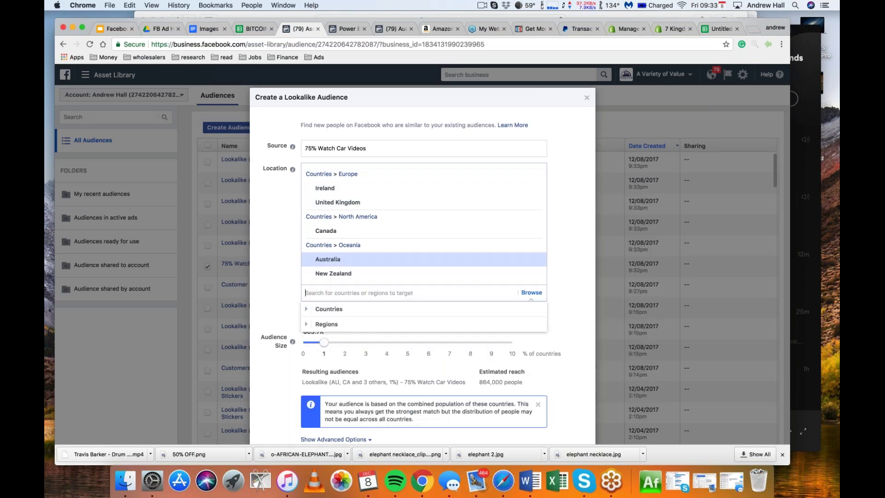
pyautogui.click(582, 300)
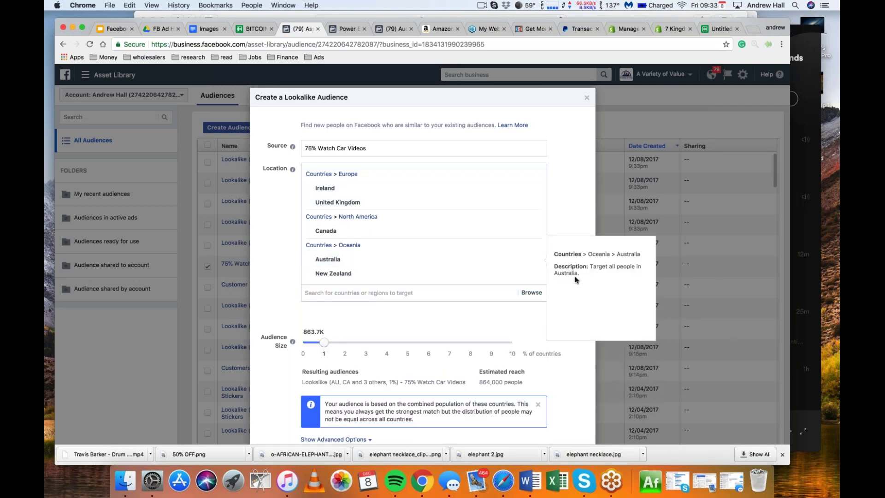
pyautogui.scroll(-2, 570, 235)
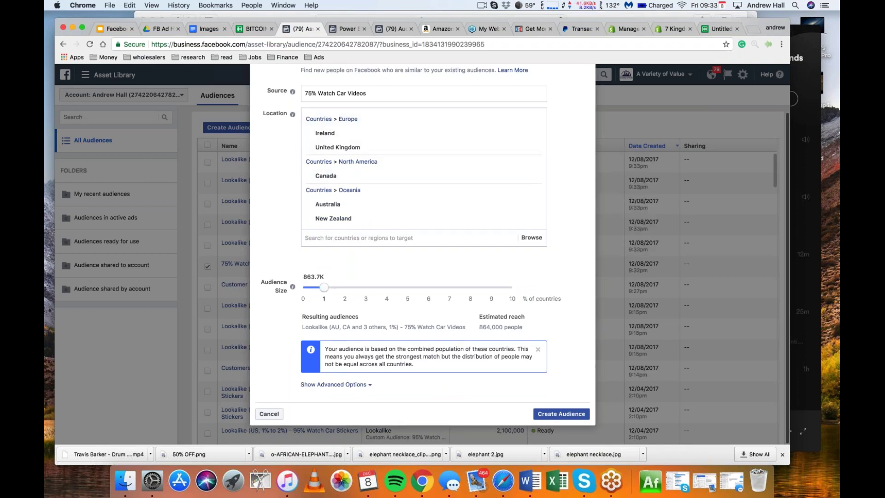
# After the too-small error, drop every country but Canada and create the 1% lookalike
pyautogui.click(551, 414)
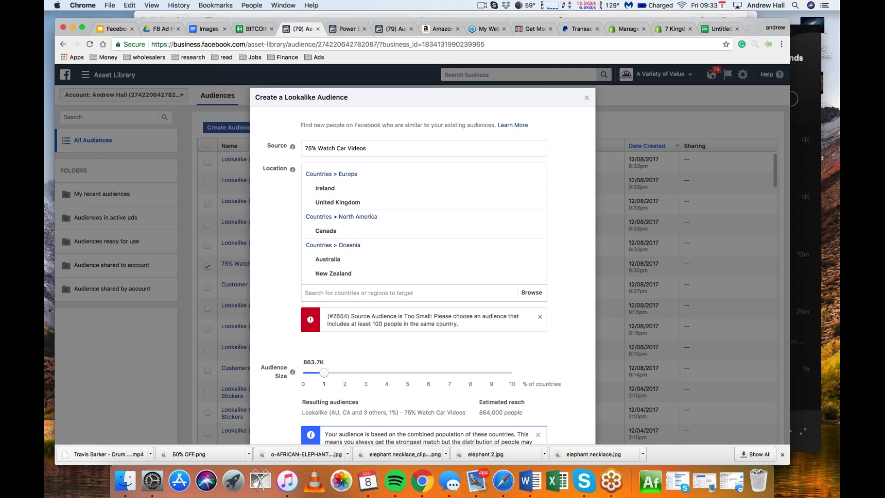
pyautogui.moveTo(534, 275)
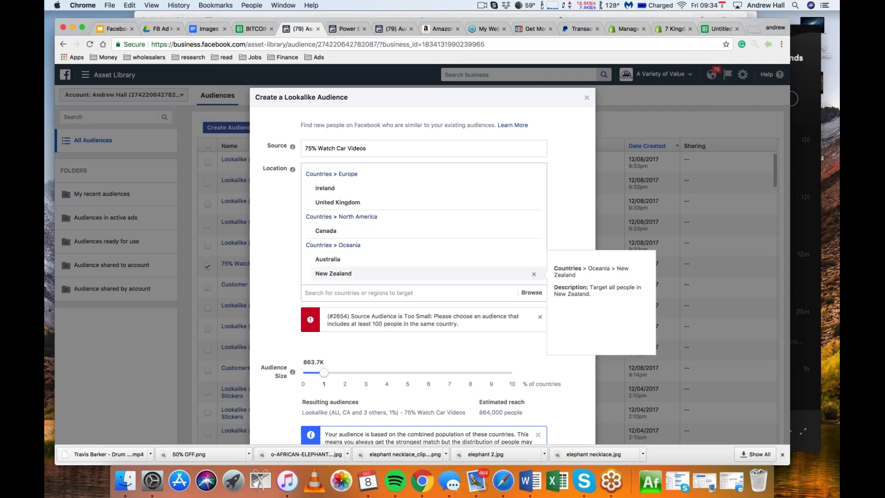
pyautogui.click(535, 275)
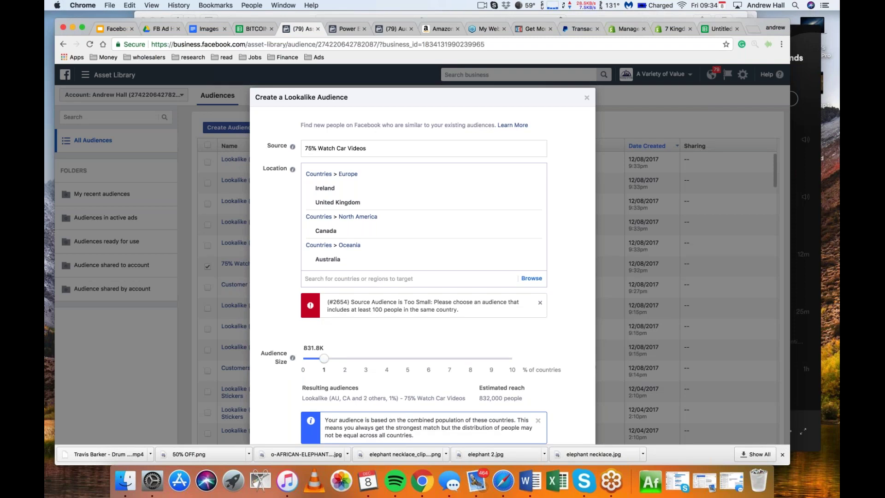
pyautogui.click(535, 259)
pyautogui.click(535, 202)
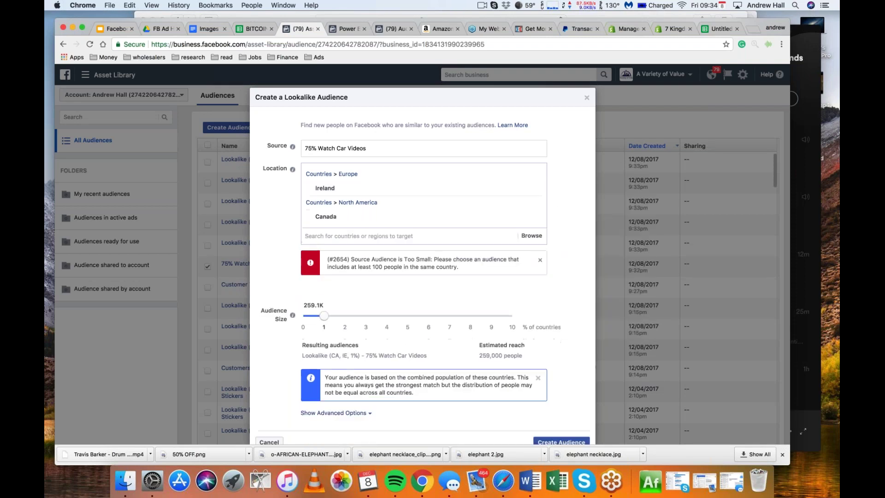
pyautogui.moveTo(535, 190)
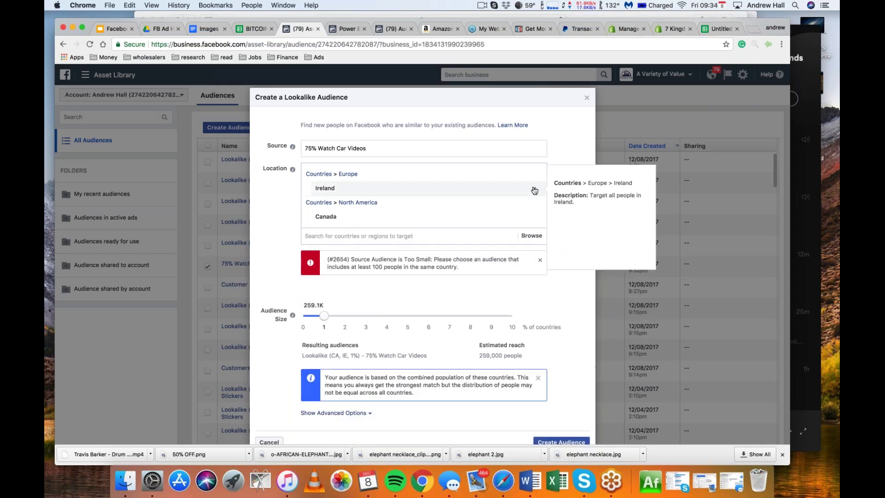
pyautogui.click(534, 190)
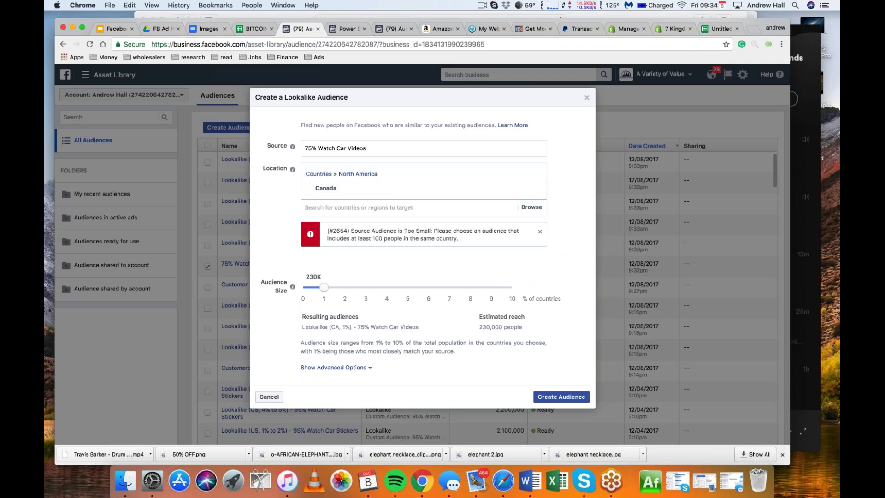
pyautogui.click(561, 396)
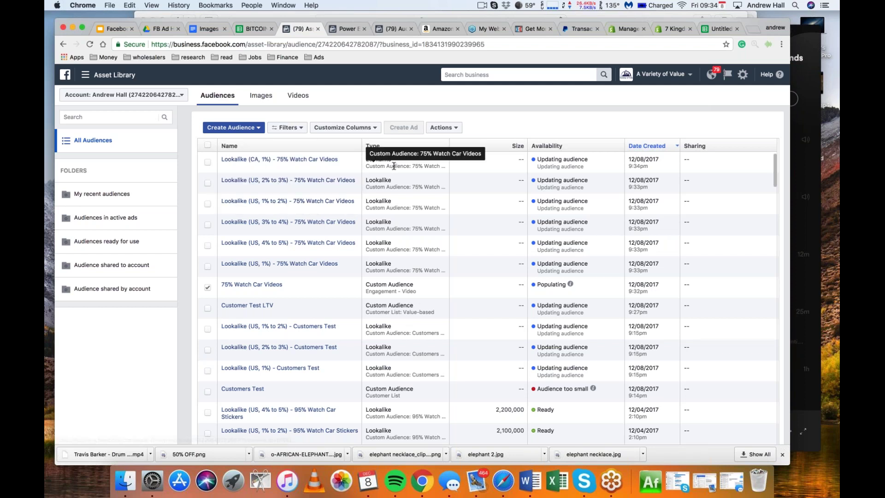
# Return focus to the browser and bring up the Create Audience type choices
pyautogui.moveTo(279, 160)
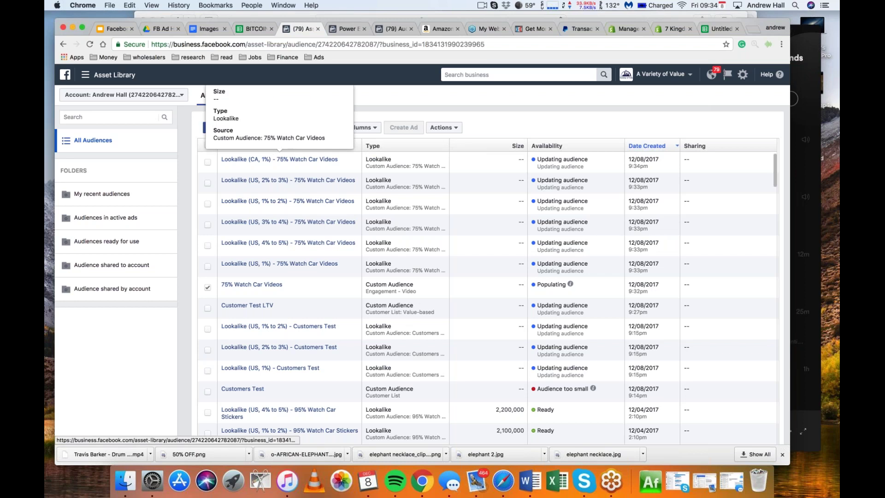
pyautogui.moveTo(251, 285)
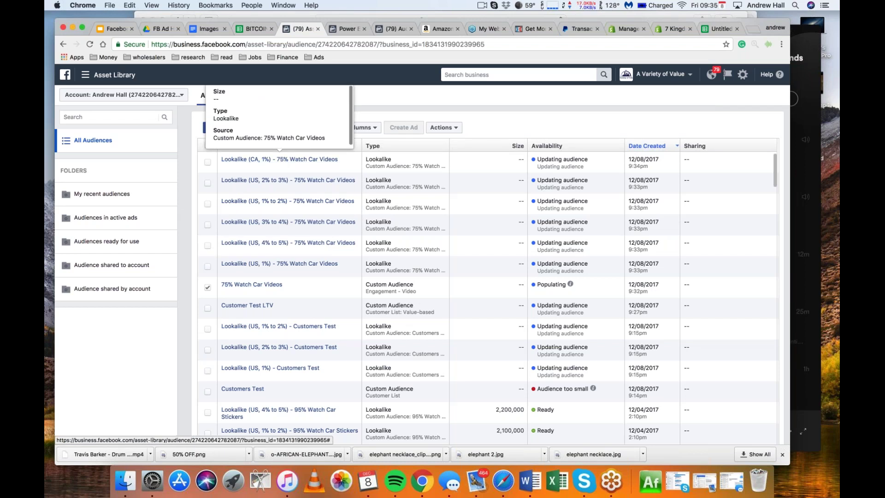
pyautogui.click(827, 34)
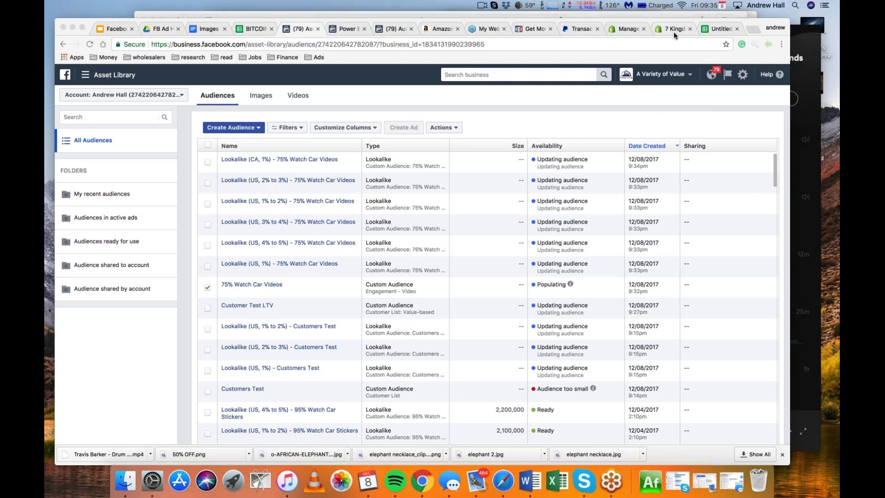
pyautogui.click(547, 101)
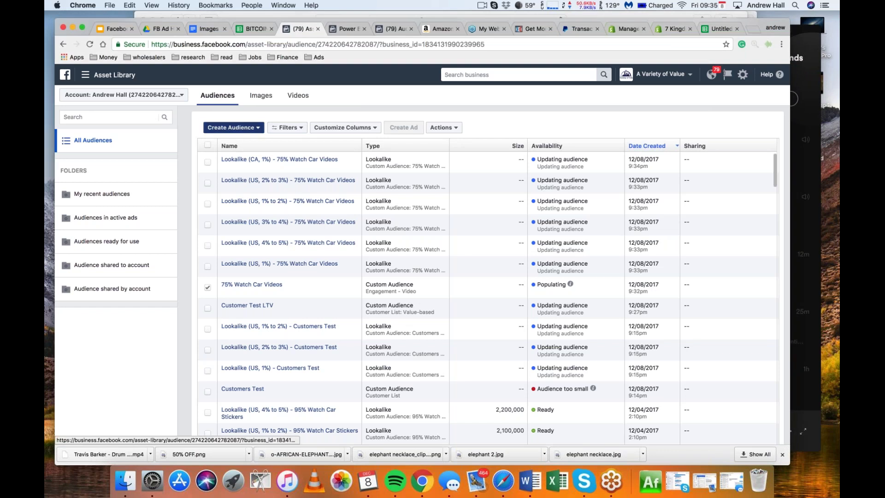
pyautogui.click(233, 127)
# Retry the Engagement > Facebook Page custom audience, then reopen the audience-type choices once it closes
pyautogui.click(234, 141)
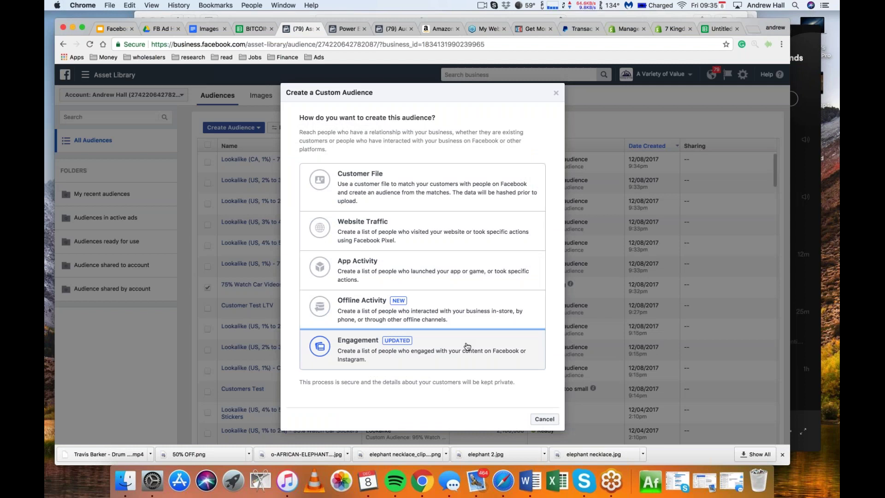
pyautogui.click(466, 347)
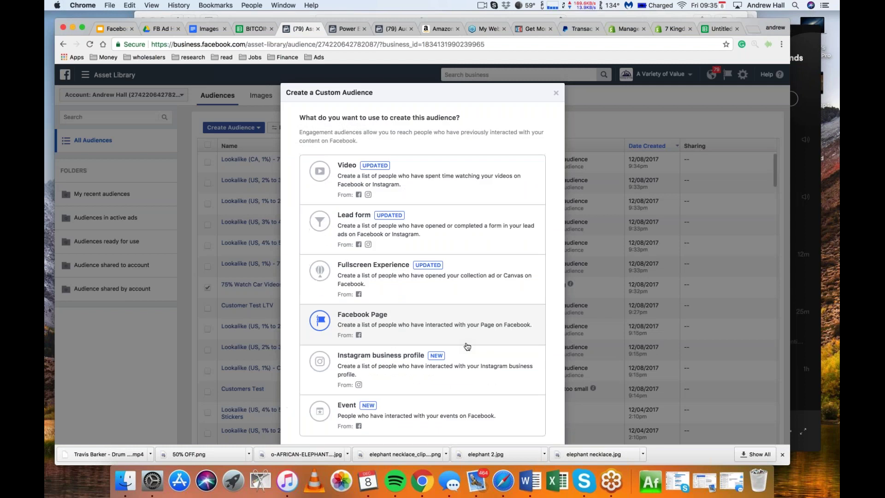
pyautogui.click(478, 317)
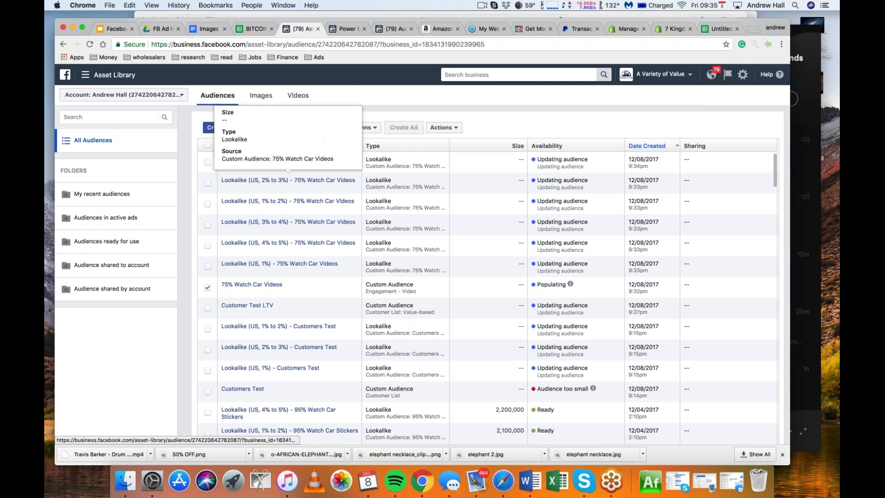
pyautogui.moveTo(288, 242)
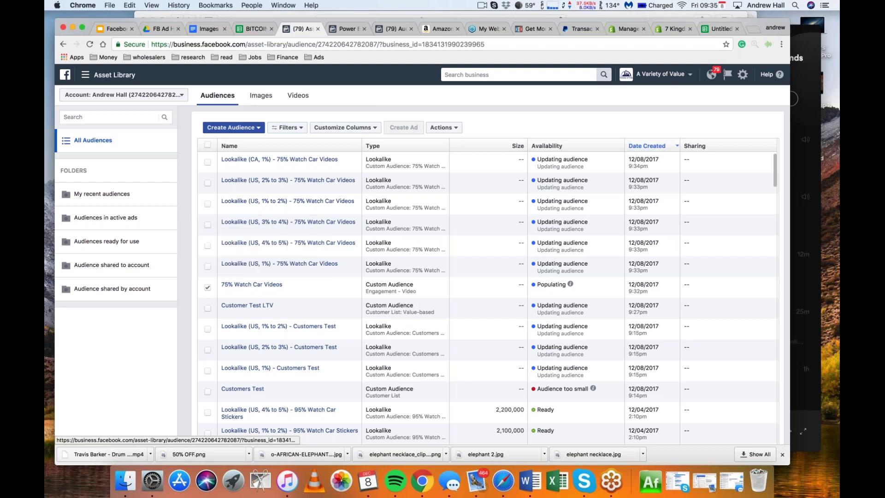
pyautogui.click(245, 128)
# Start a custom audience sourced from Engagement > Facebook Page
pyautogui.click(251, 142)
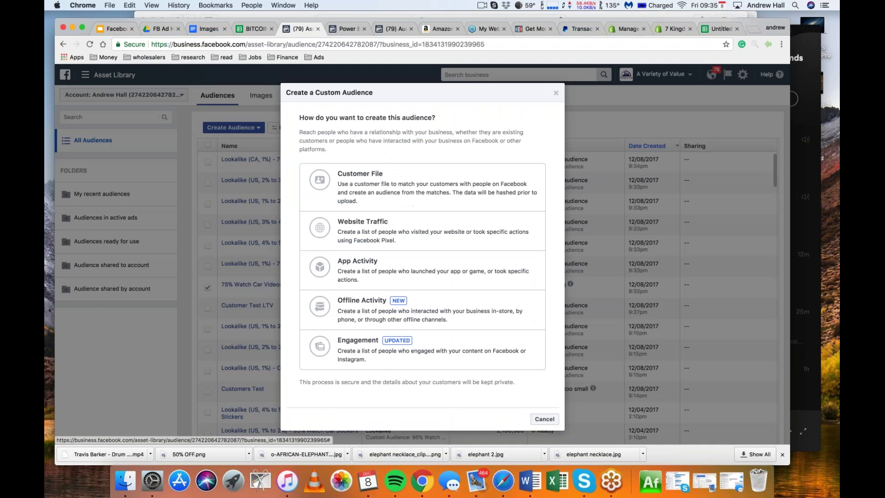
pyautogui.click(411, 357)
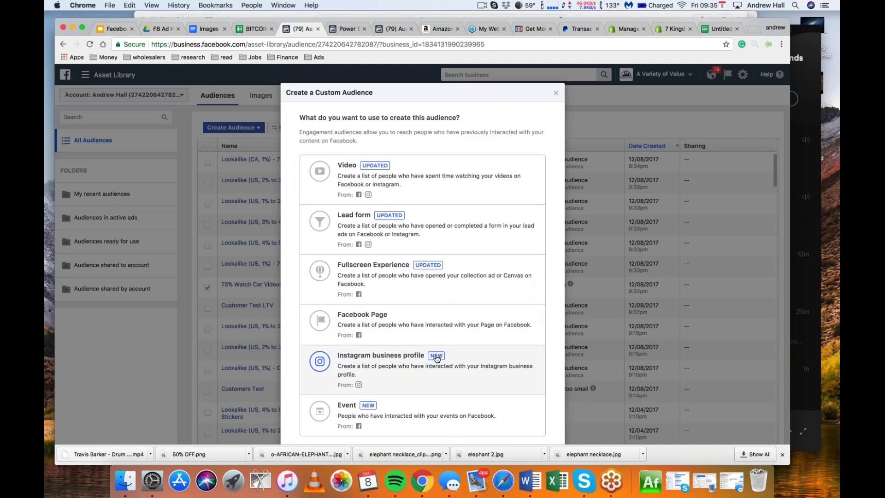
pyautogui.click(399, 319)
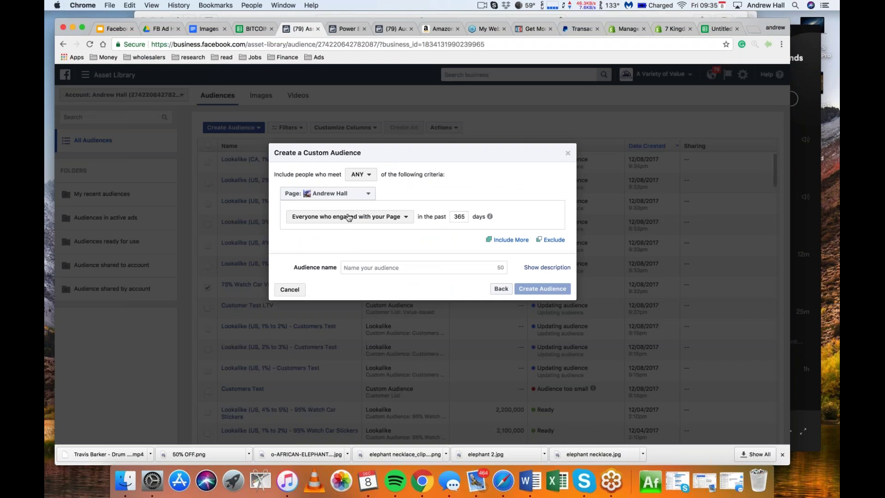
# Change the lookback from 365 to 180 days, enter an audience name, and create it
pyautogui.doubleClick(458, 216)
pyautogui.write('180')
pyautogui.click(411, 267)
pyautogui.write('Page')
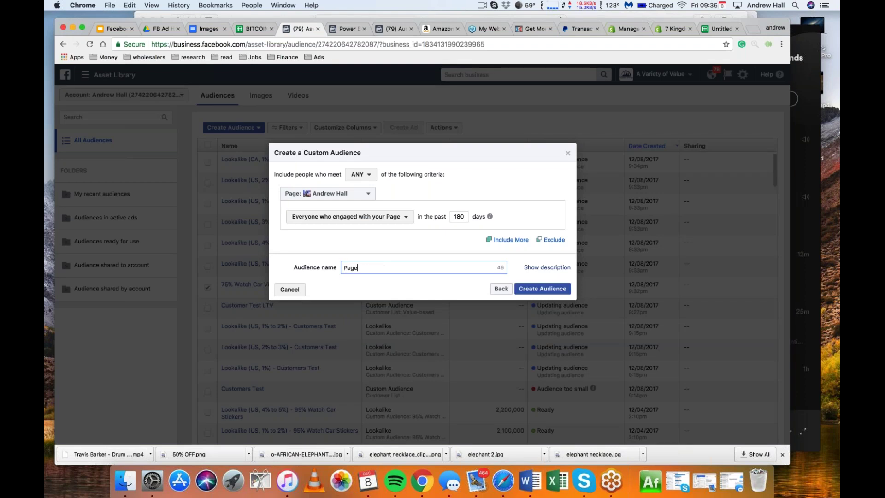
pyautogui.click(542, 289)
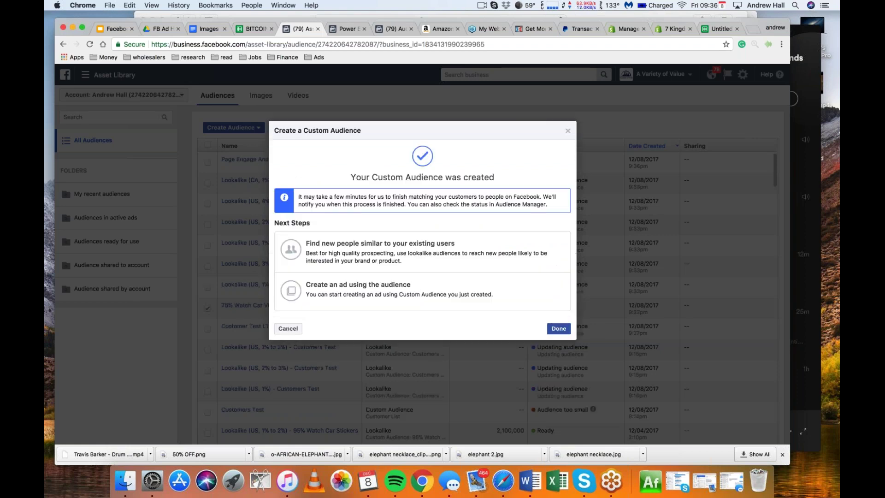
# Dismiss the 'Your Custom Audience was created' confirmation, returning to the audiences list
pyautogui.click(559, 328)
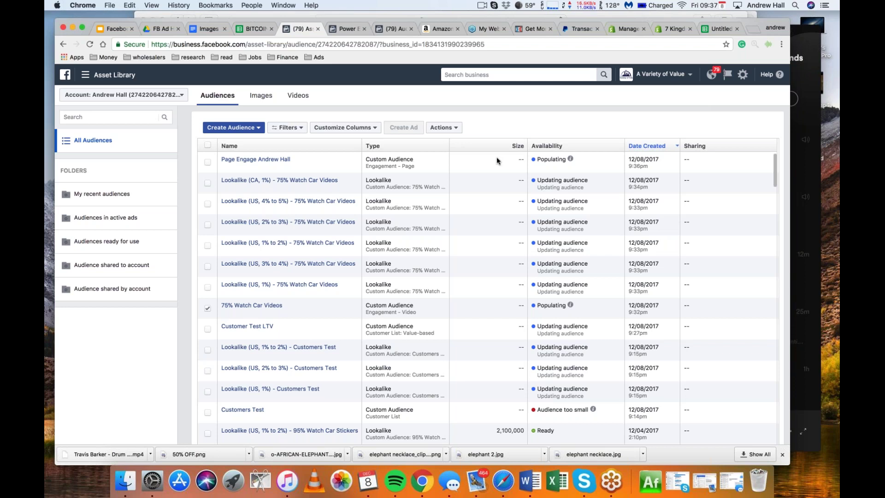
pyautogui.click(833, 40)
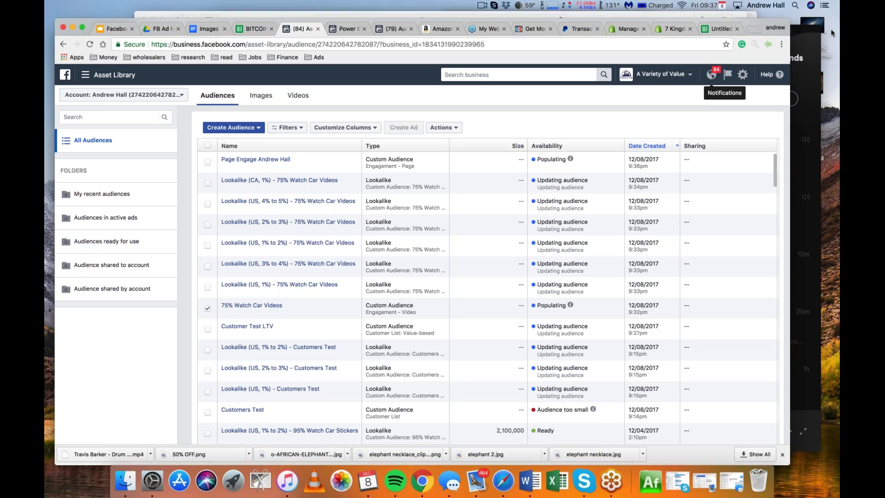